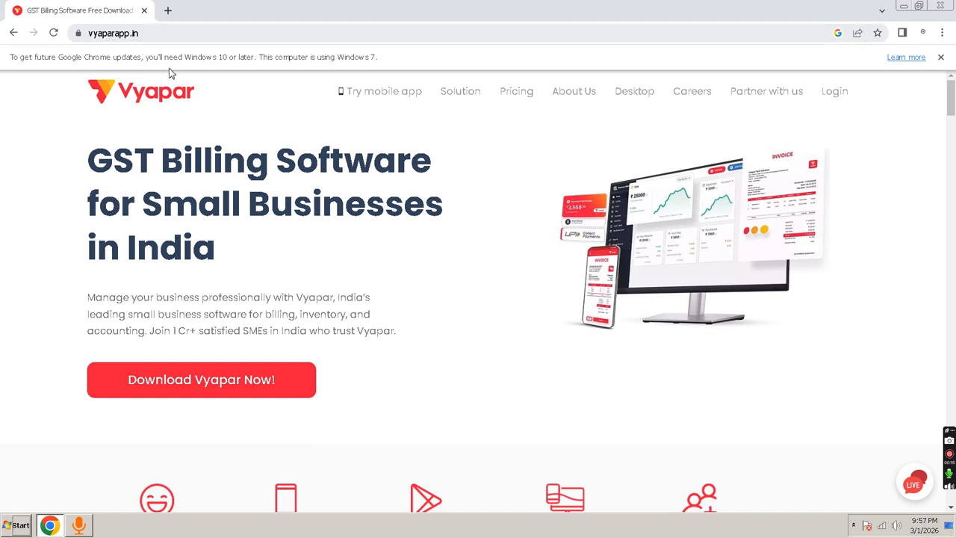
Open the Plans & Pricing page comparing Silver (₹4399) and Gold (₹4799) plans
left_click(529, 96)
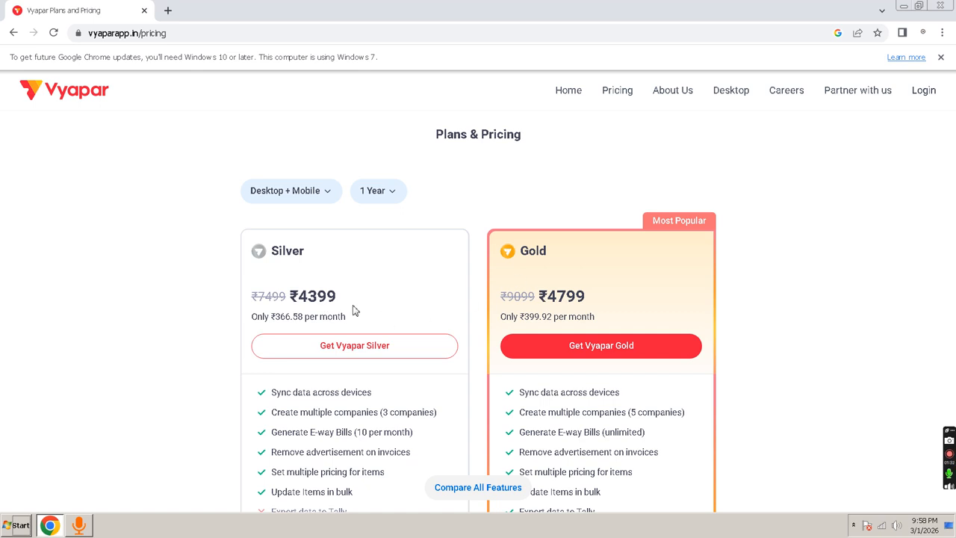
scroll(354, 307, "down", 1)
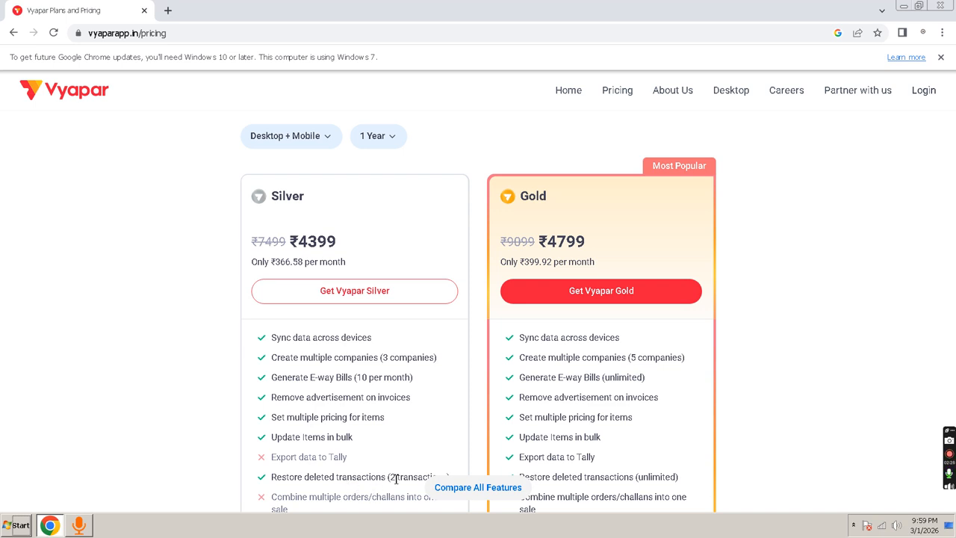
scroll(396, 478, "down", 1)
scroll(334, 463, "down", 1)
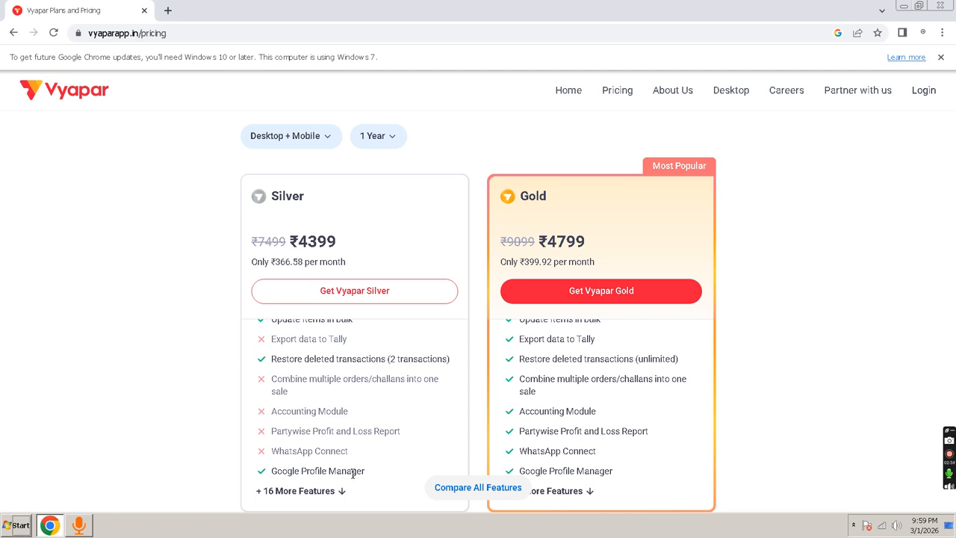
scroll(535, 413, "up", 3)
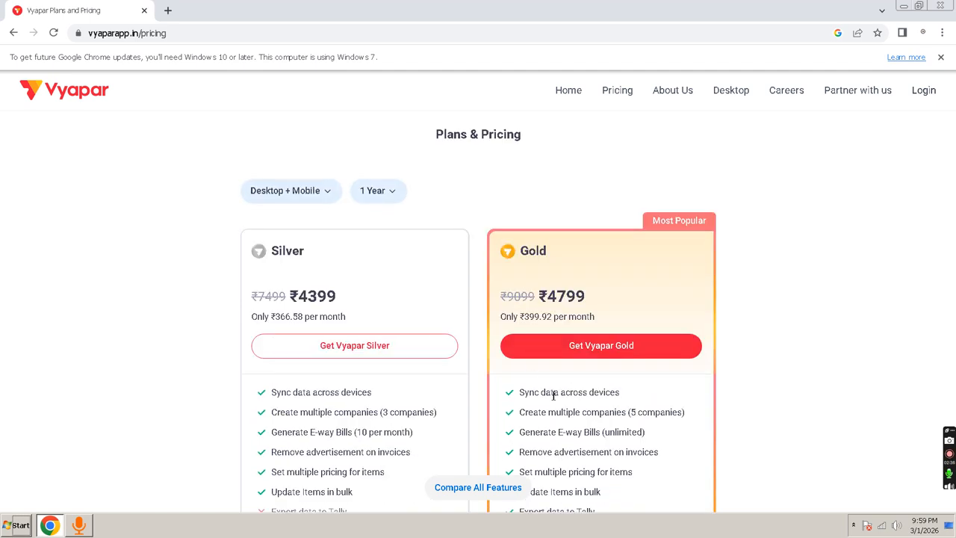
scroll(557, 403, "down", 3)
scroll(568, 414, "up", 3)
scroll(614, 478, "down", 1)
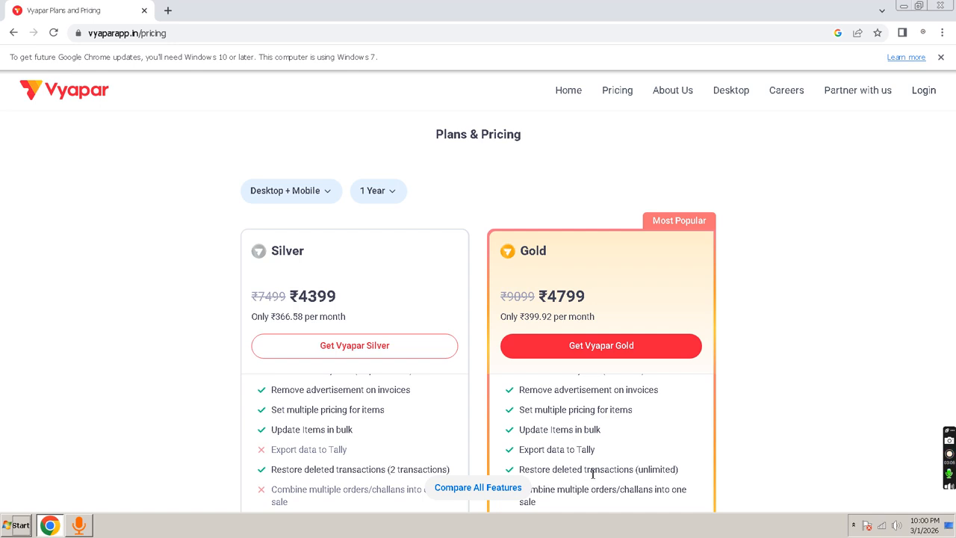
scroll(609, 472, "down", 1)
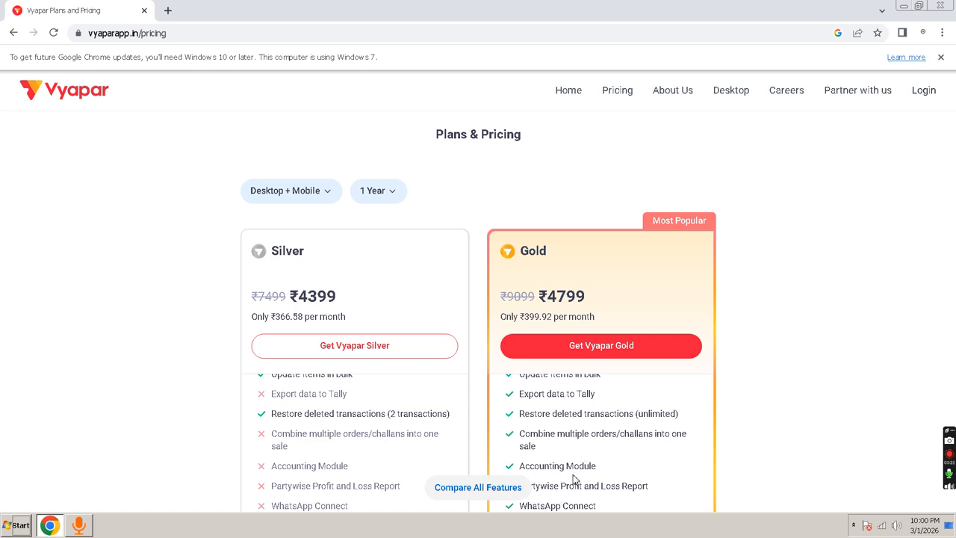
scroll(576, 481, "down", 1)
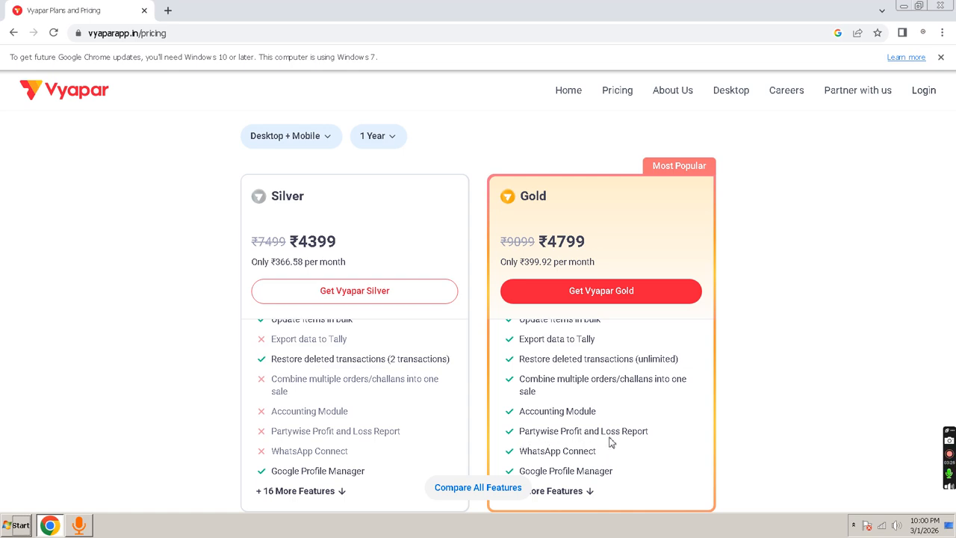
Expand the '+16 More Features' comparison, scroll through it, then go to the Desktop billing page
left_click(584, 491)
scroll(587, 456, "down", 5)
scroll(539, 439, "down", 3)
scroll(539, 439, "up", 7)
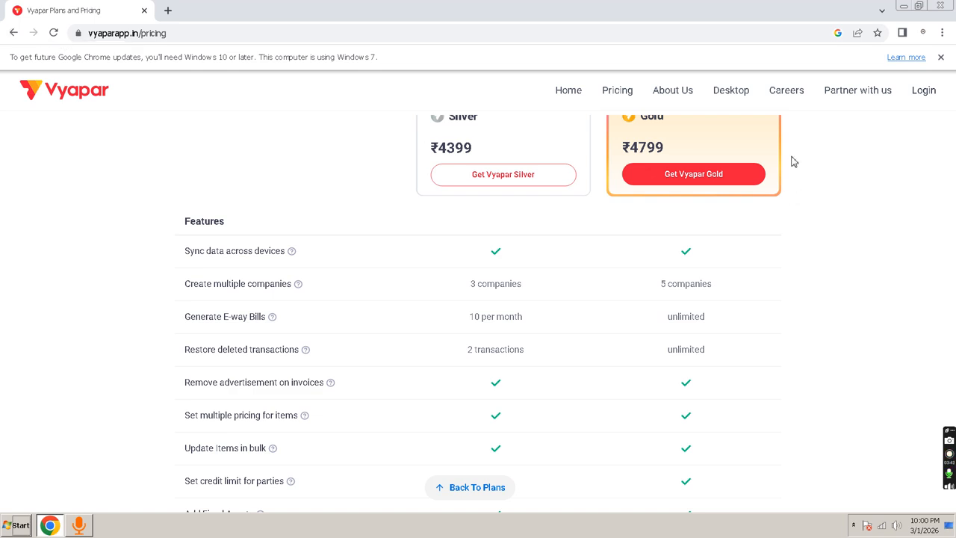
left_click(732, 97)
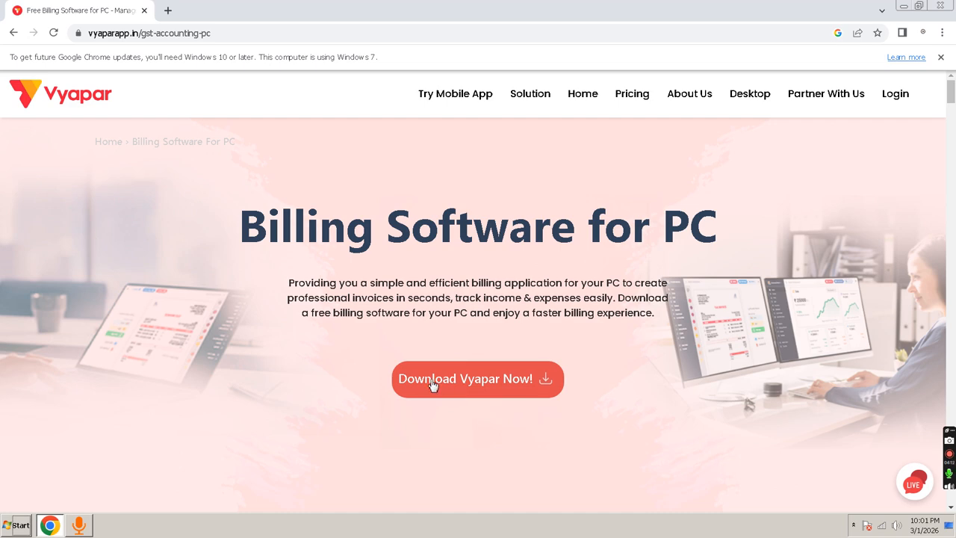
Download the Vyapar desktop installer, dismiss the phone-number popup, and view Chrome's Downloads list
left_click(486, 384)
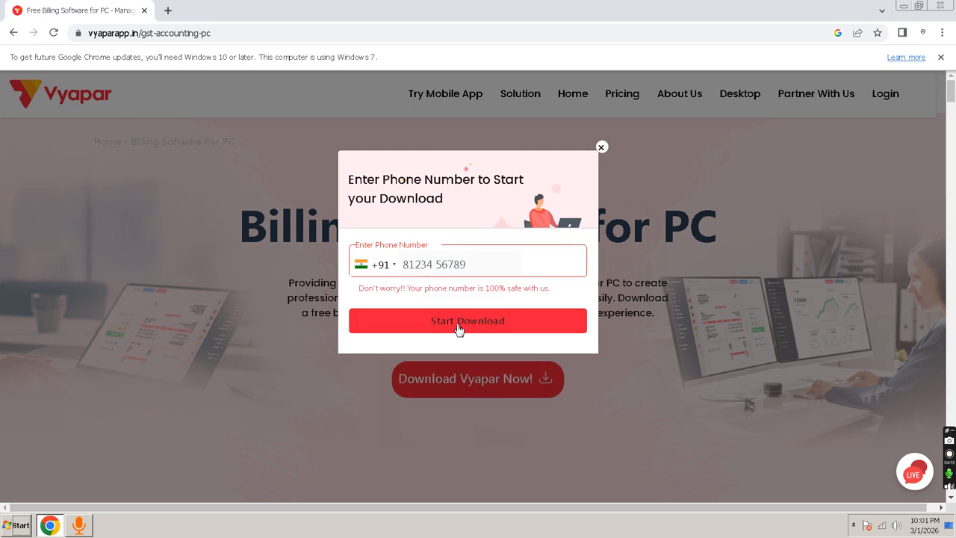
left_click(601, 147)
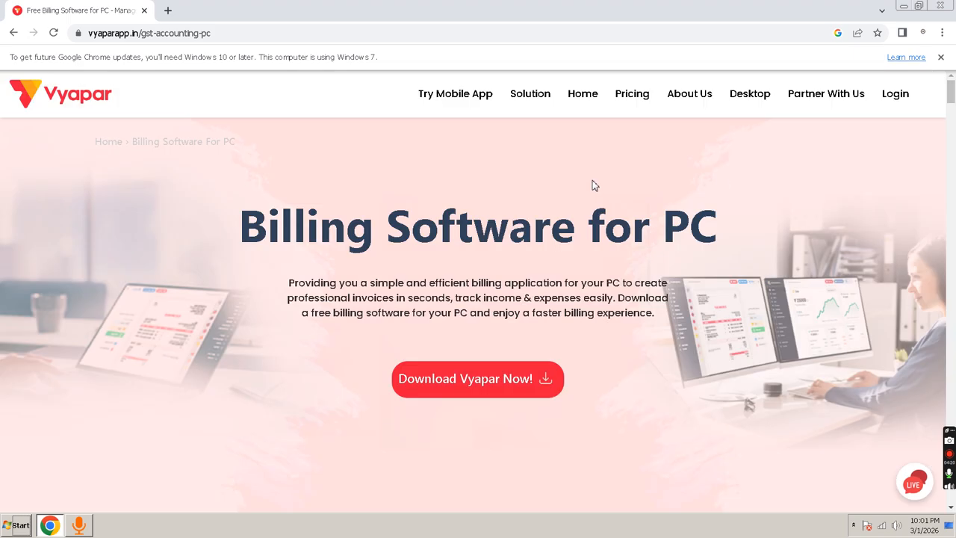
left_click(942, 32)
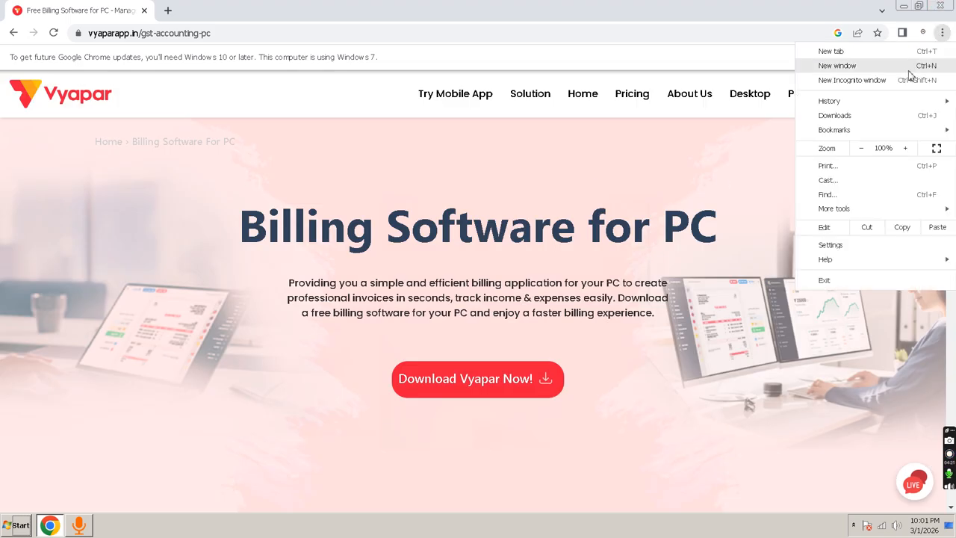
left_click(887, 119)
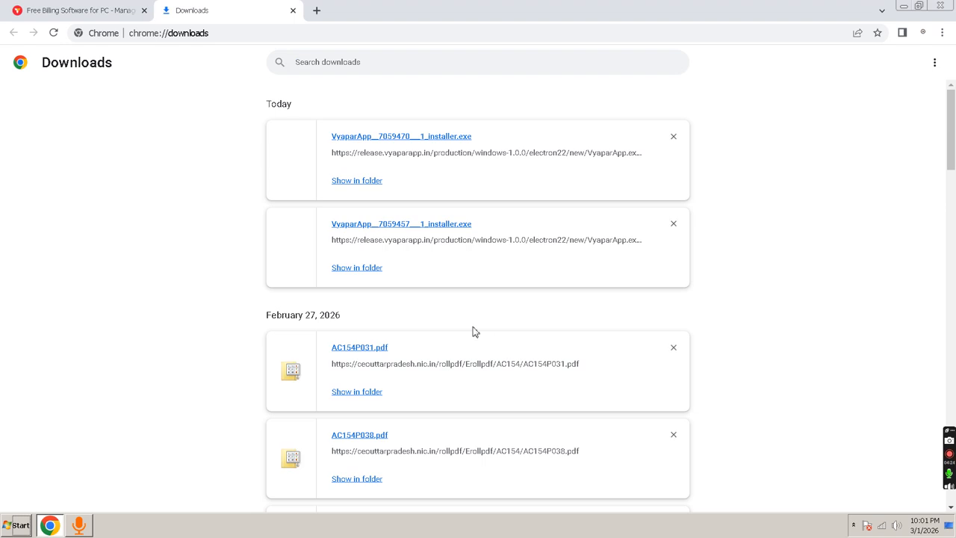
left_click(361, 182)
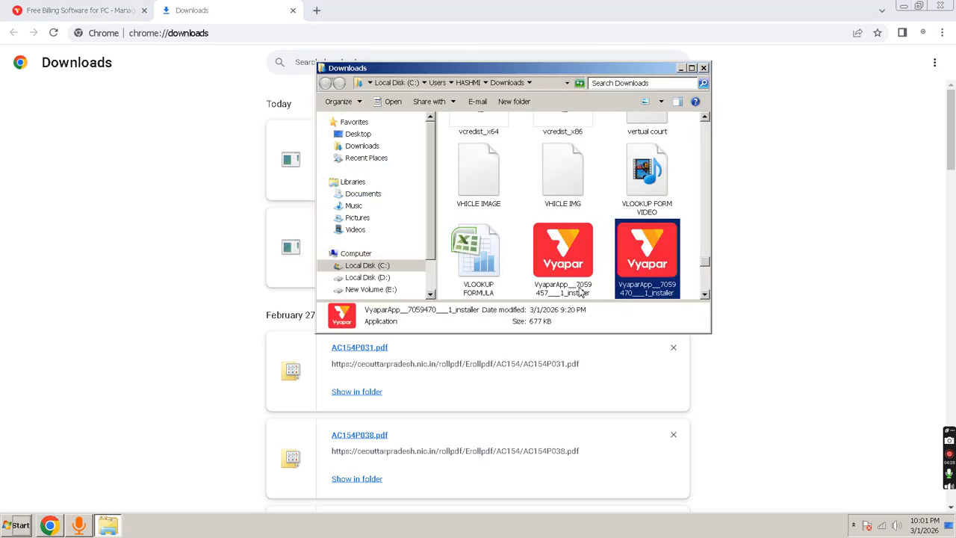
right_click(643, 274)
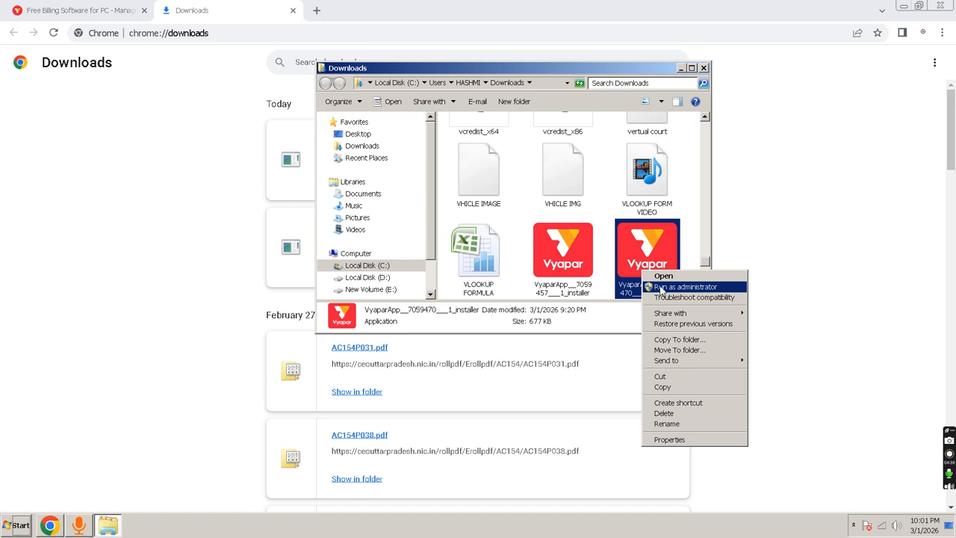
left_click(704, 68)
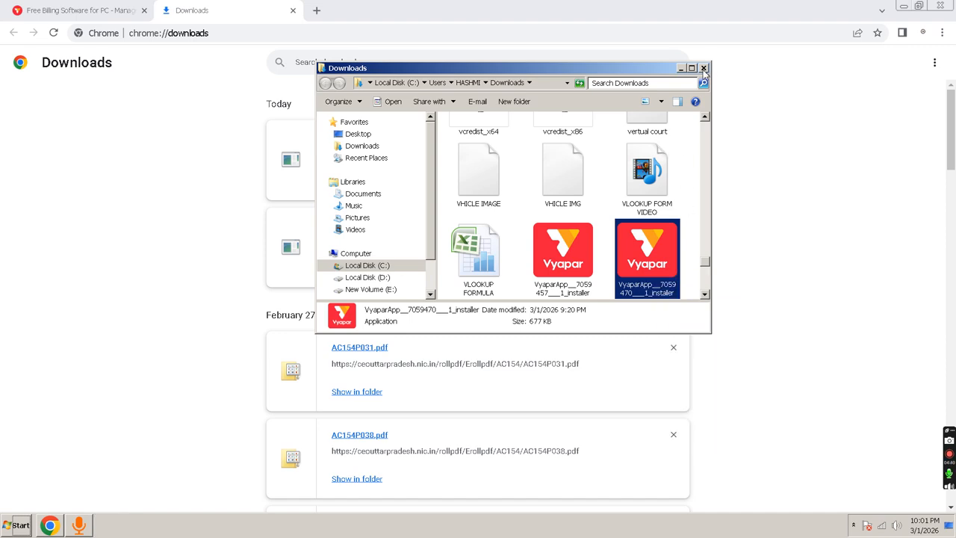
Minimize Chrome and WO Mic Client, then launch VyaparApp from the desktop icon
left_click(906, 7)
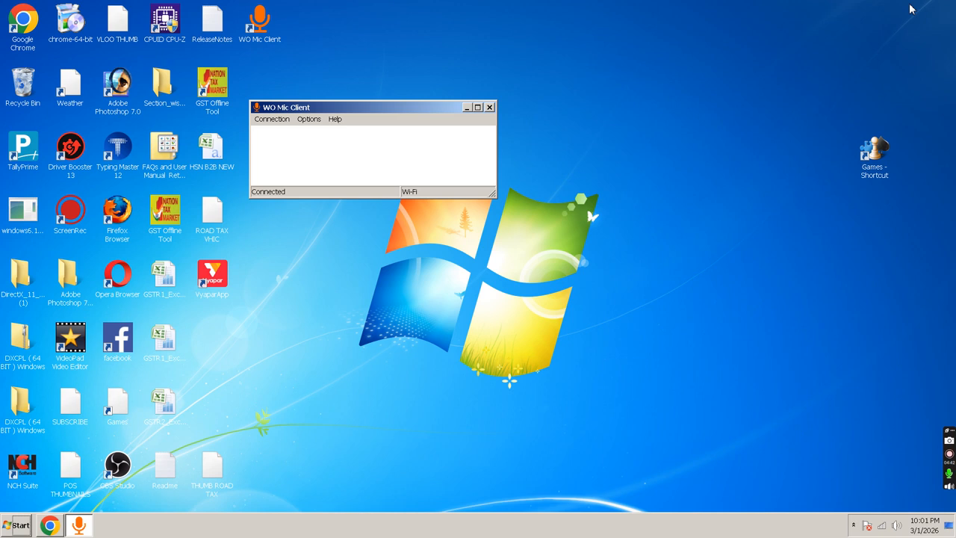
left_click(466, 108)
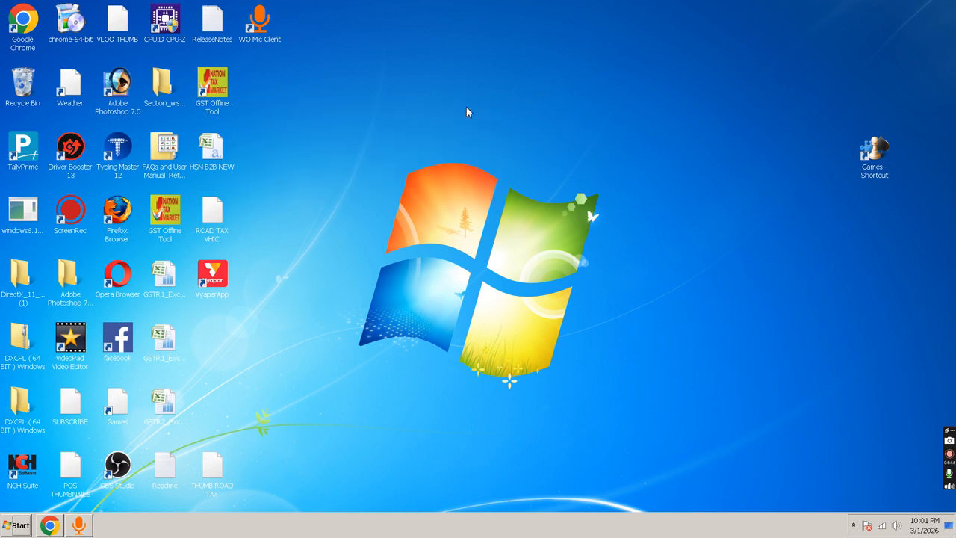
double_click(218, 284)
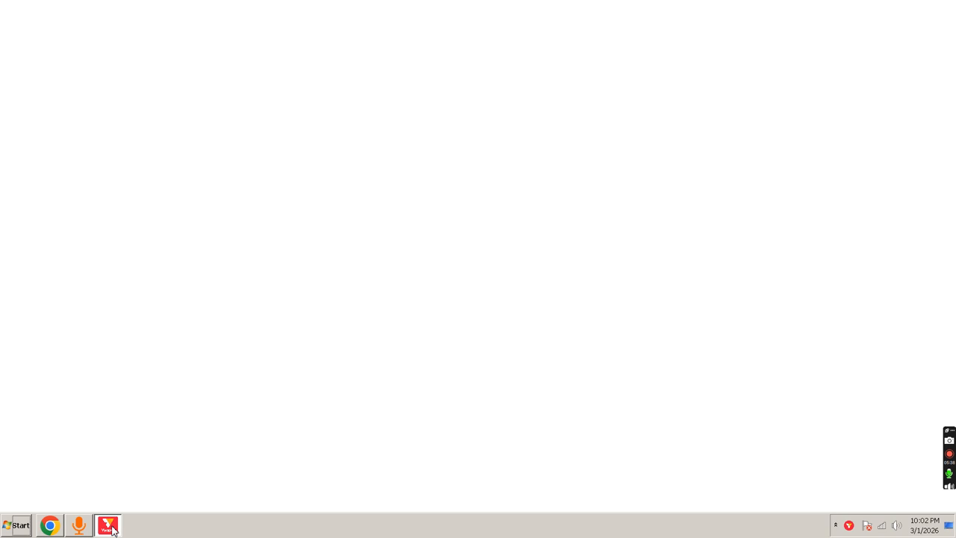
Minimize and restore the Vyapar window, then open the company's Edit Profile from the sidebar
mouse_move(112, 525)
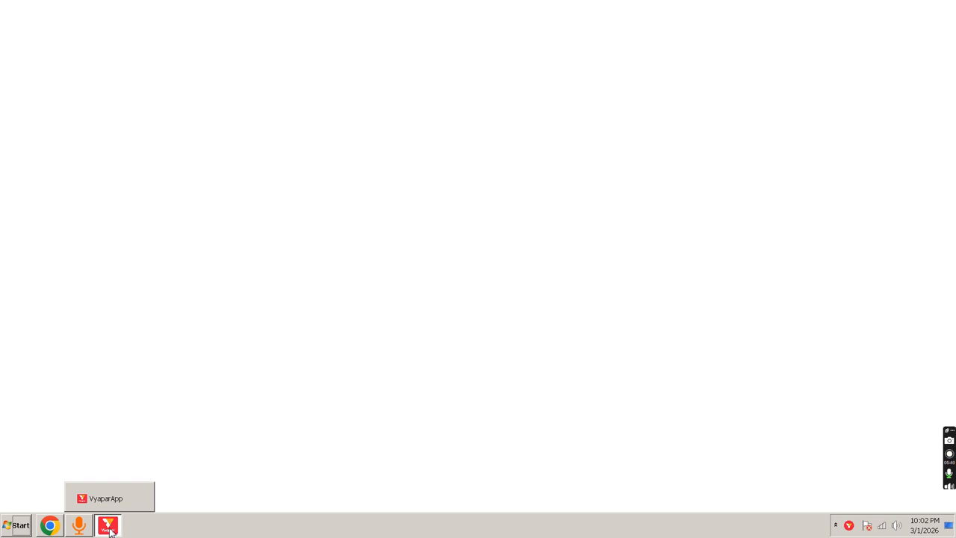
left_click(109, 528)
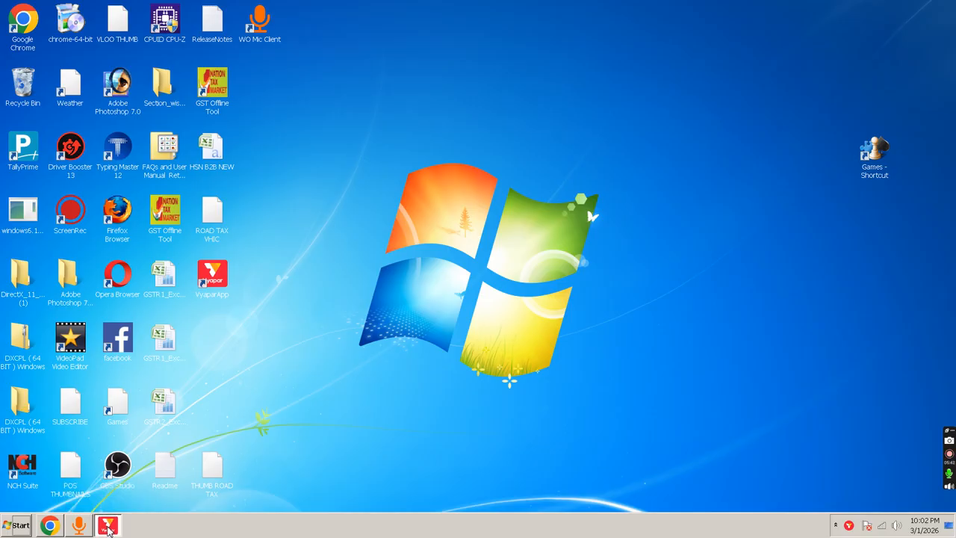
left_click(109, 526)
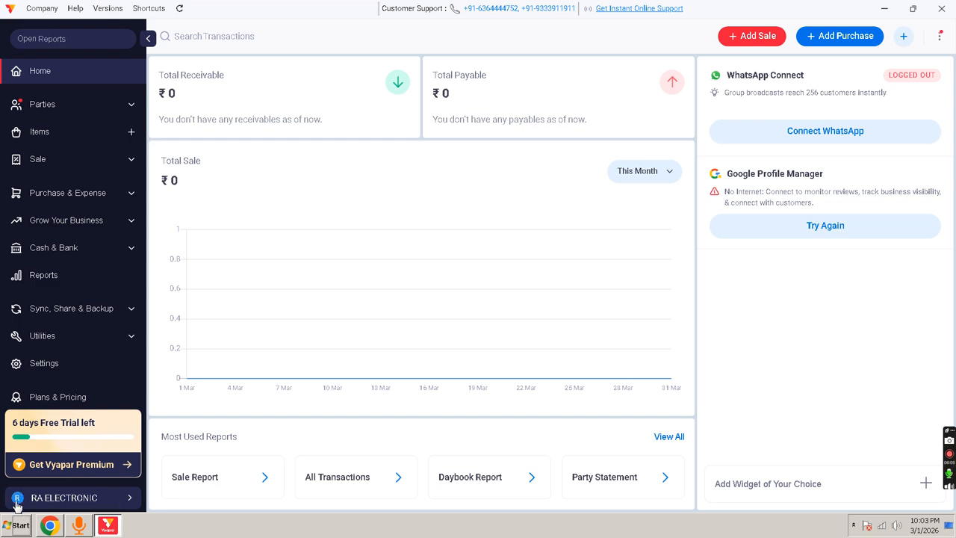
left_click(117, 487)
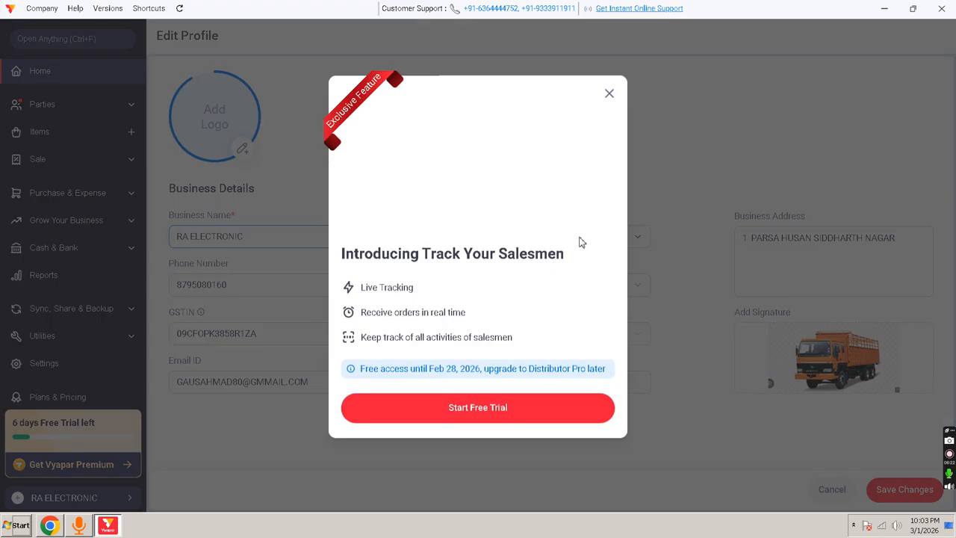
Close the 'Track Your Salesmen' promotion to return to the RA ELECTRONIC profile
left_click(609, 95)
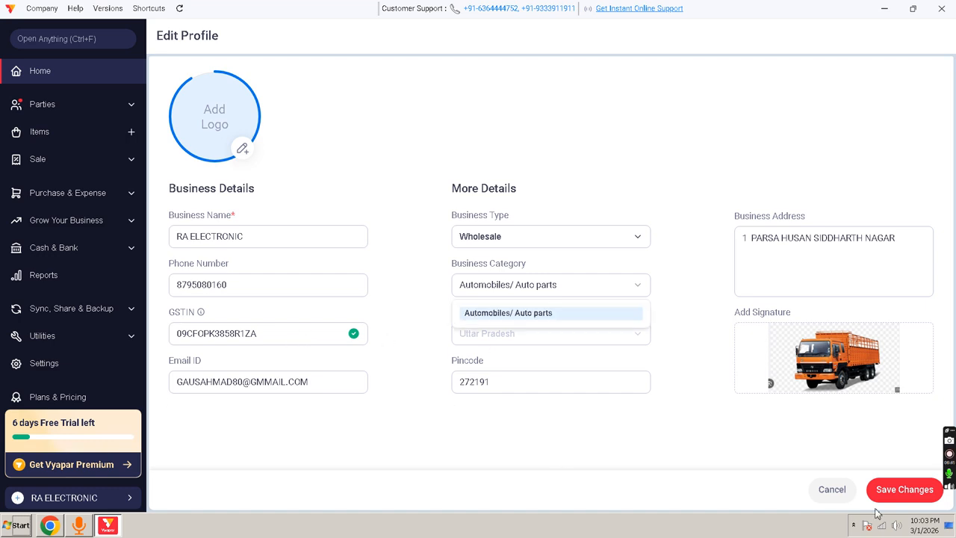
Save the profile changes to land on the Home dashboard showing ₹0 totals
left_click(891, 490)
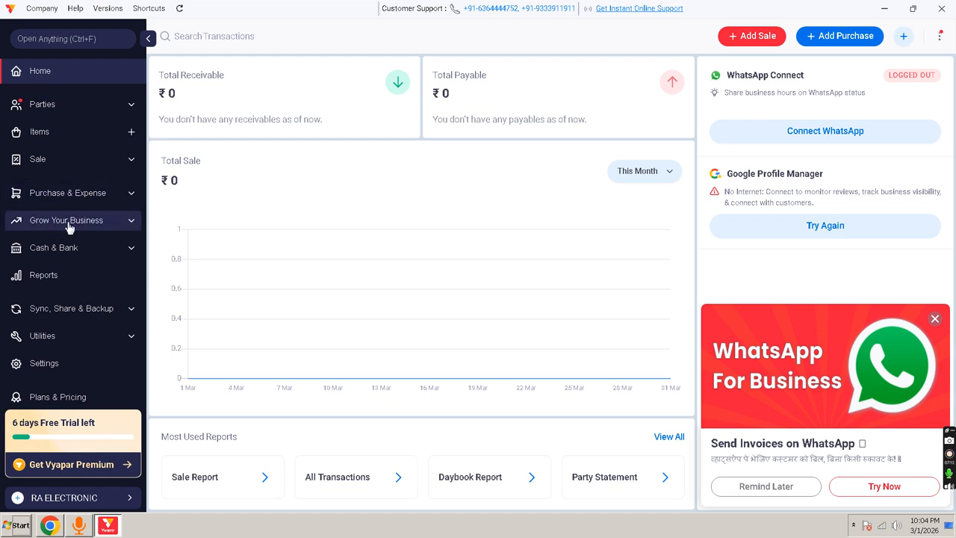
Start Purchase #1, dismiss the bill-upload tip, and open the Party dropdown
left_click(835, 42)
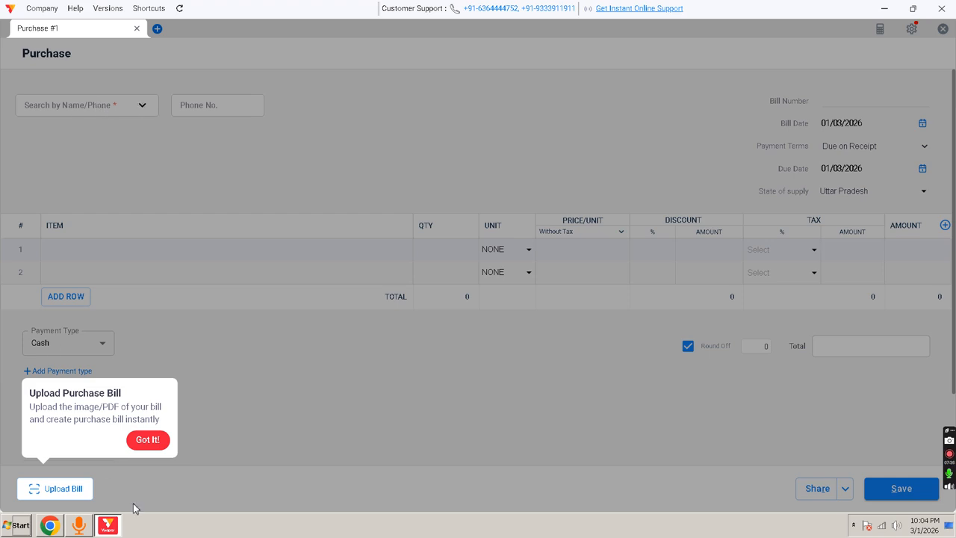
left_click(138, 439)
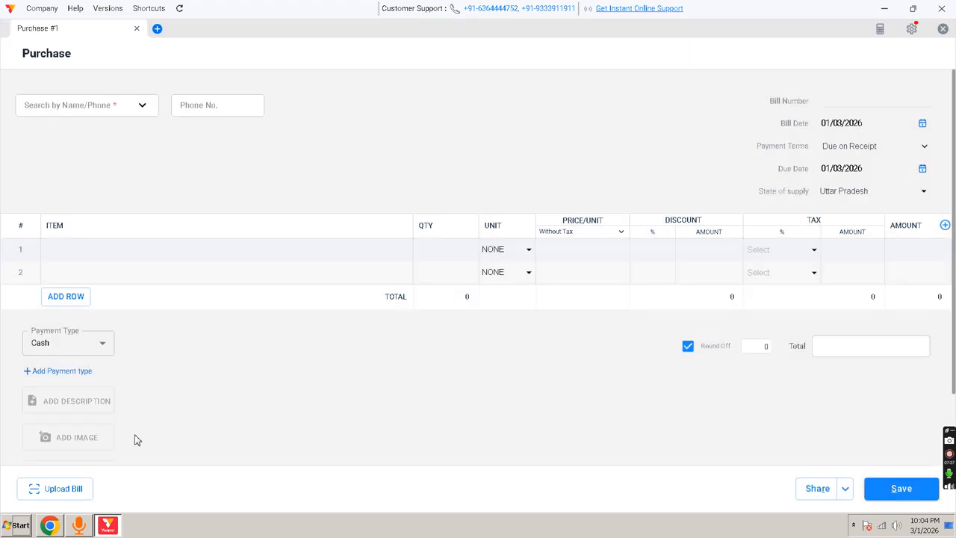
left_click(94, 105)
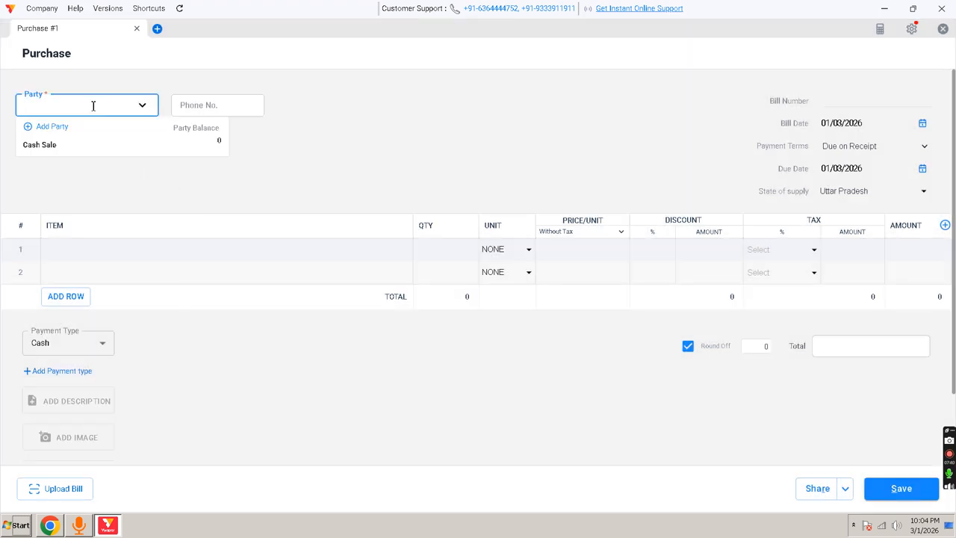
Start a new party named ABC PVT LTD and enter its phone number
left_click(46, 128)
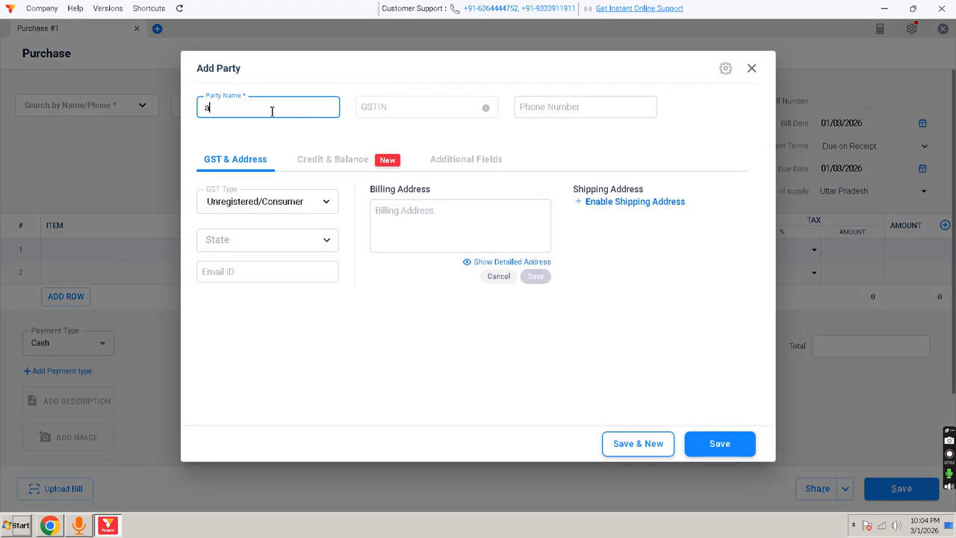
type("ABC PVT LTD")
left_click(419, 111)
left_click(543, 110)
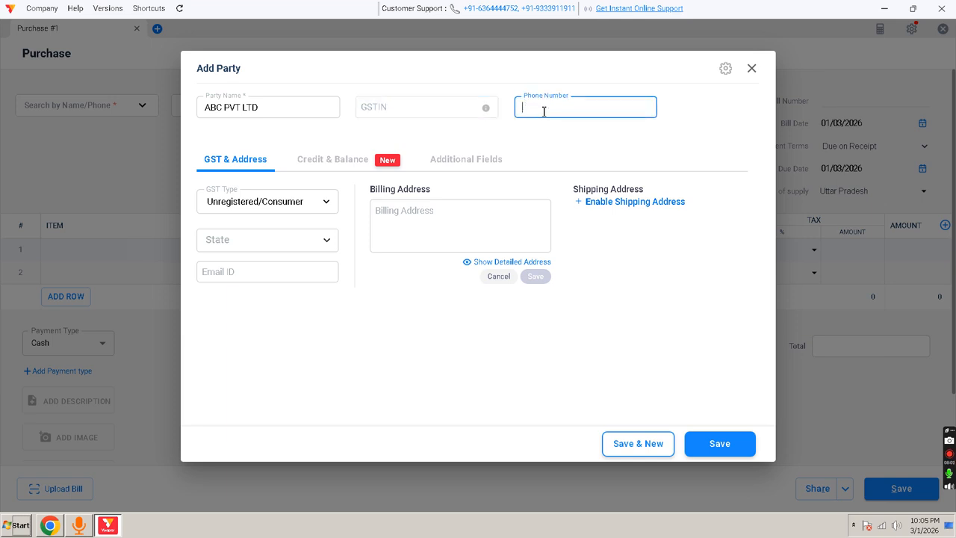
Set the party's GST type to Unregistered/Consumer and state to Uttar Pradesh
left_click(268, 204)
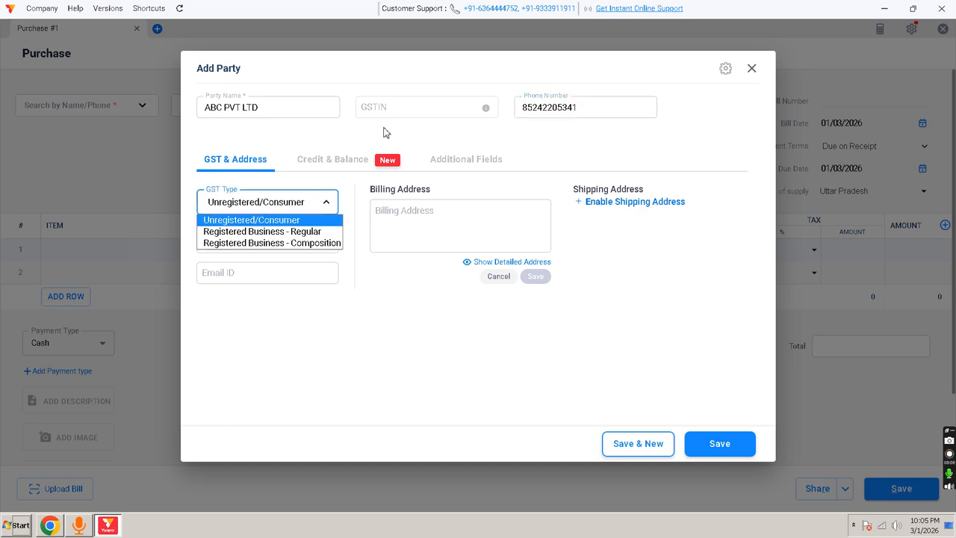
left_click(274, 222)
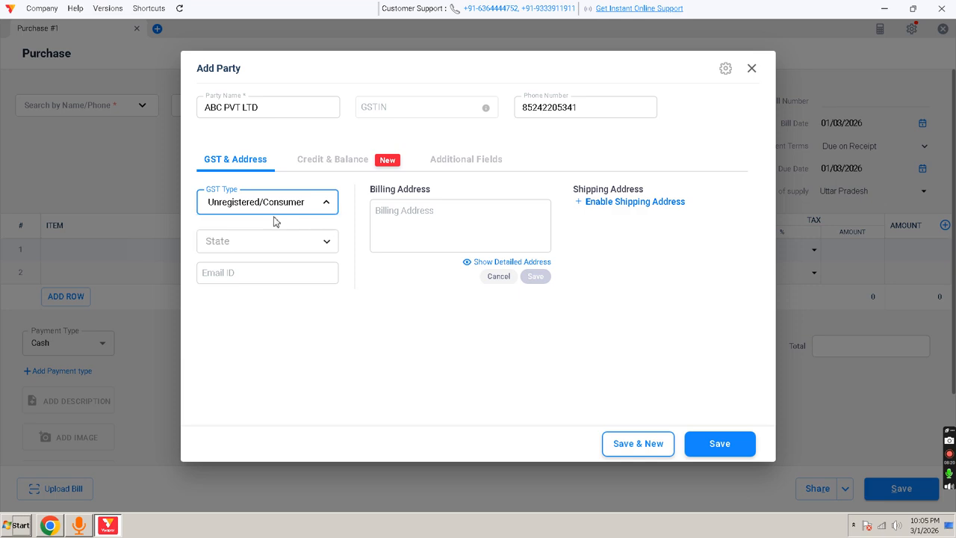
left_click(237, 243)
type("UTT")
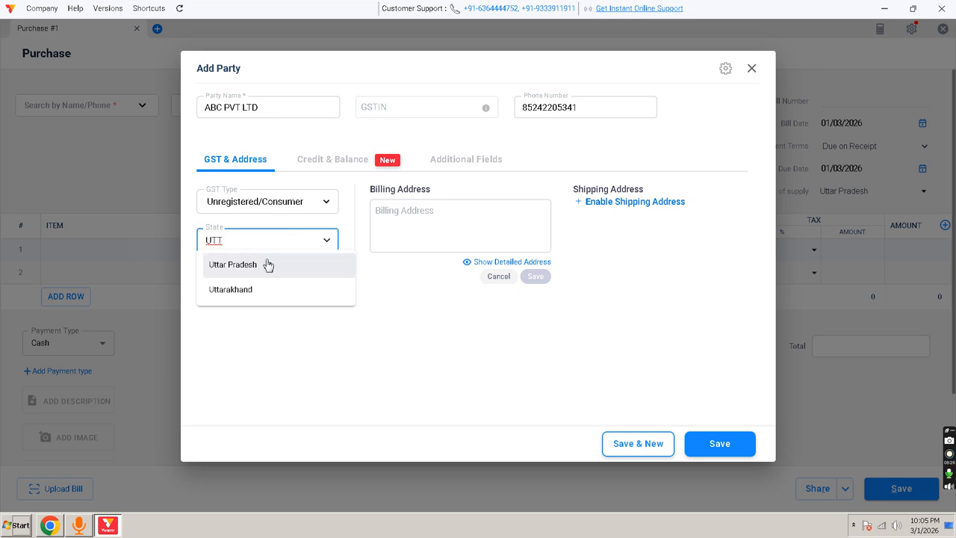
left_click(267, 265)
Add billing address LKO and save the party ABC PVT LTD
left_click(278, 273)
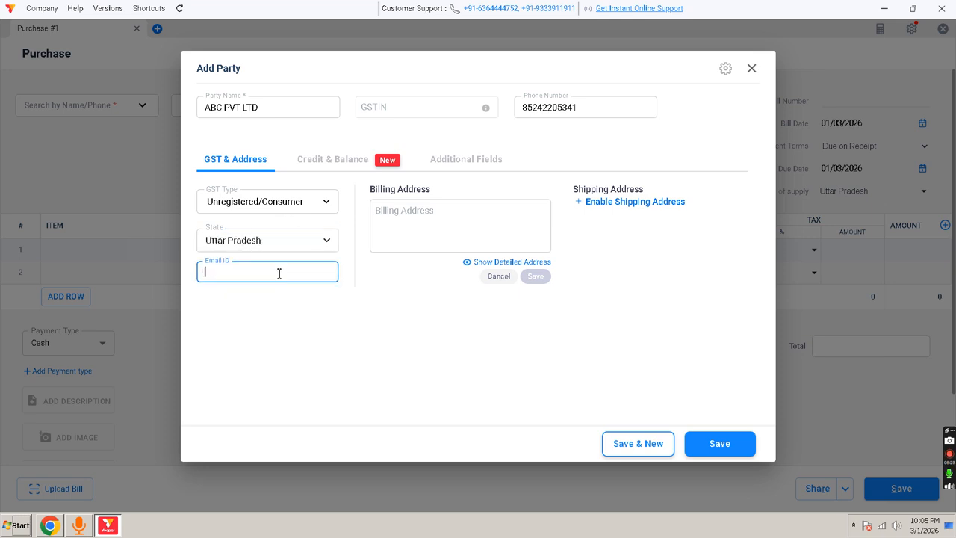
left_click(438, 217)
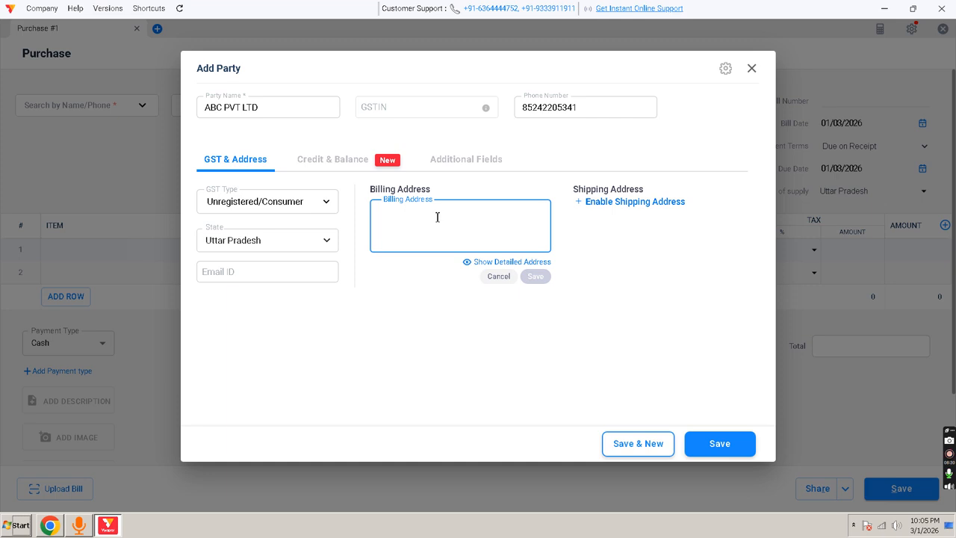
type("LKO")
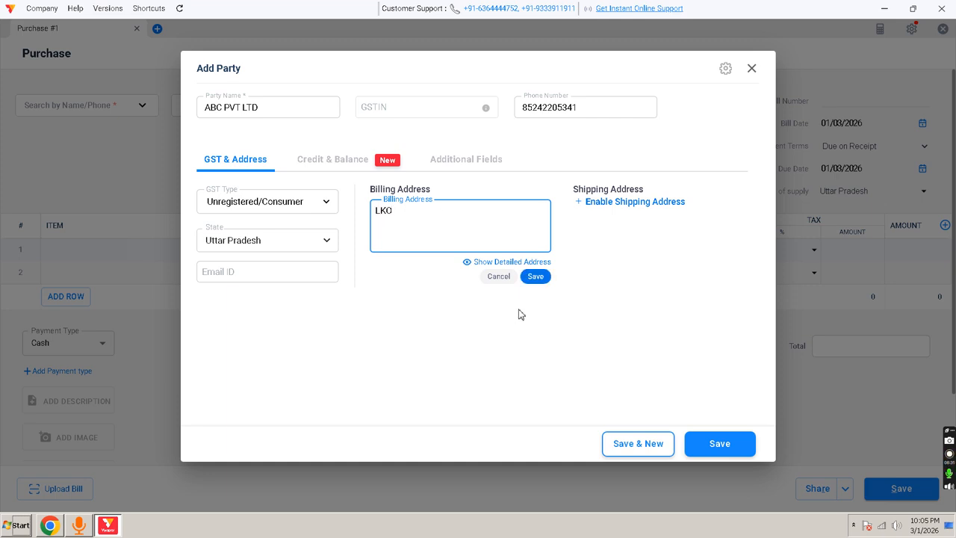
left_click(537, 278)
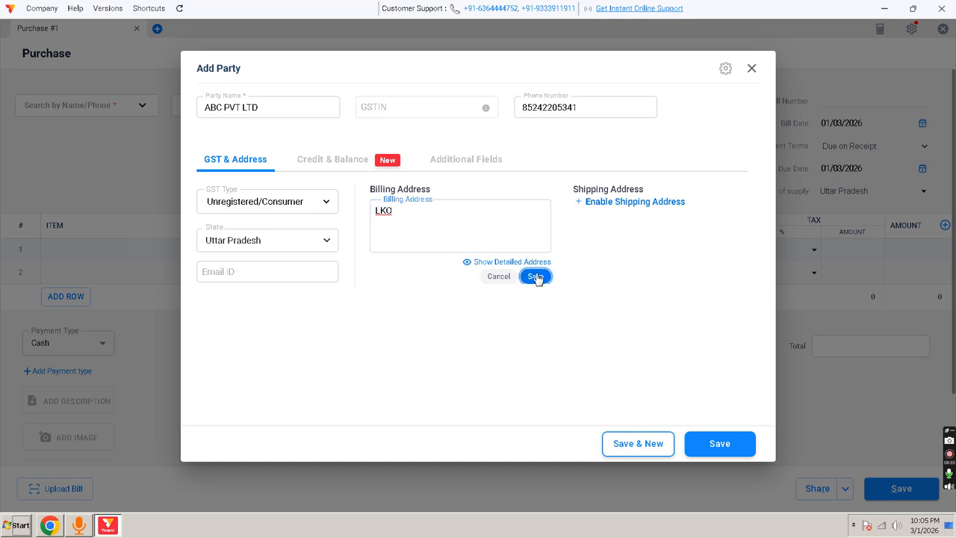
left_click(723, 445)
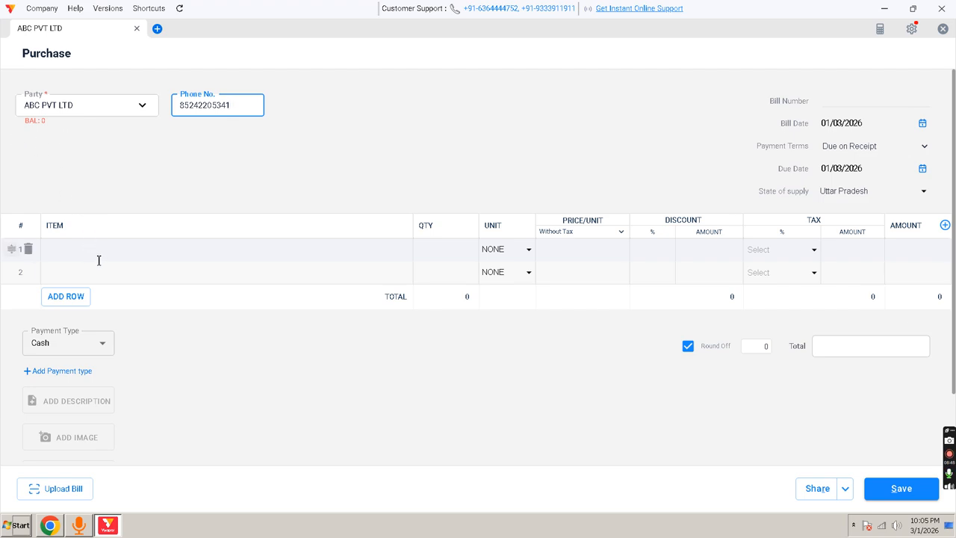
Open the first row's item list and choose to create a new item
left_click(72, 249)
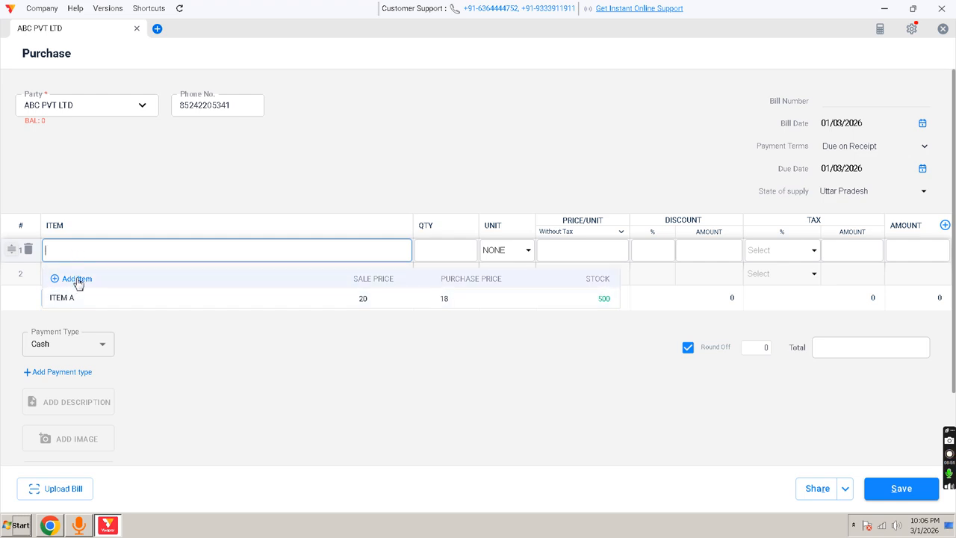
left_click(78, 281)
Name the new product ITEM B and give it HSN code 8536
left_click(79, 281)
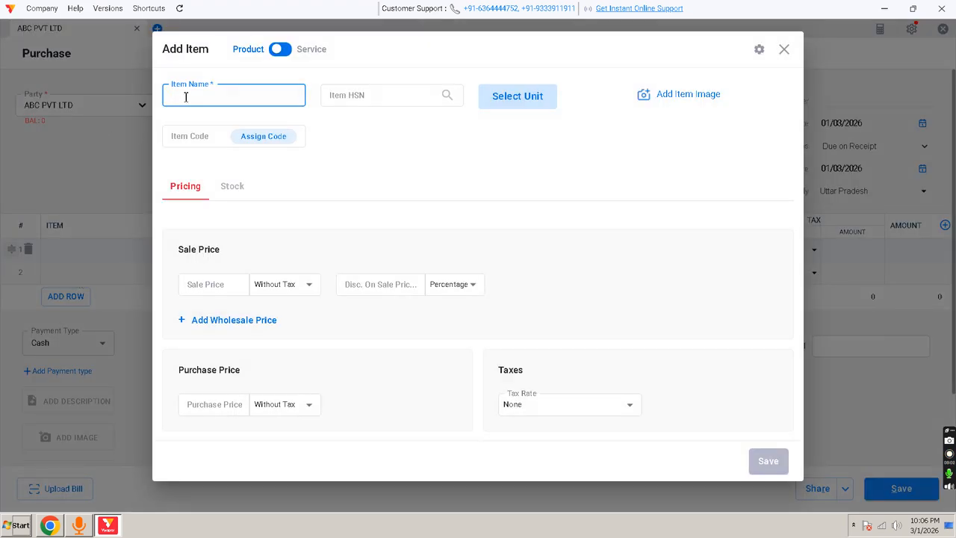
type("ITE")
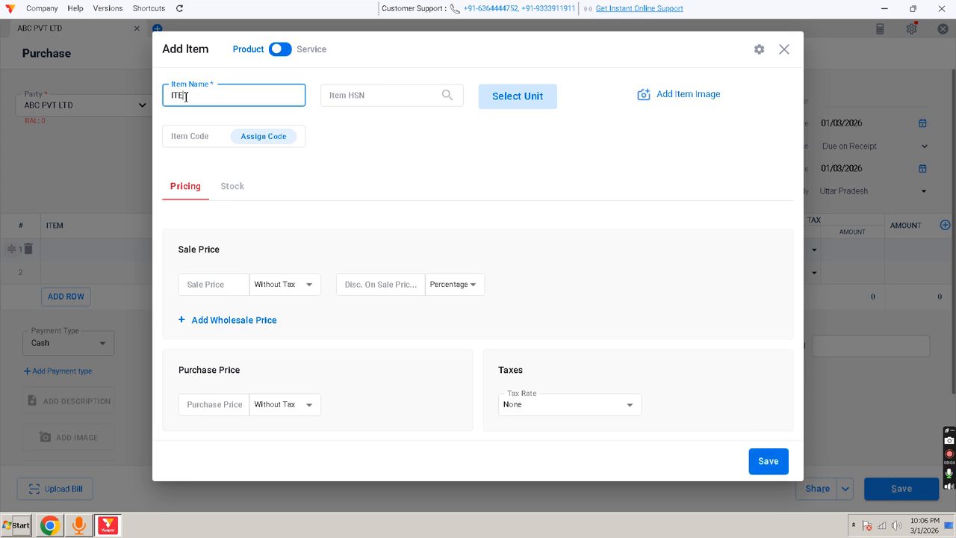
type("M B")
left_click(376, 95)
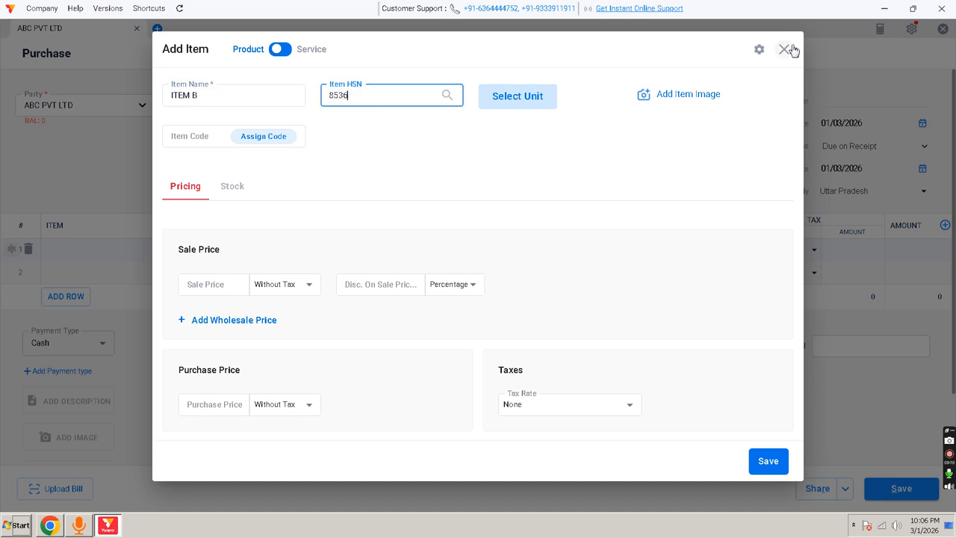
left_click(530, 107)
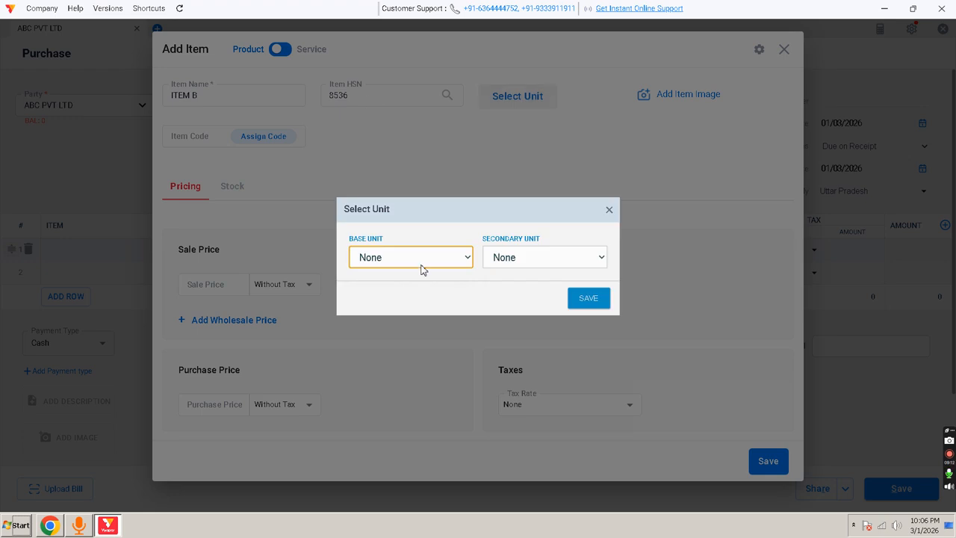
Choose BOX (Box) as ITEM B's base unit with no secondary unit, and save it
left_click(420, 262)
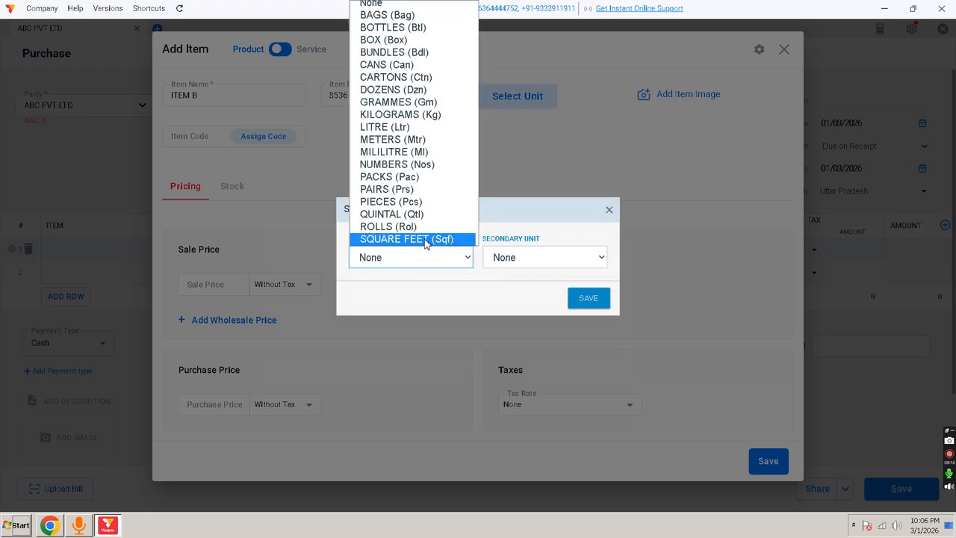
key("b")
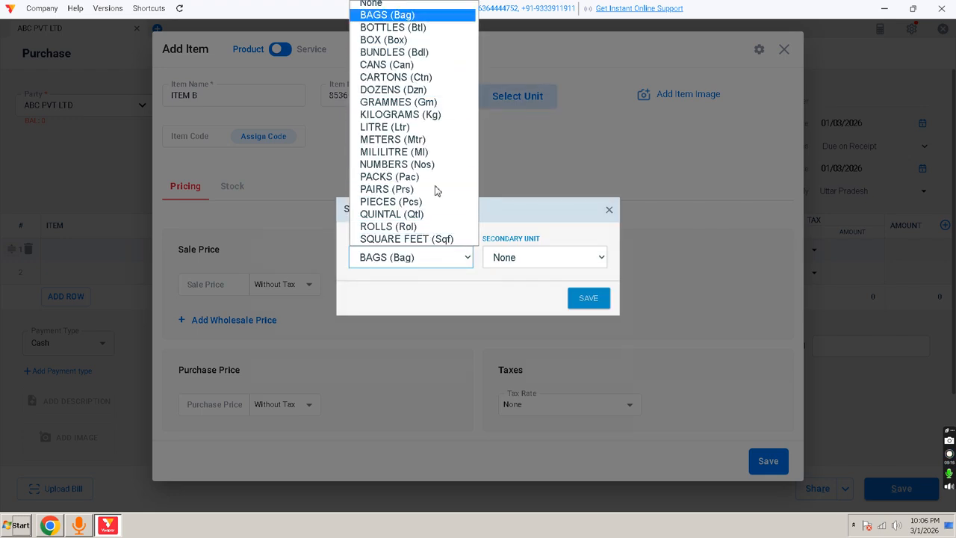
key("b")
key("b")
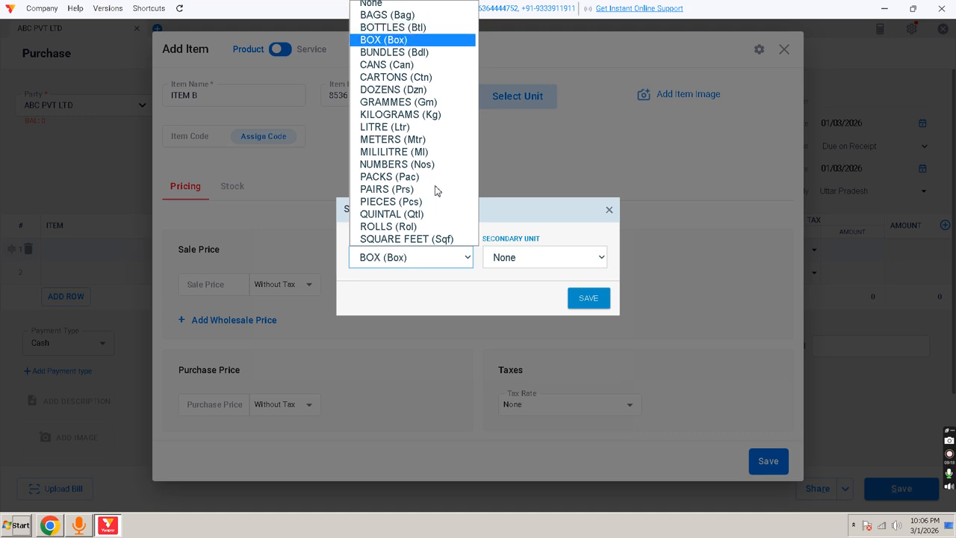
key("Return")
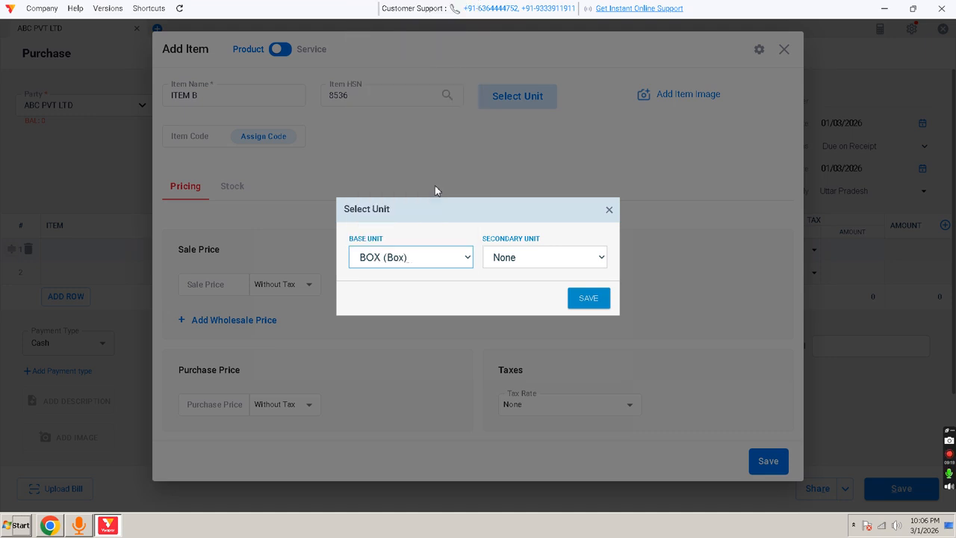
left_click(601, 306)
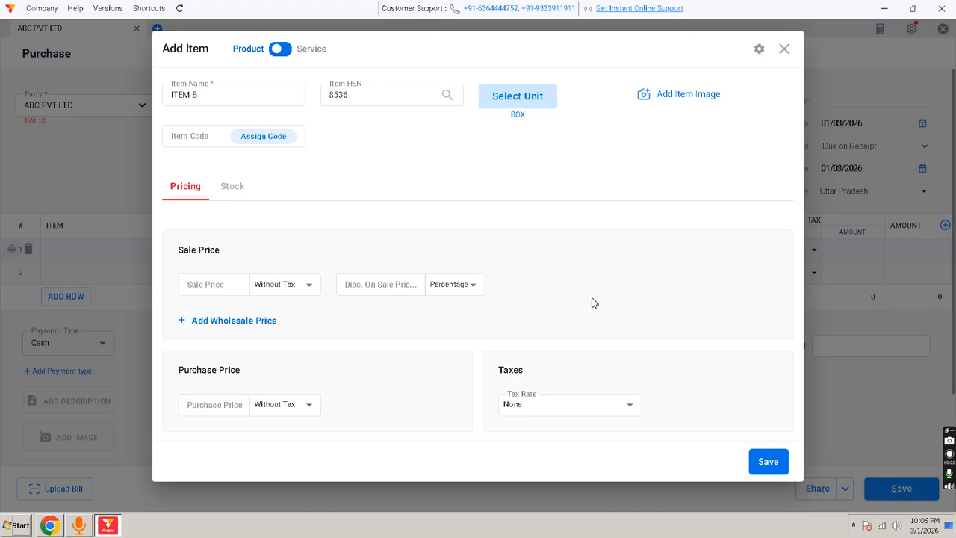
Enter sale price 150, purchase price 140 and GST@18% tax, then save ITEM B
left_click(211, 281)
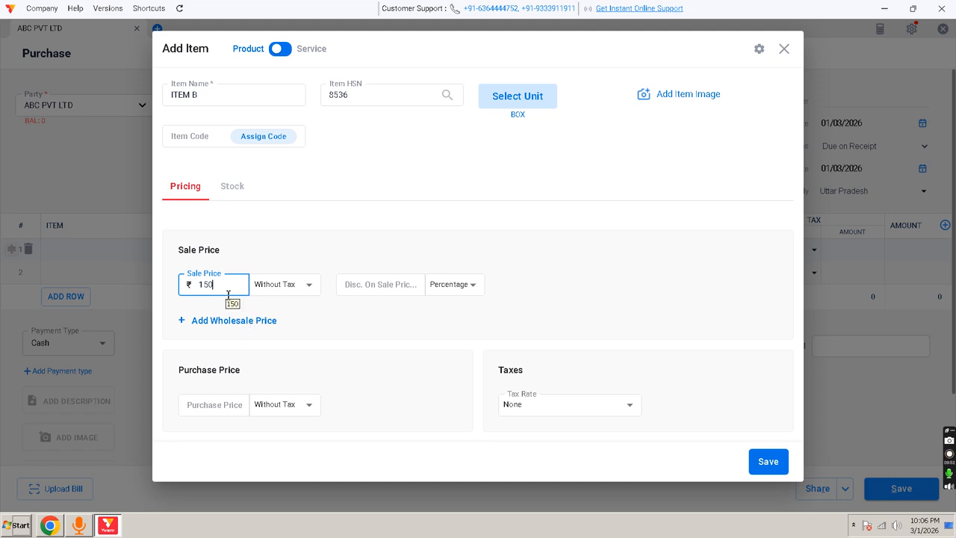
left_click(218, 405)
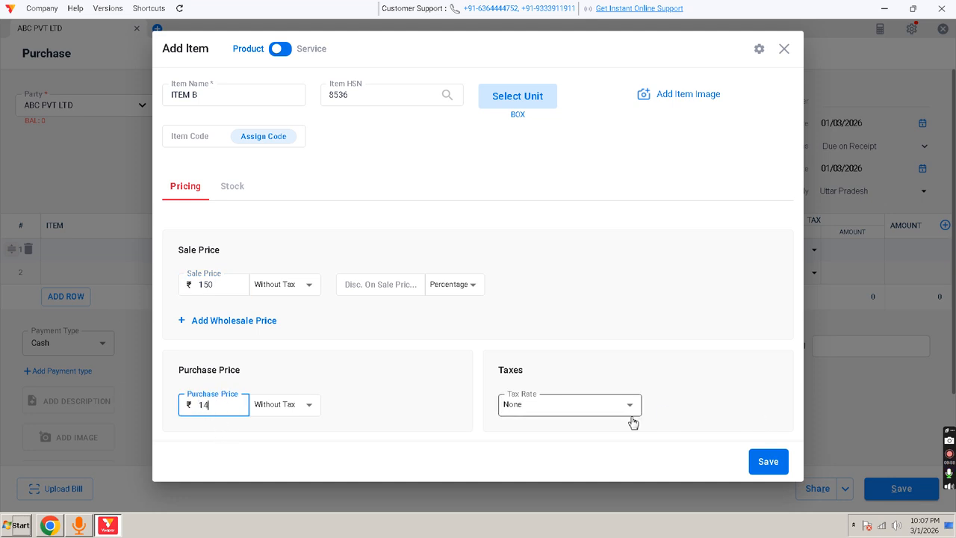
left_click(524, 415)
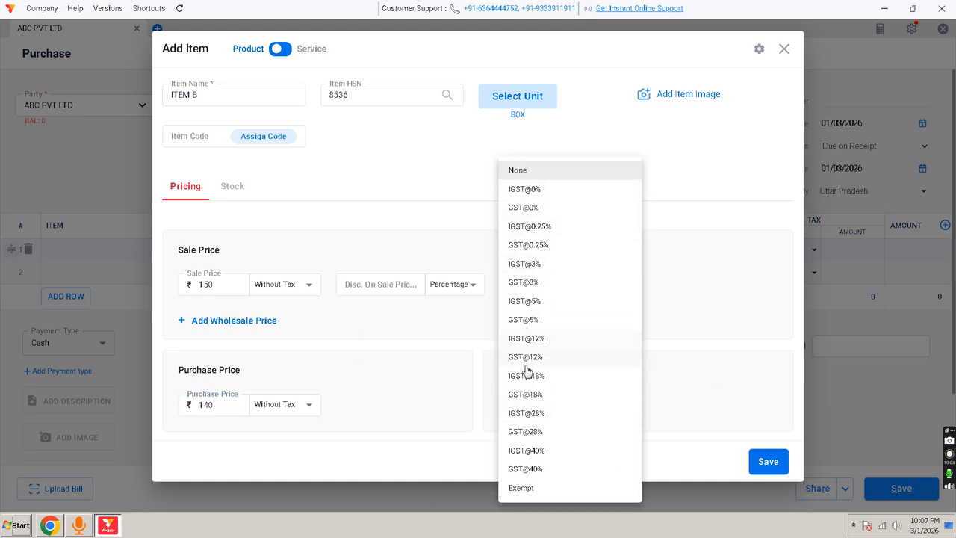
left_click(445, 410)
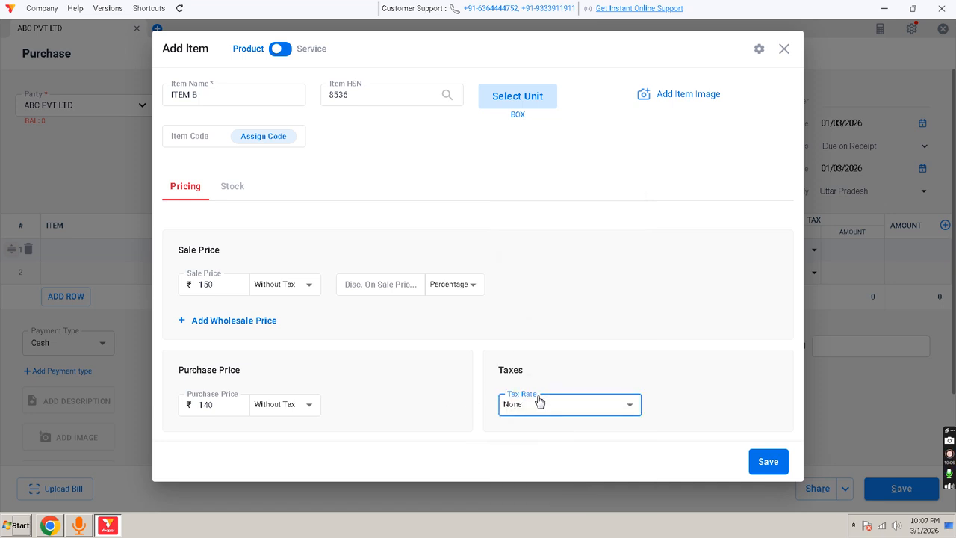
left_click(531, 407)
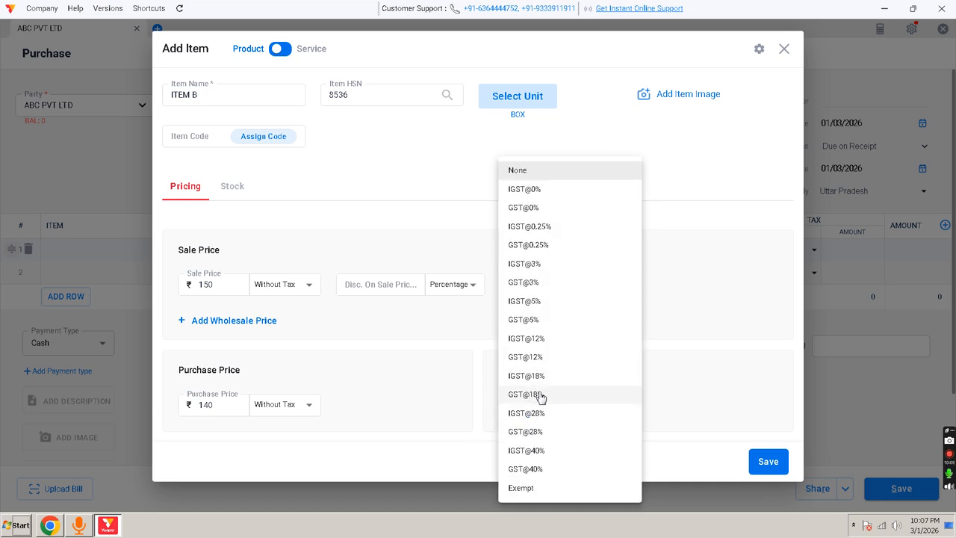
left_click(538, 398)
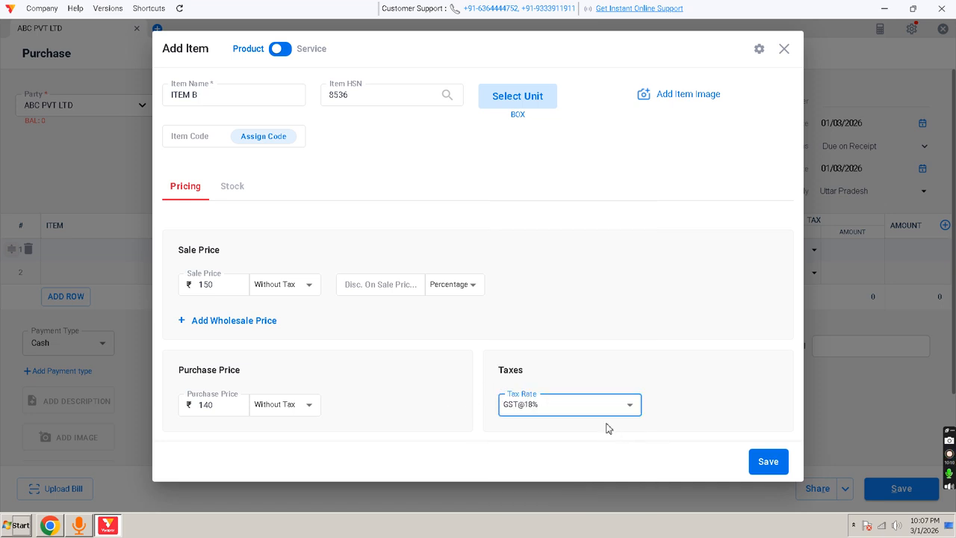
left_click(775, 462)
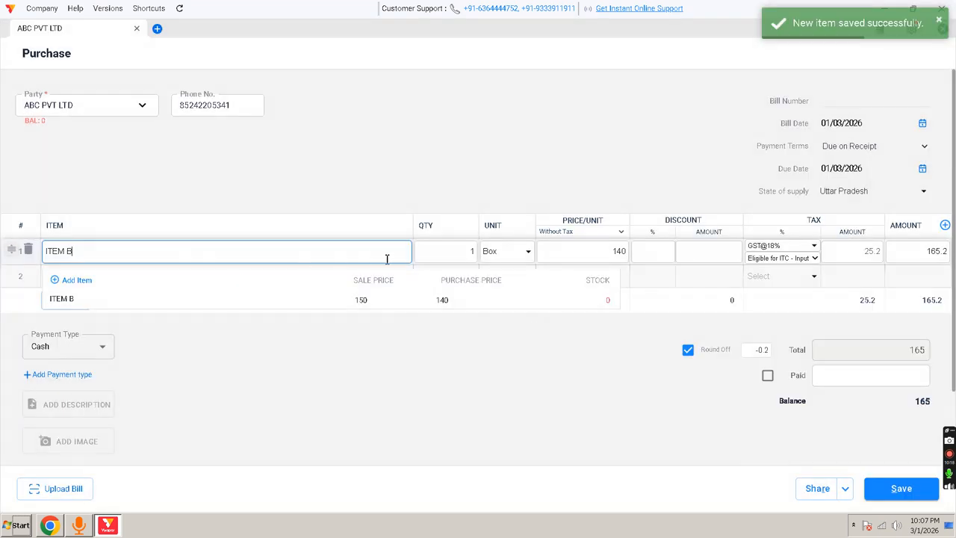
Set ITEM B's quantity to 100 Box at 140 with GST@18%, giving a 16520 total
left_click(439, 251)
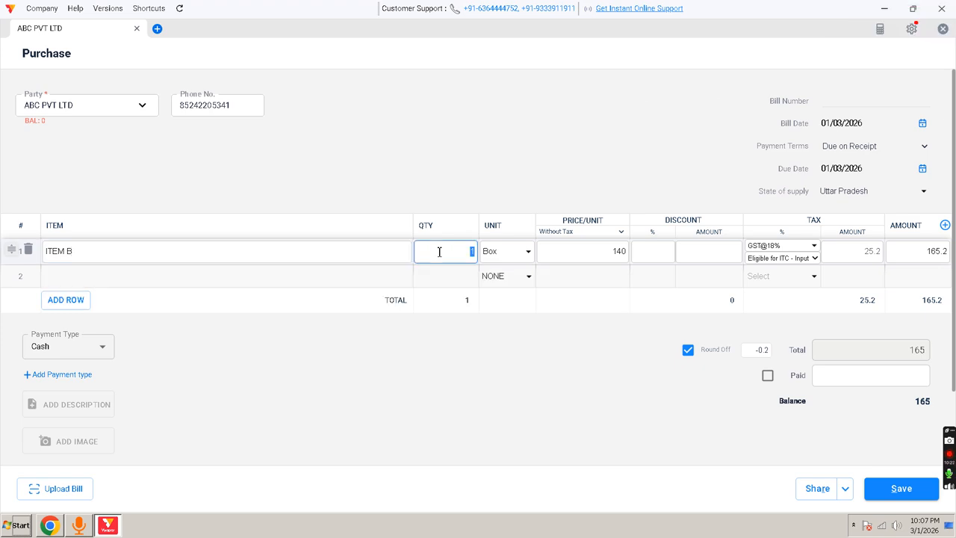
type("00")
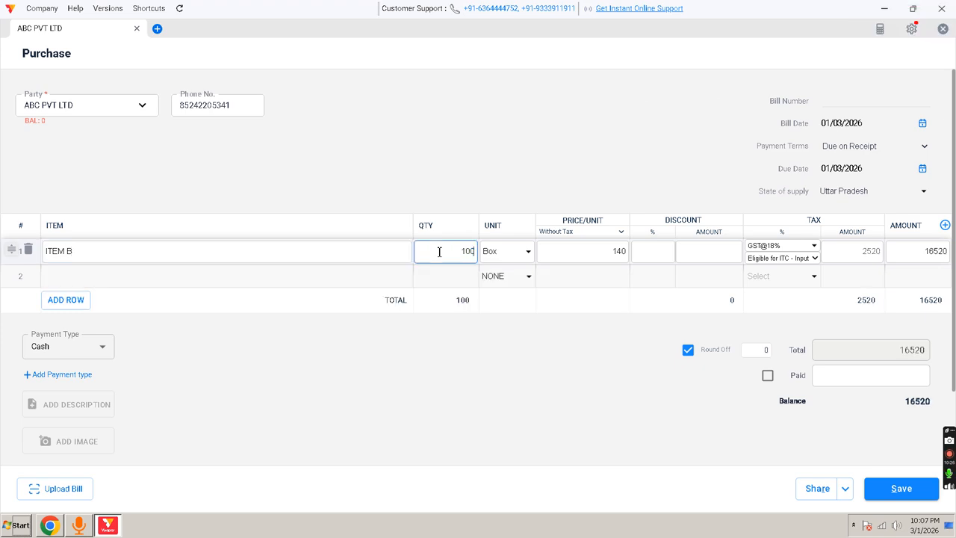
key("Tab")
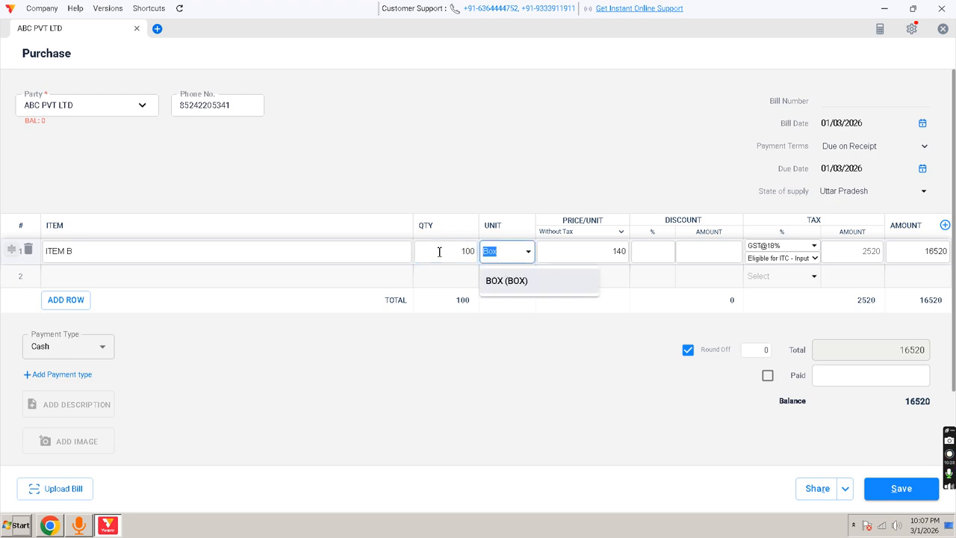
key("Tab")
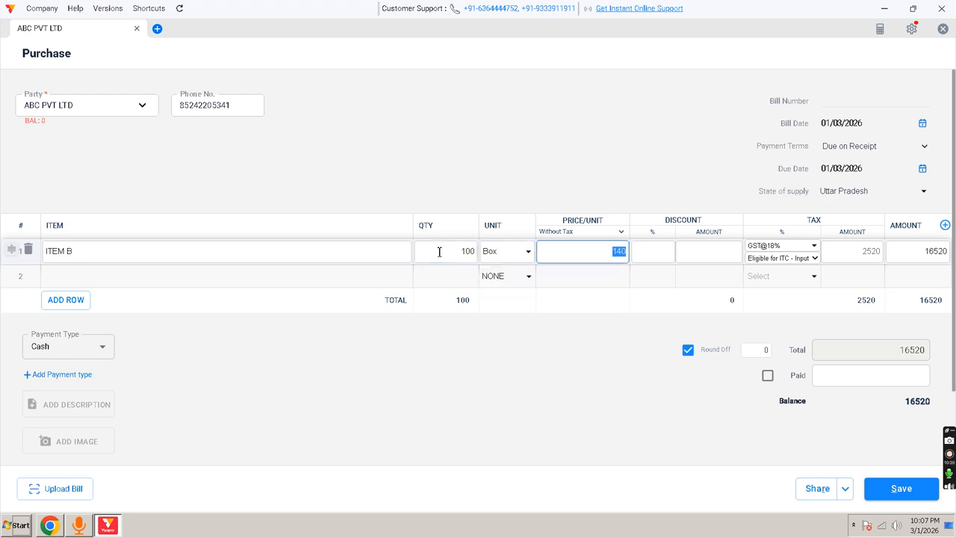
key("Tab")
key("Tab")
key("Tab")
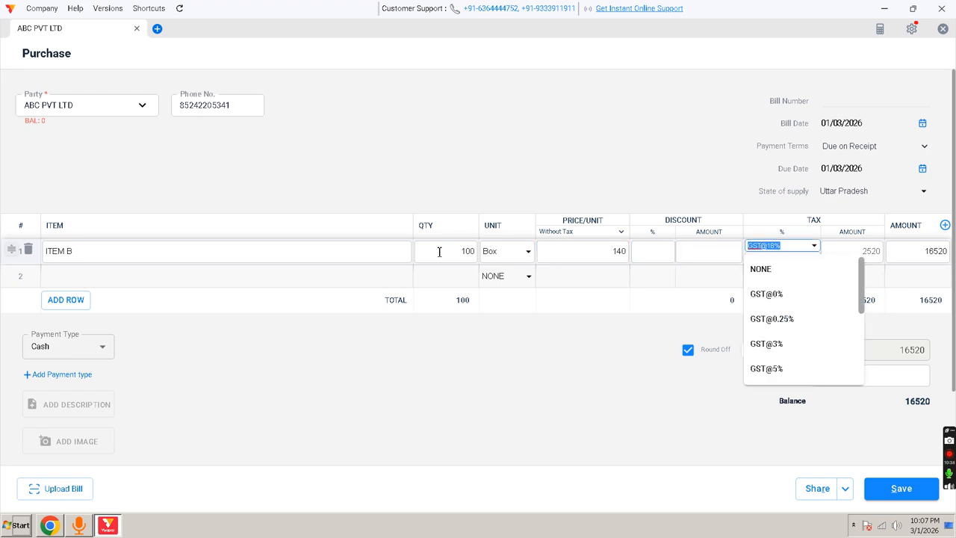
key("Tab")
key("Tab")
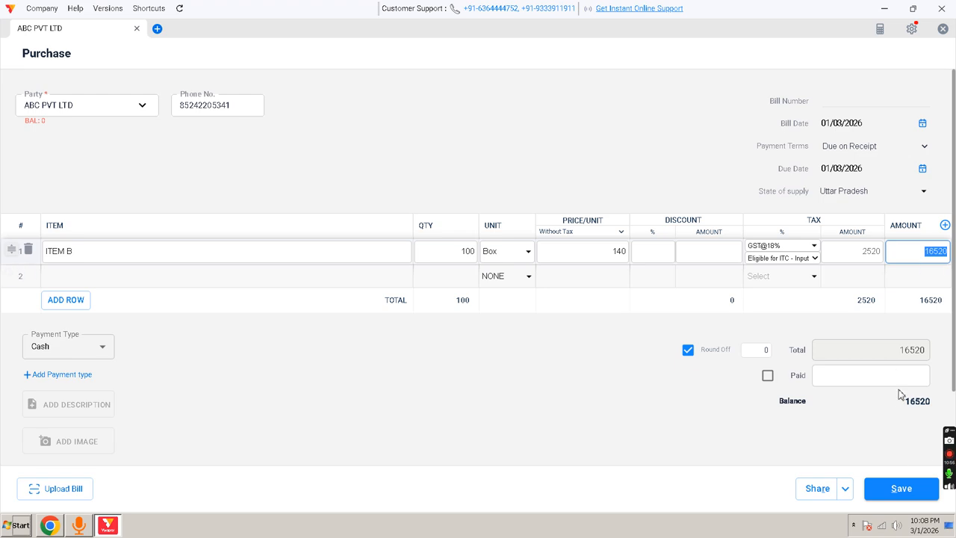
Pay the full 16520 by Cash and save the purchase bill
left_click(95, 352)
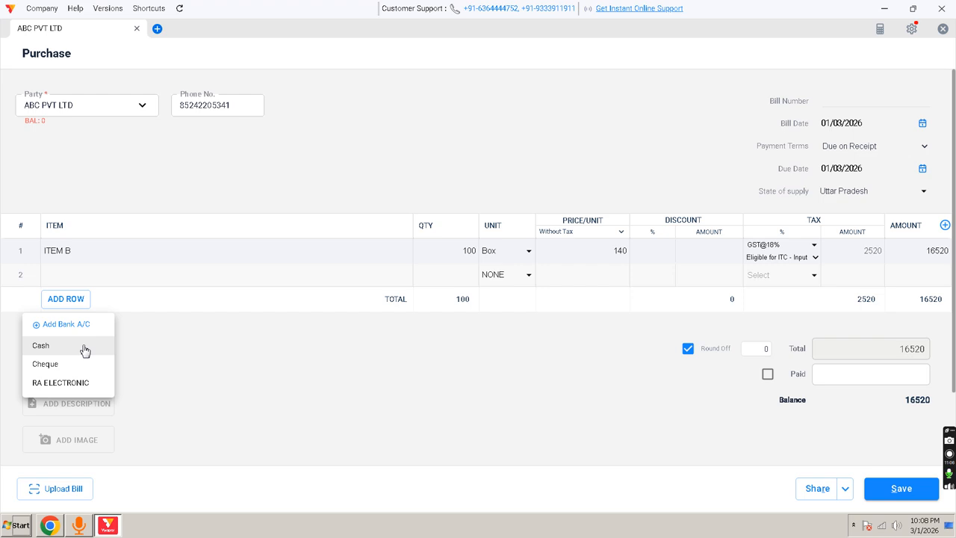
left_click(85, 348)
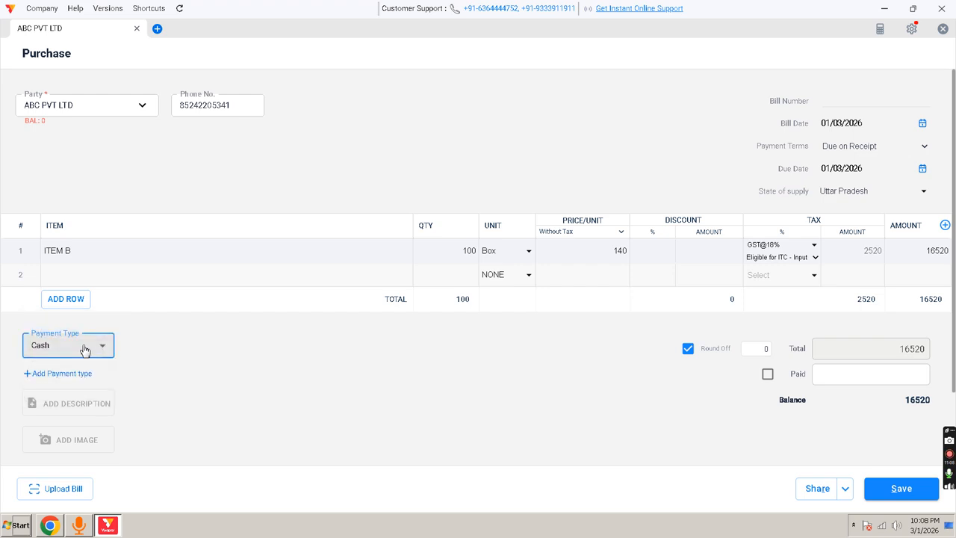
left_click(840, 379)
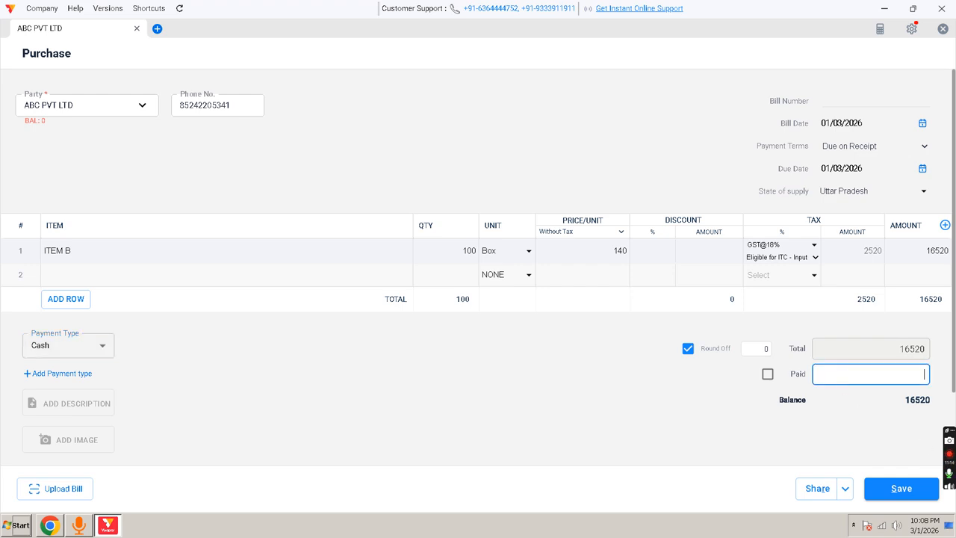
type("16520")
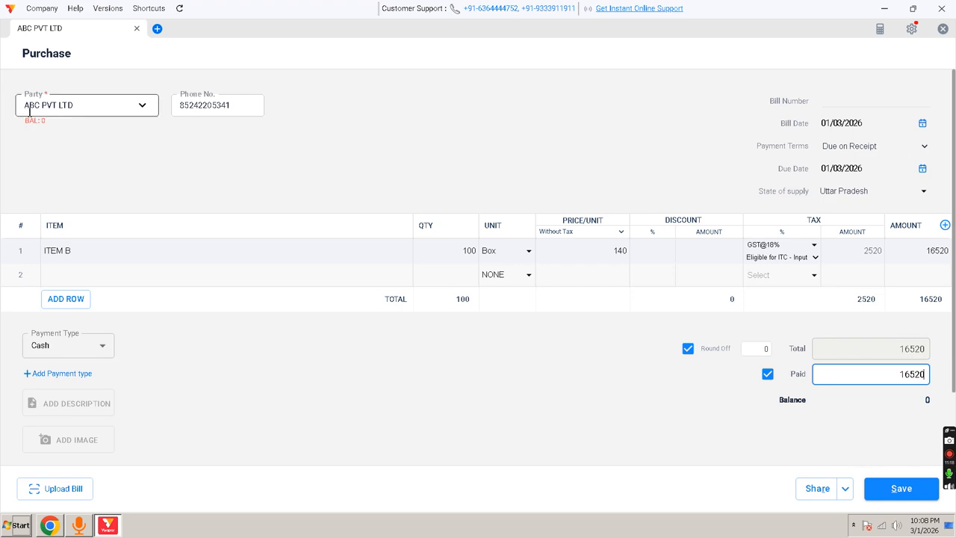
left_click(904, 498)
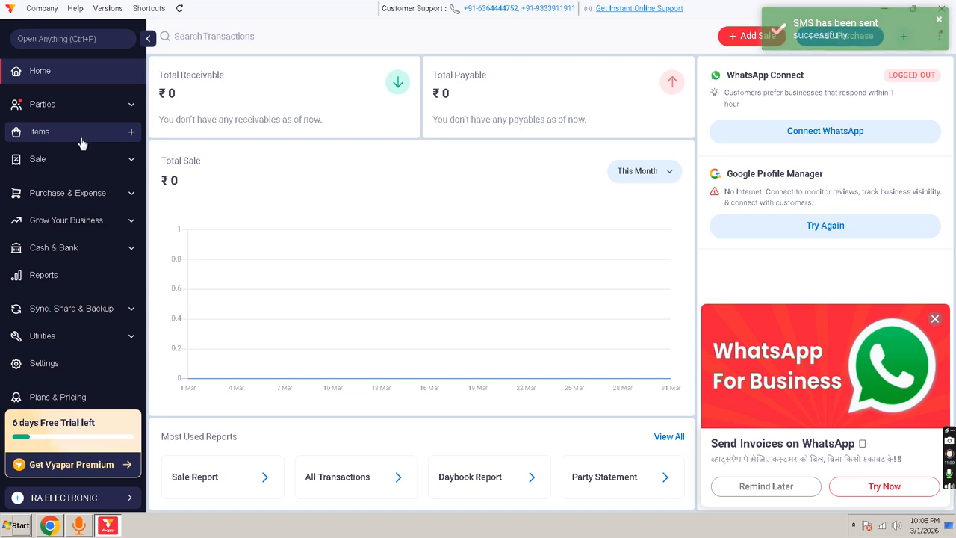
Open Item Detail's Item Report By Party, showing ITEM B with 100 purchased for ₹16,520.00
scroll(86, 371, "down", 1)
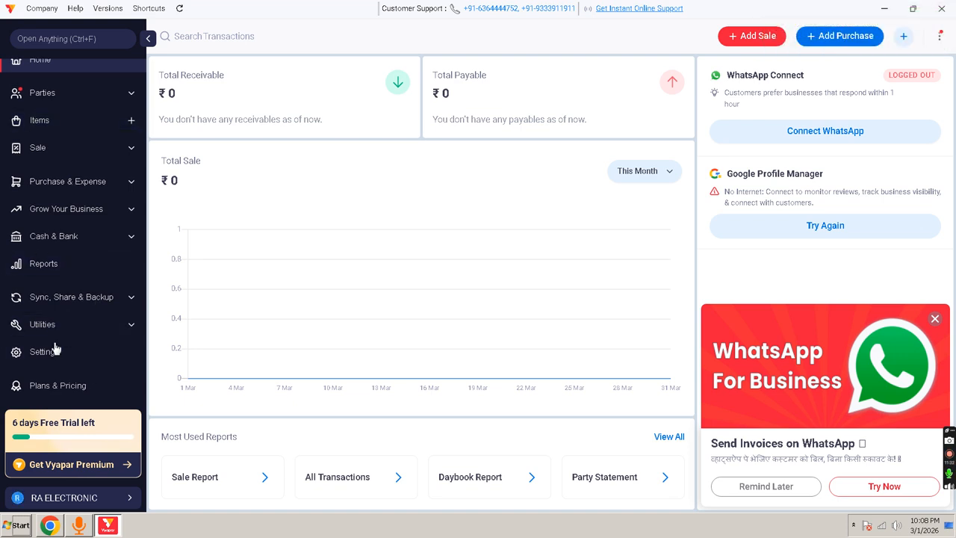
left_click(69, 262)
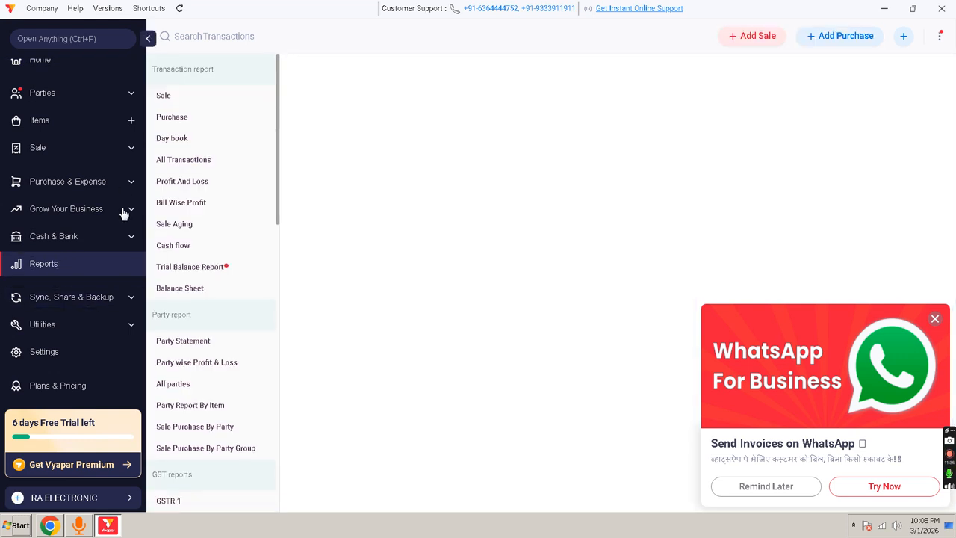
scroll(192, 455, "down", 1)
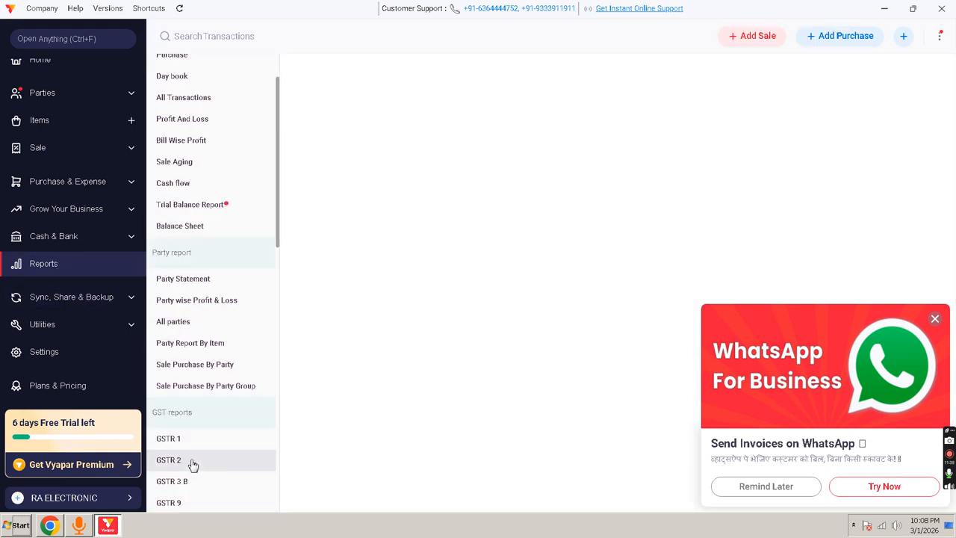
scroll(205, 416, "up", 1)
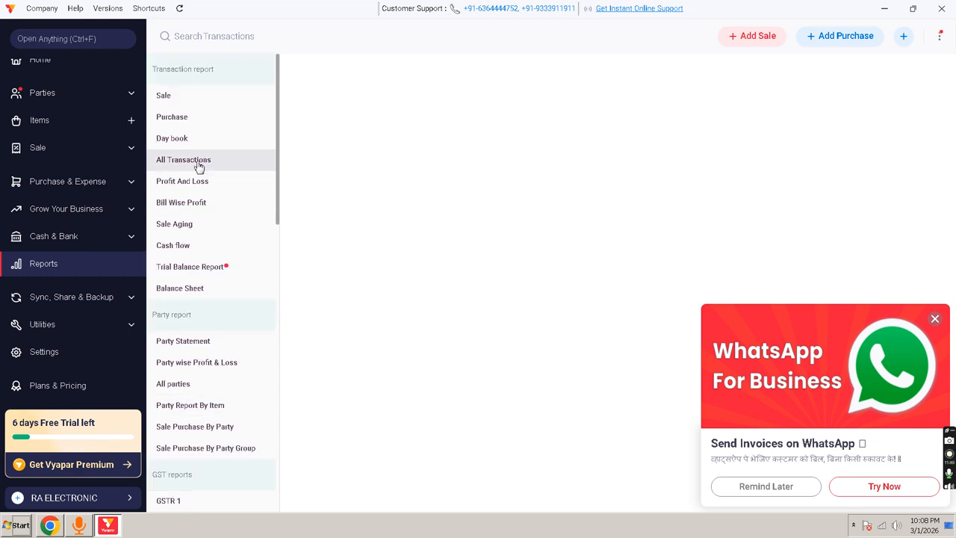
scroll(211, 418, "down", 5)
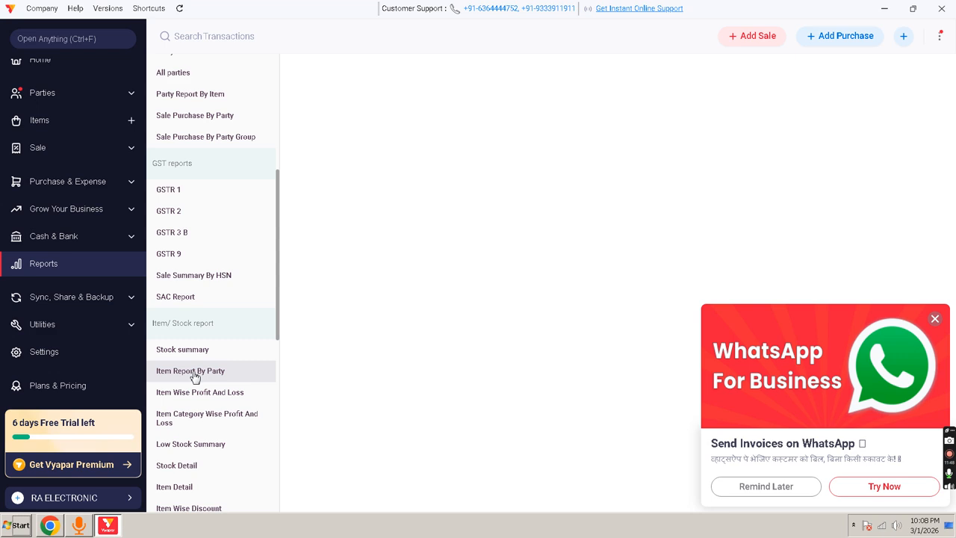
left_click(180, 486)
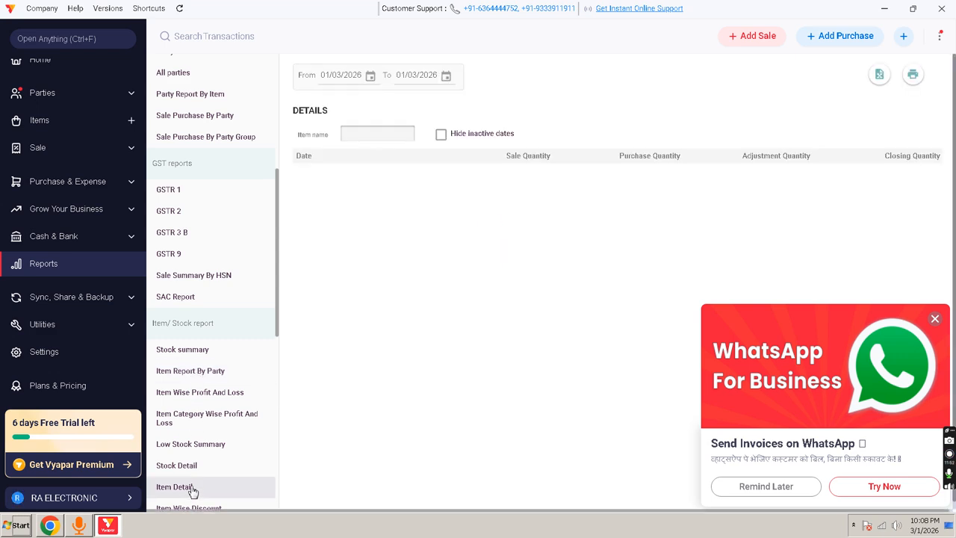
left_click(186, 379)
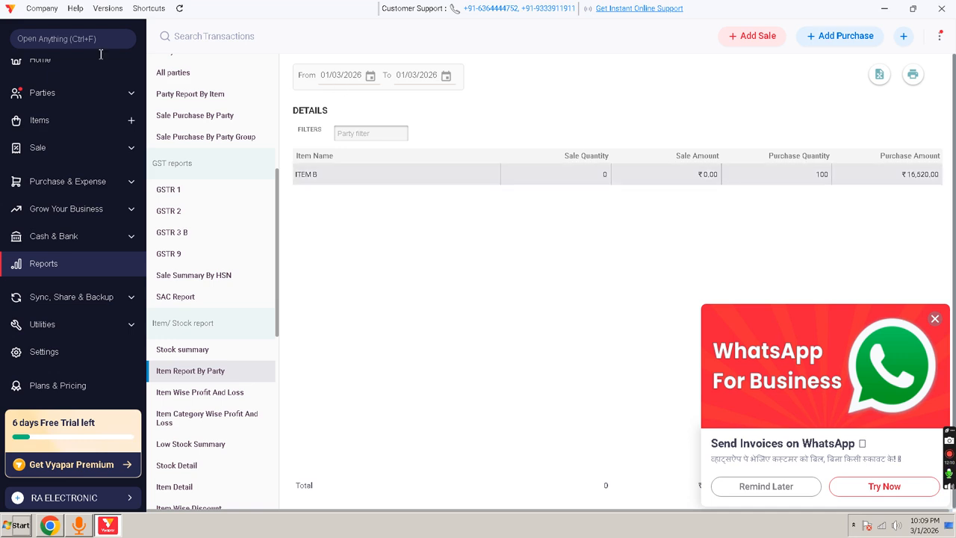
Review ABC PVT LTD under Parties, close the WhatsApp for Business popup, and return Home
scroll(71, 138, "up", 1)
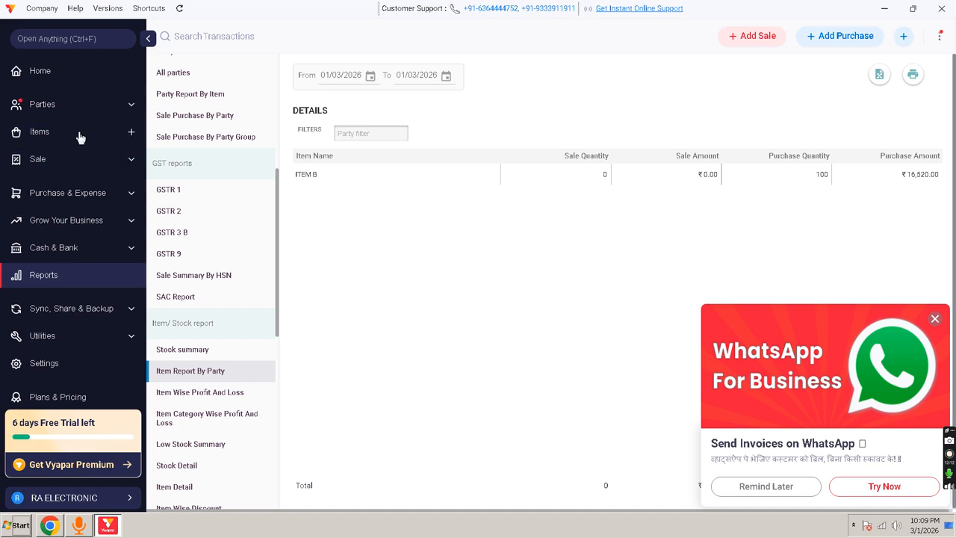
left_click(89, 112)
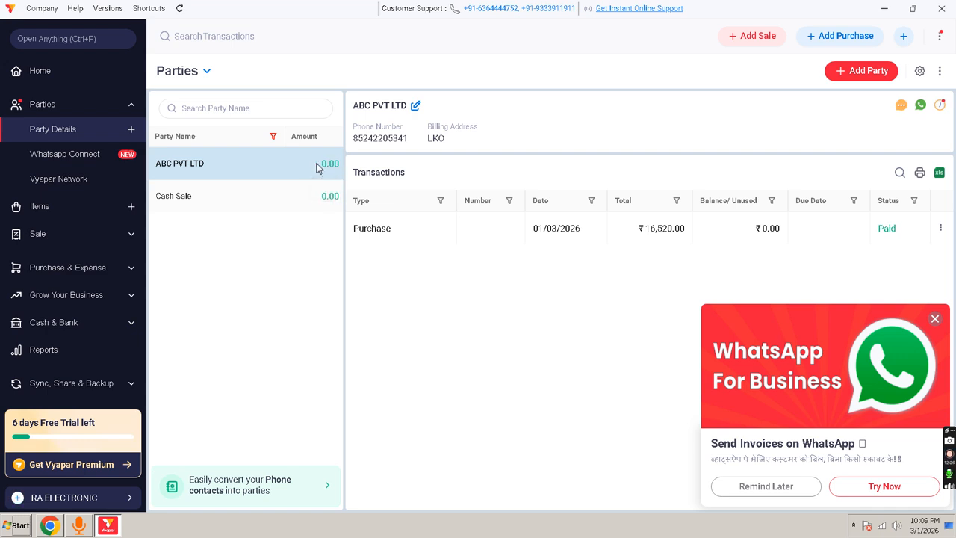
left_click(934, 319)
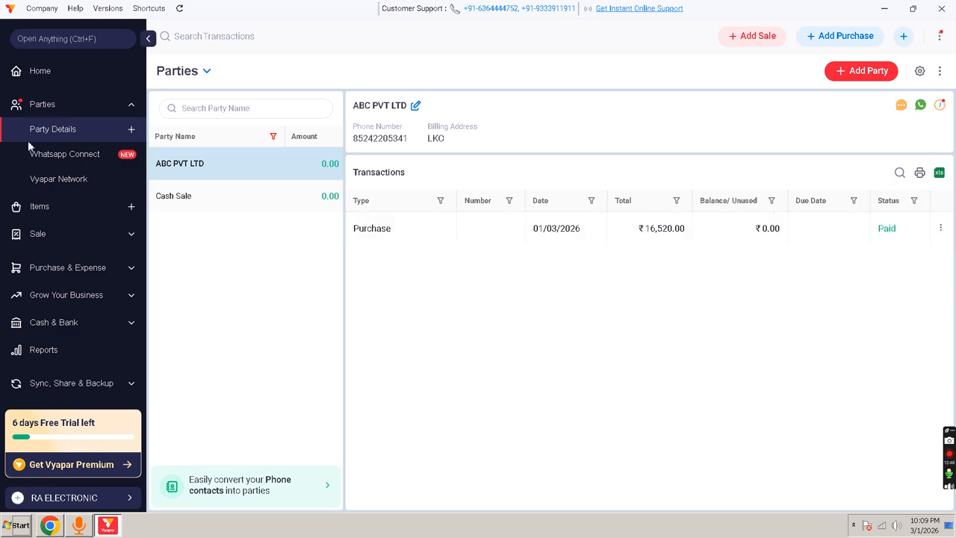
left_click(57, 83)
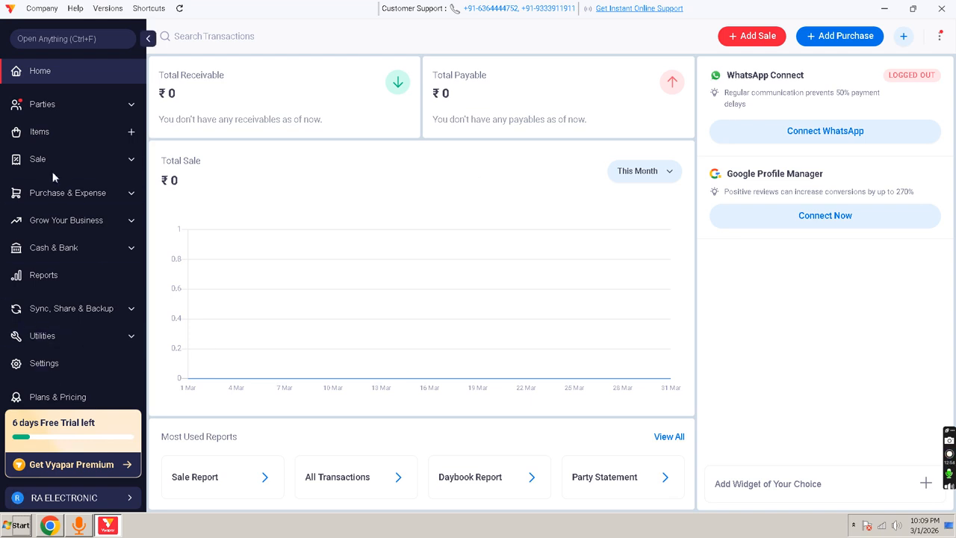
Select ITEM B on the Items page to see stock 100 worth ₹14,000.00
left_click(54, 139)
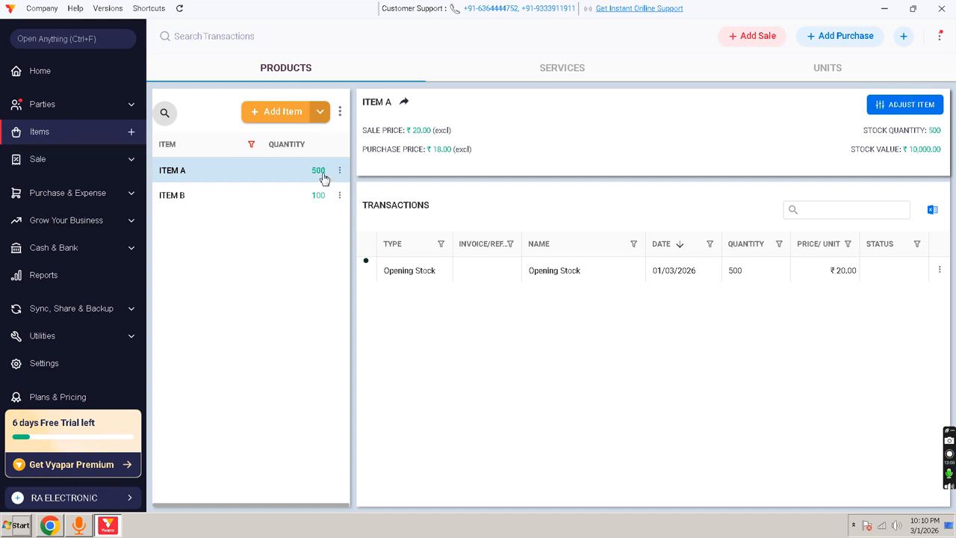
left_click(264, 203)
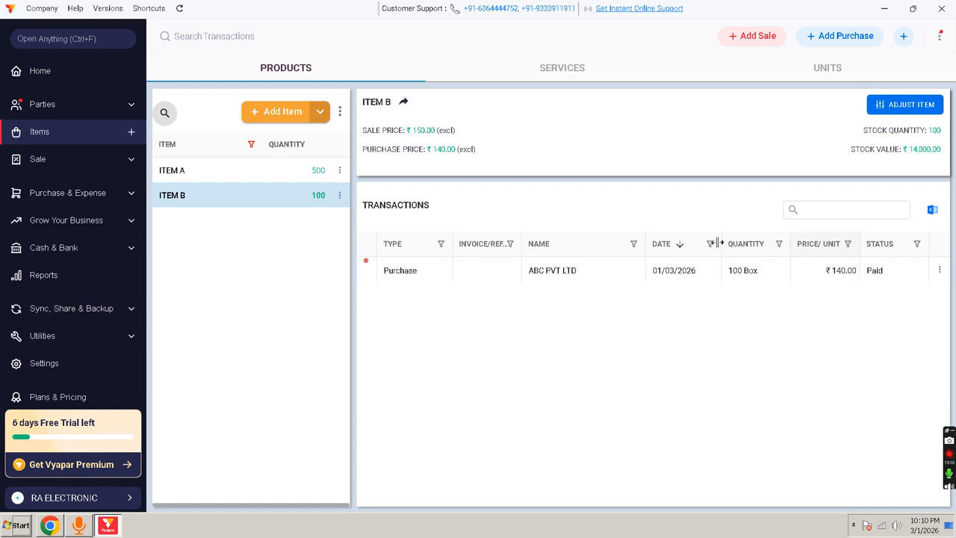
Start a new Sale #1 invoice from the sale invoices list
left_click(57, 165)
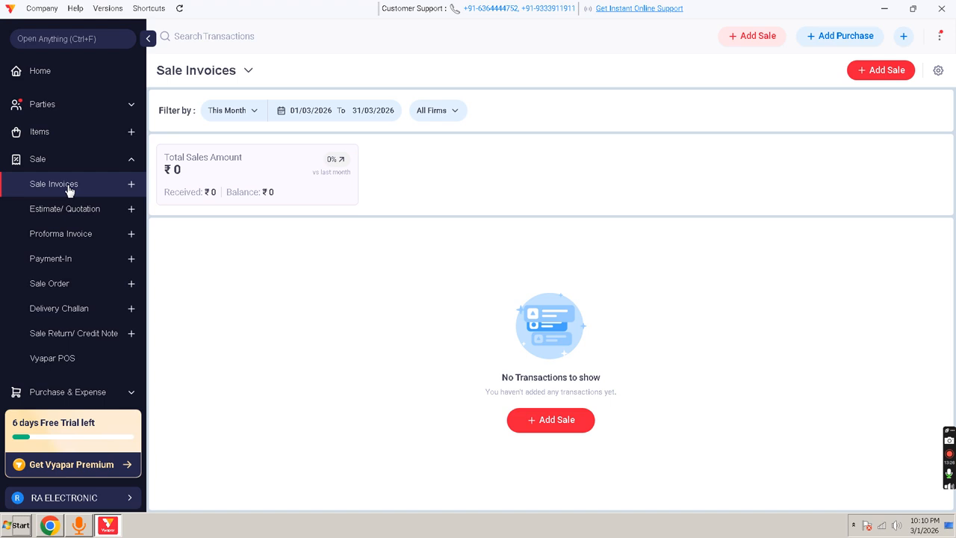
left_click(68, 189)
left_click(890, 77)
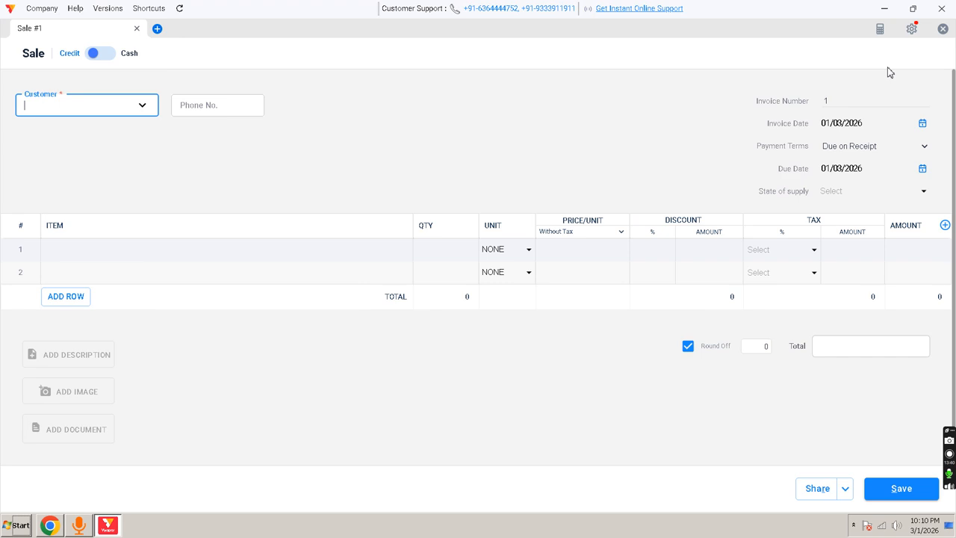
Open the customer party dropdown on the Sale #1 form
left_click(84, 104)
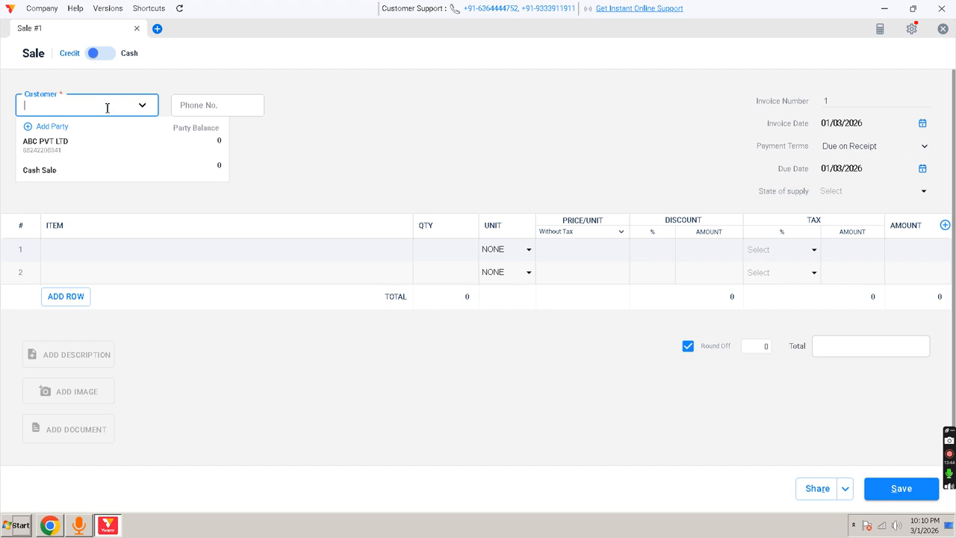
left_click(192, 85)
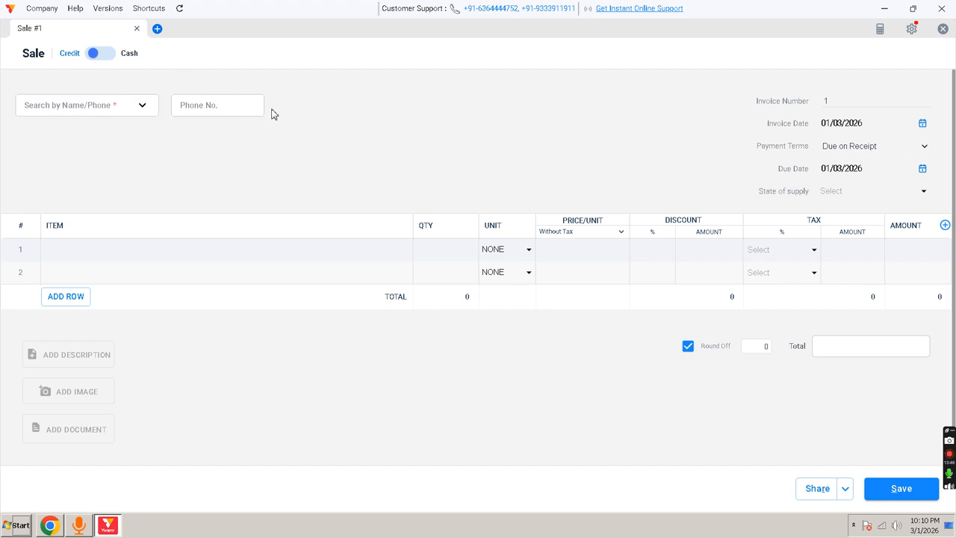
left_click(127, 107)
left_click(394, 134)
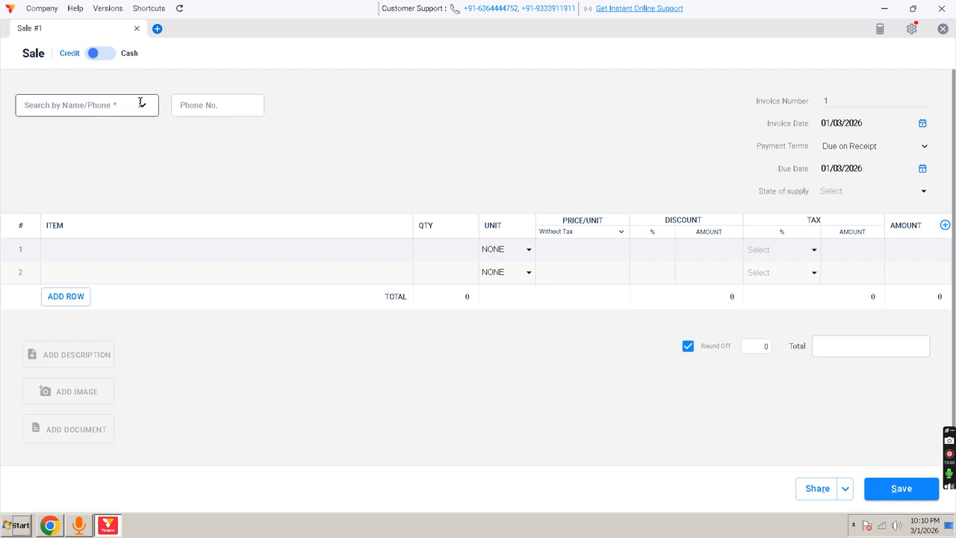
left_click(102, 104)
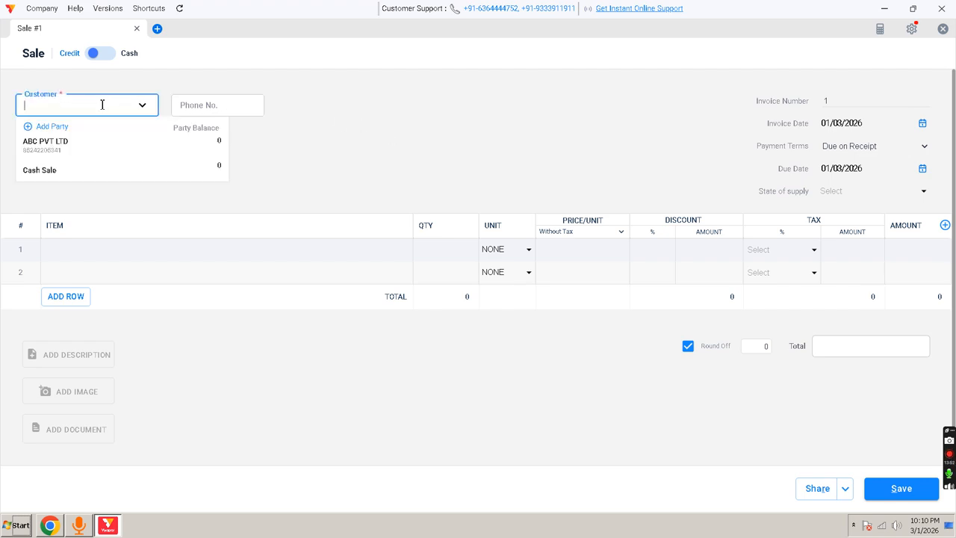
Add a new party named MOHANN TRADERS and enter its phone number
left_click(47, 128)
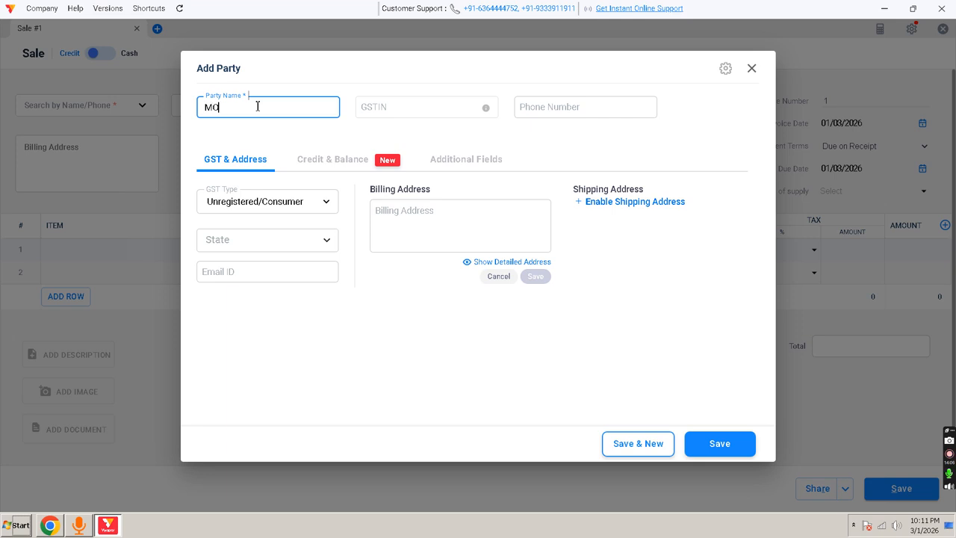
type("MOHANN TRADER")
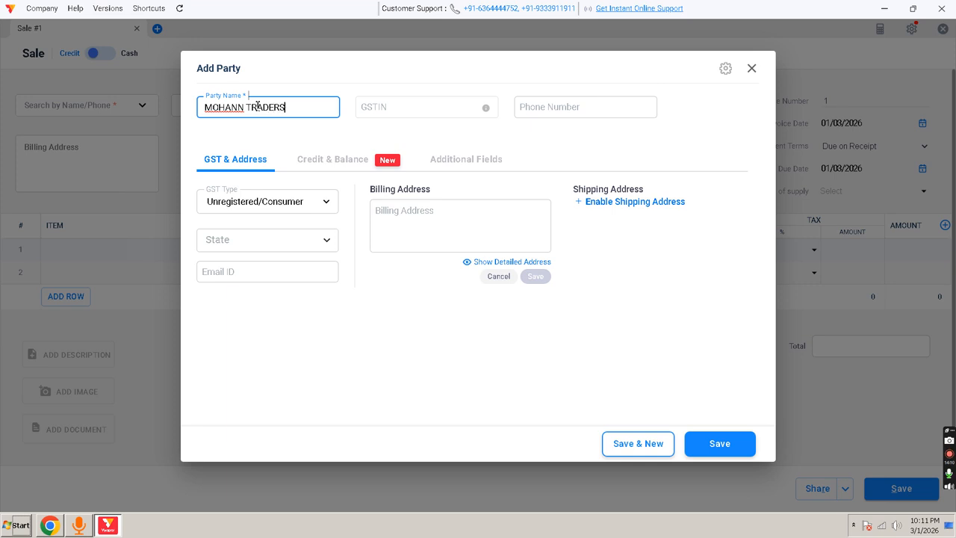
type("S")
left_click(388, 105)
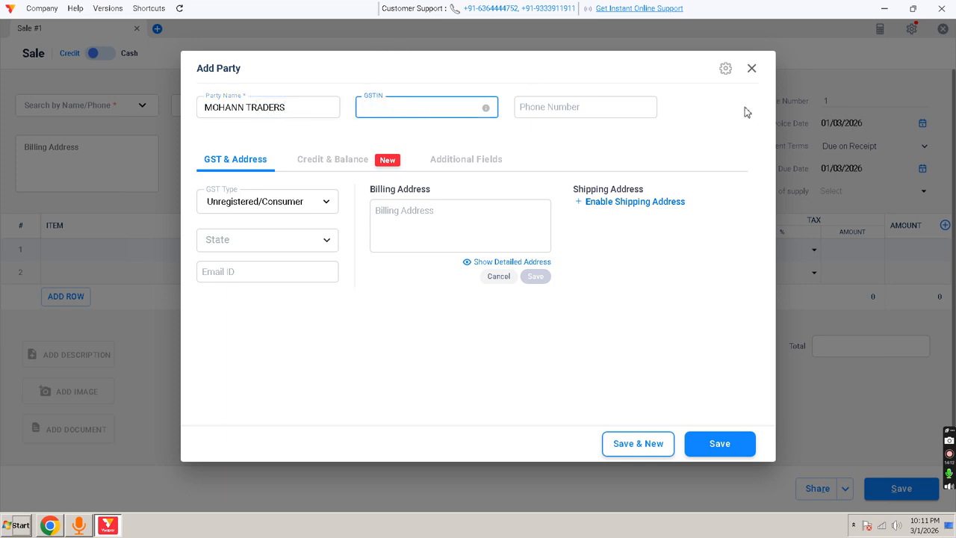
left_click(632, 114)
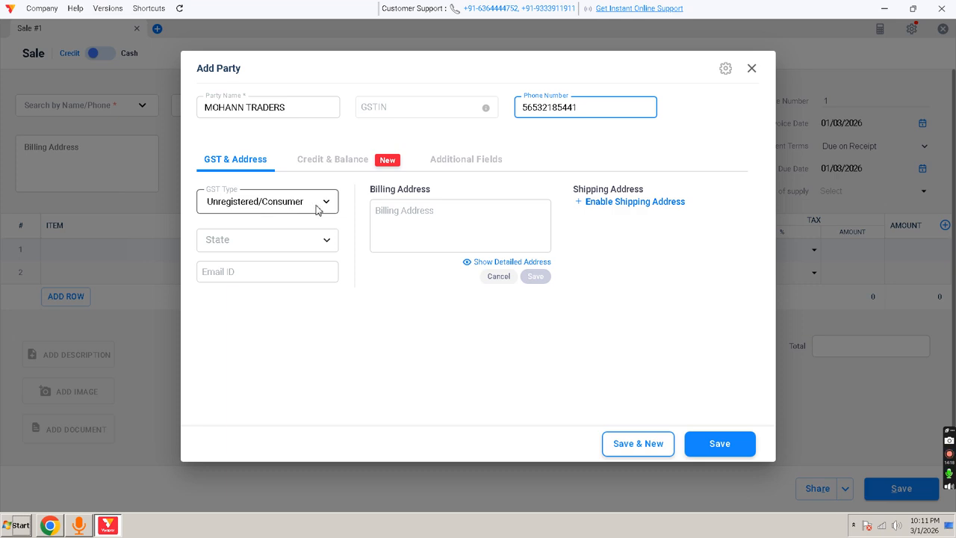
Set the party's state to Uttar Pradesh, enter its billing address, and save it
left_click(280, 239)
type("UTT")
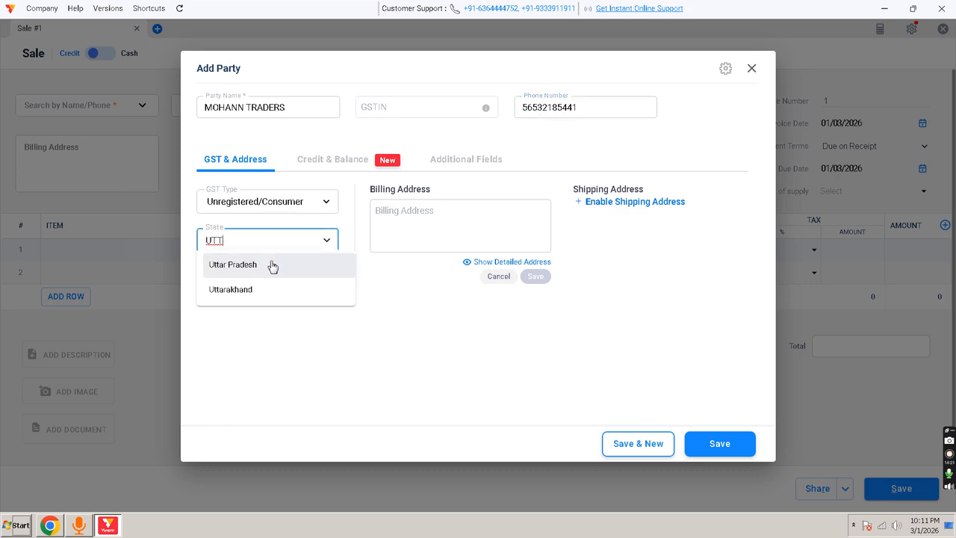
left_click(270, 265)
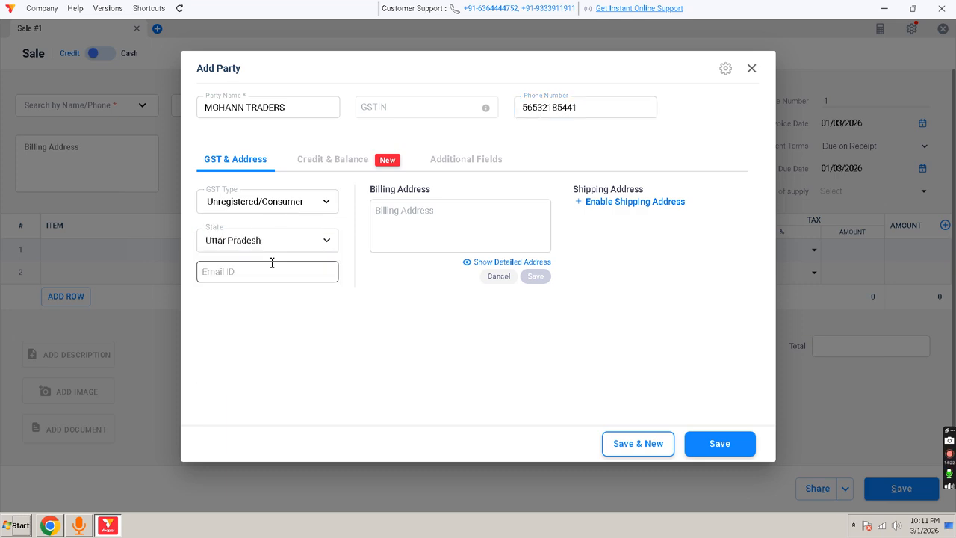
left_click(431, 224)
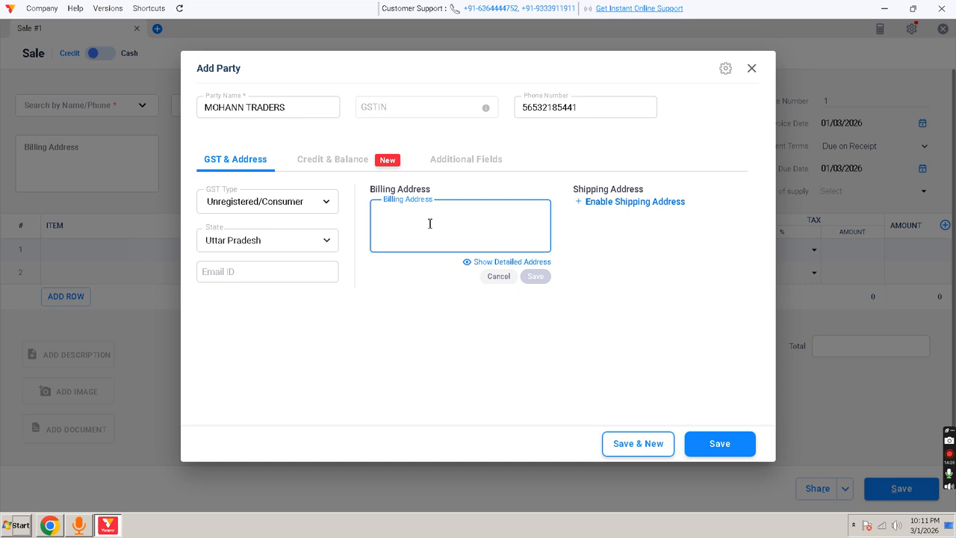
type("MK ROAD")
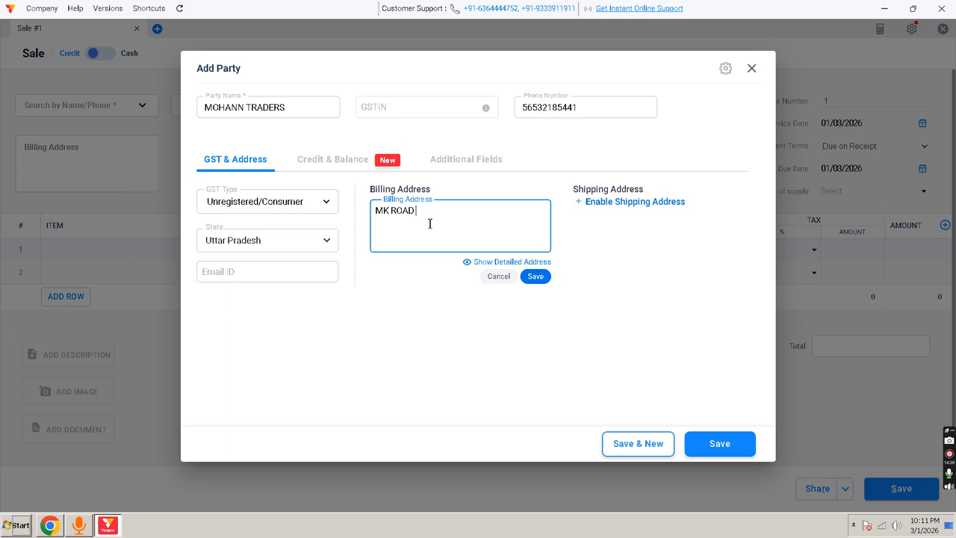
type("ASAM")
left_click(722, 445)
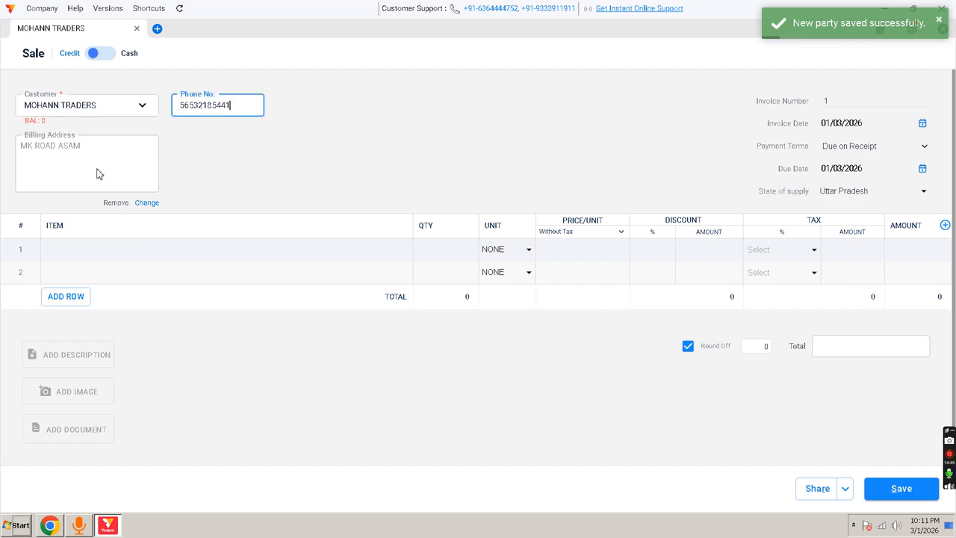
Add ITEM B to row 1 as 50 boxes at a unit price of 150
left_click(78, 245)
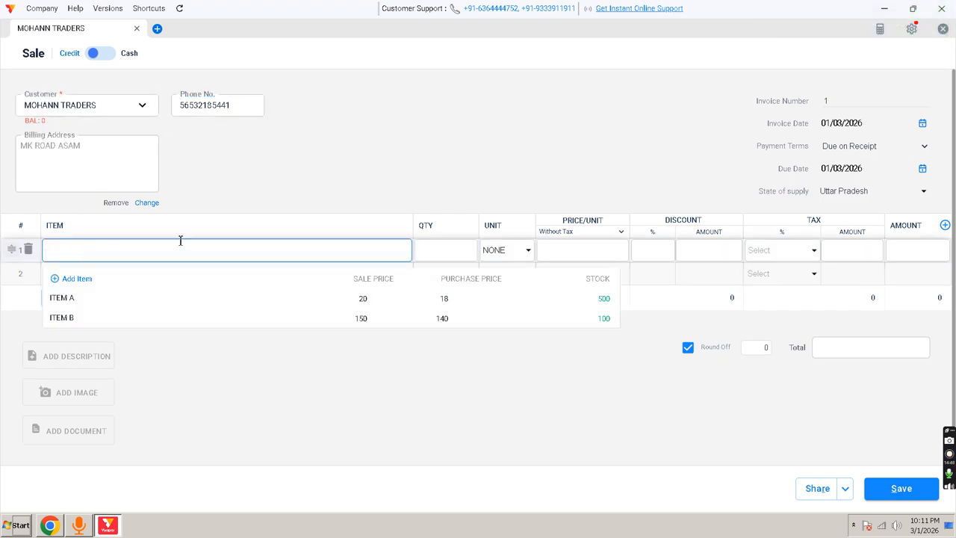
left_click(267, 193)
left_click(97, 249)
type("B")
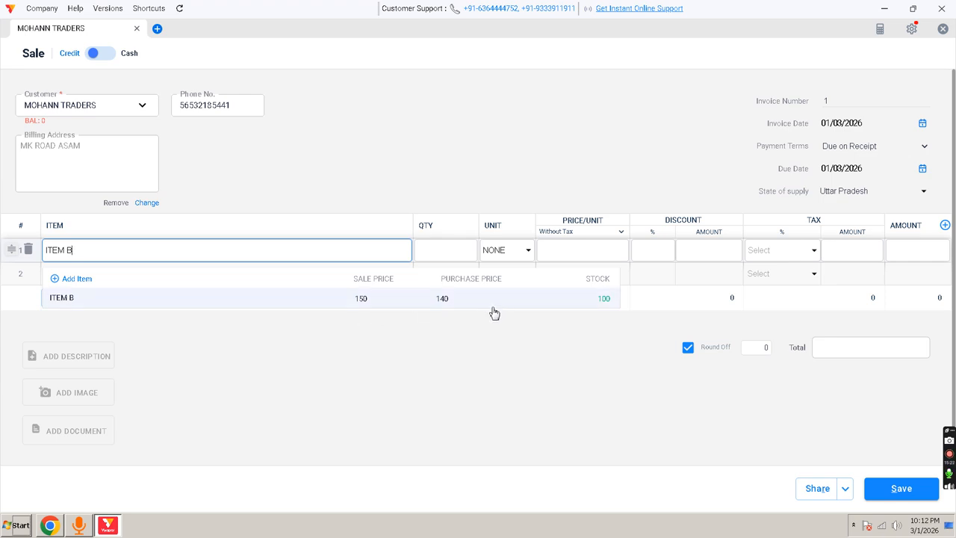
left_click(172, 299)
key("Tab")
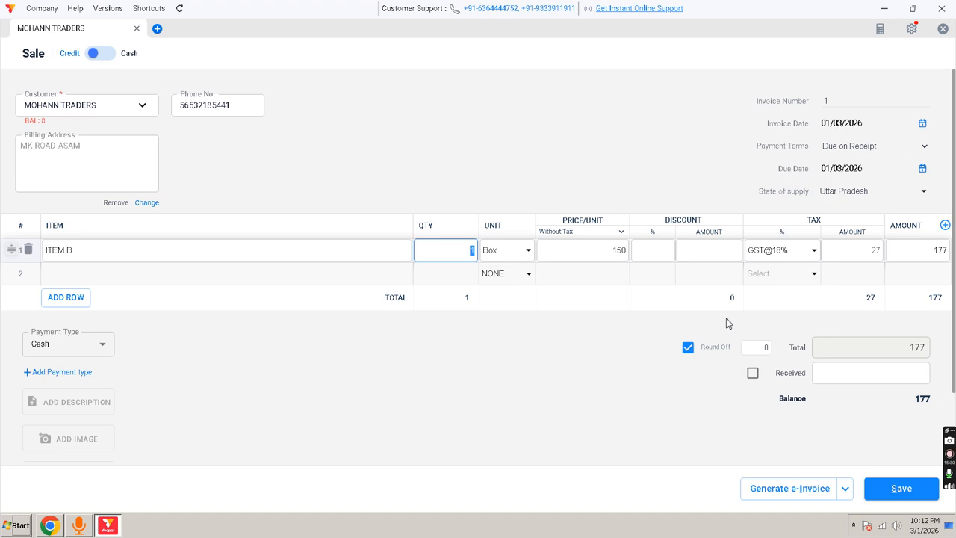
type("50")
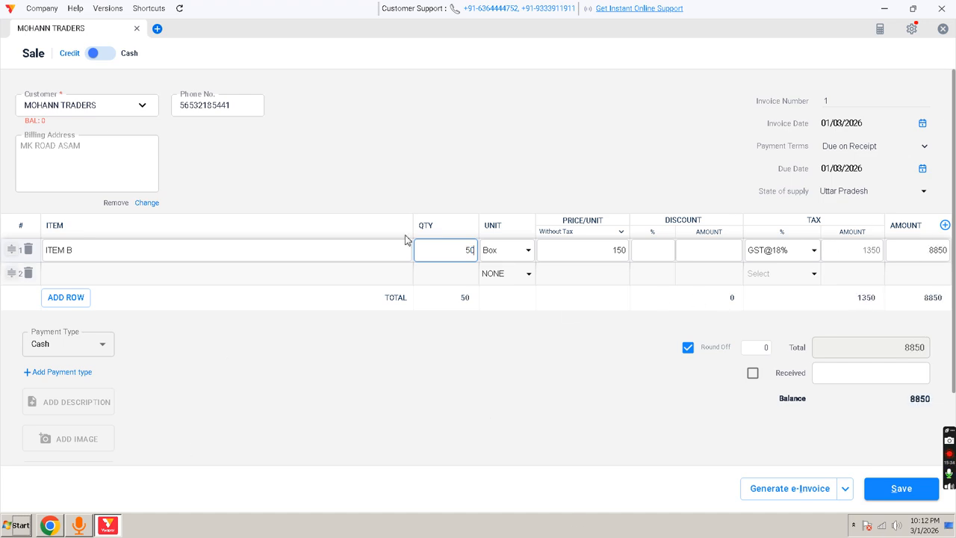
left_click(613, 250)
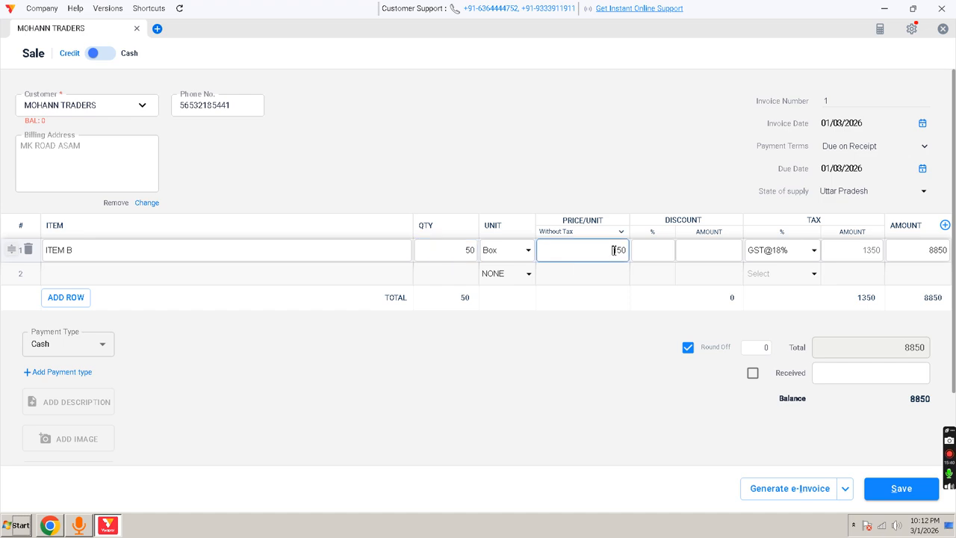
double_click(620, 250)
Keep Cash as the payment type and save the ₹8,850 sale invoice
left_click(103, 348)
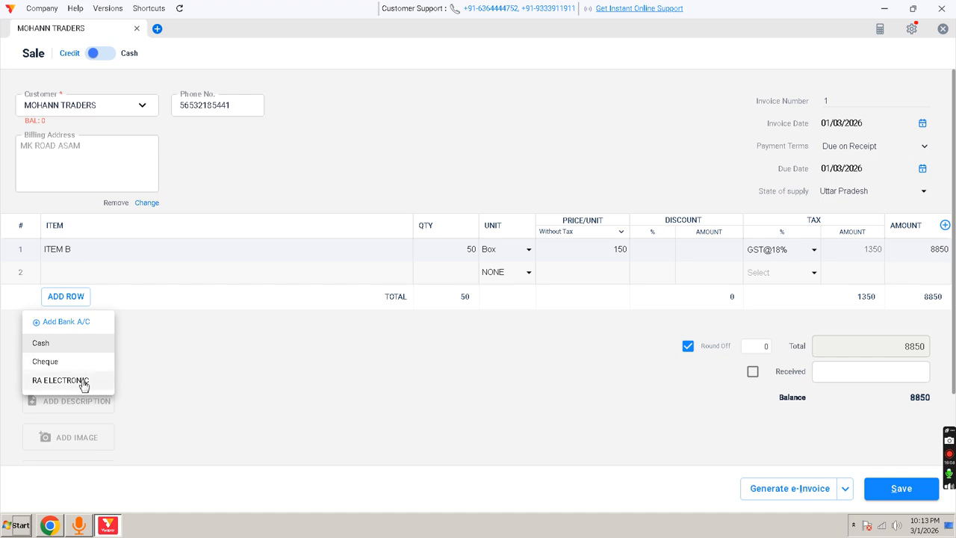
left_click(68, 344)
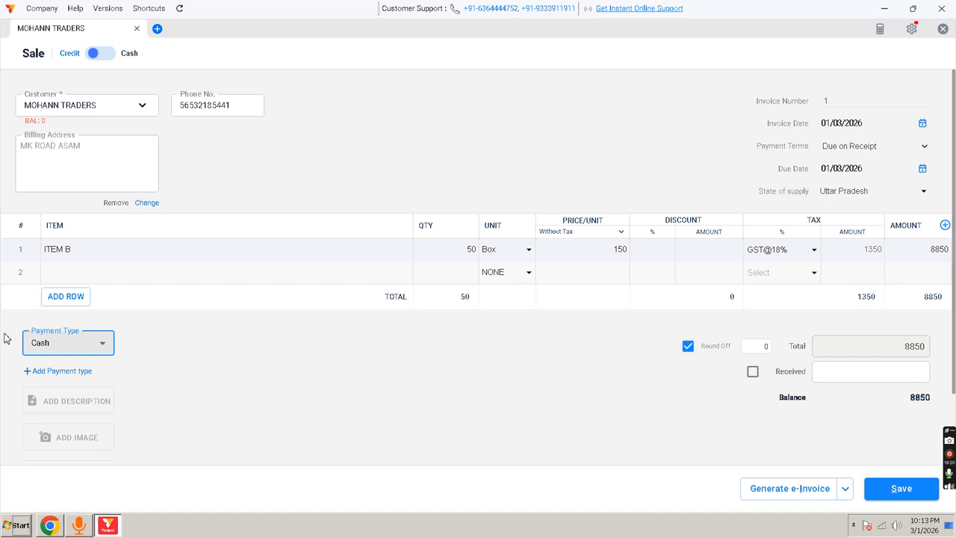
left_click(863, 375)
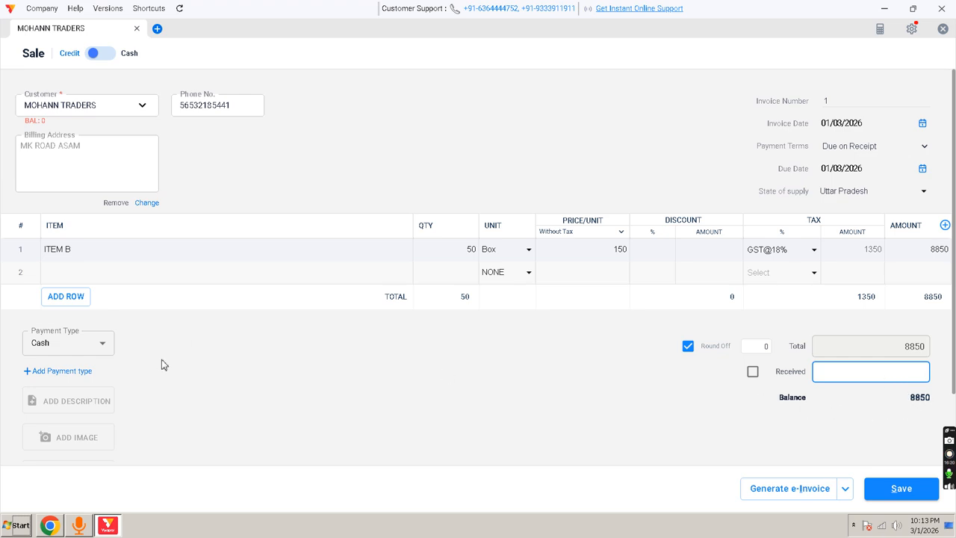
left_click(900, 489)
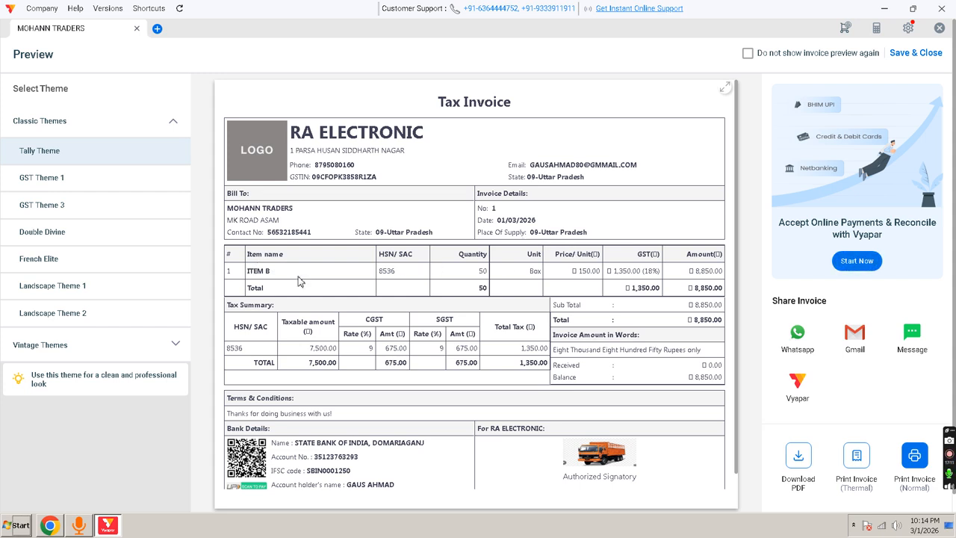
left_click_drag(226, 270, 391, 273)
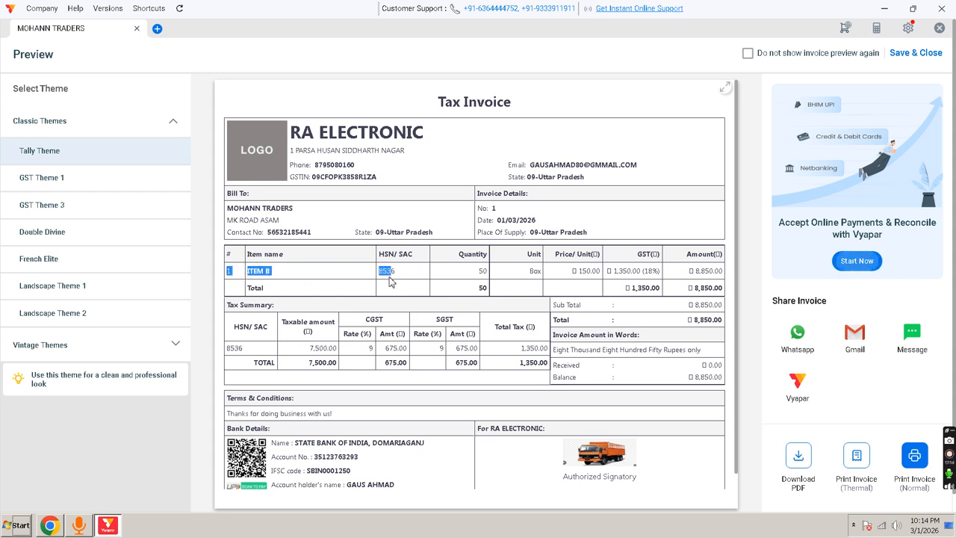
left_click(288, 274)
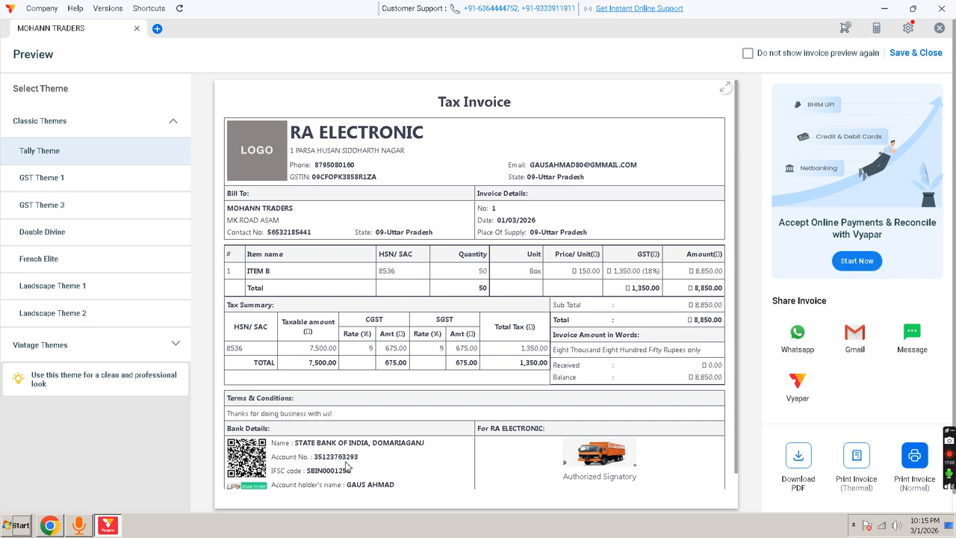
scroll(388, 476, "down", 1)
scroll(337, 443, "up", 1)
scroll(661, 197, "down", 1)
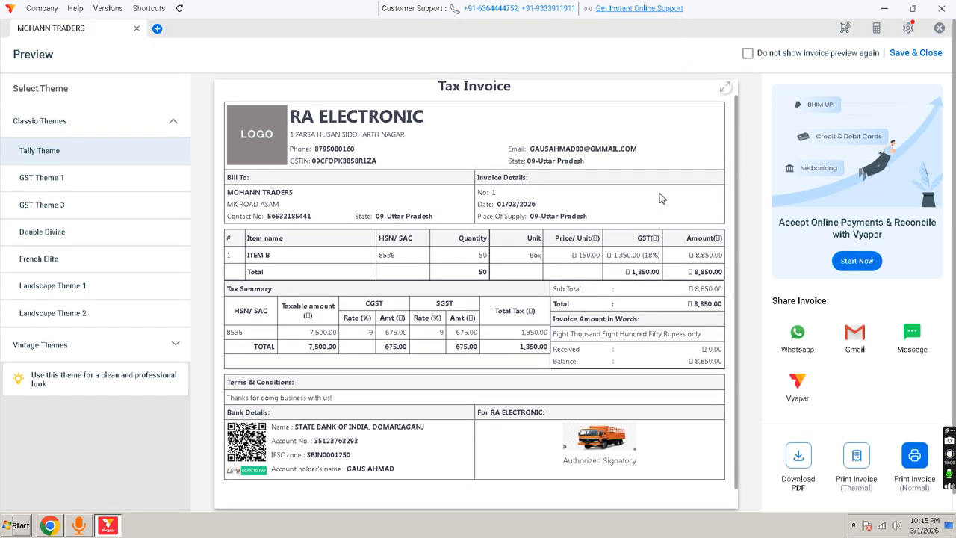
scroll(705, 398, "down", 1)
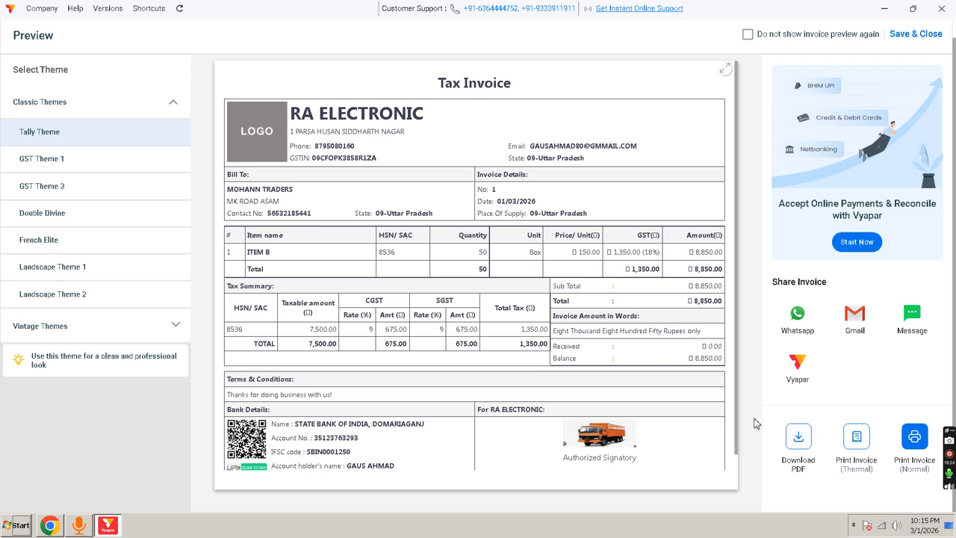
scroll(105, 150, "up", 1)
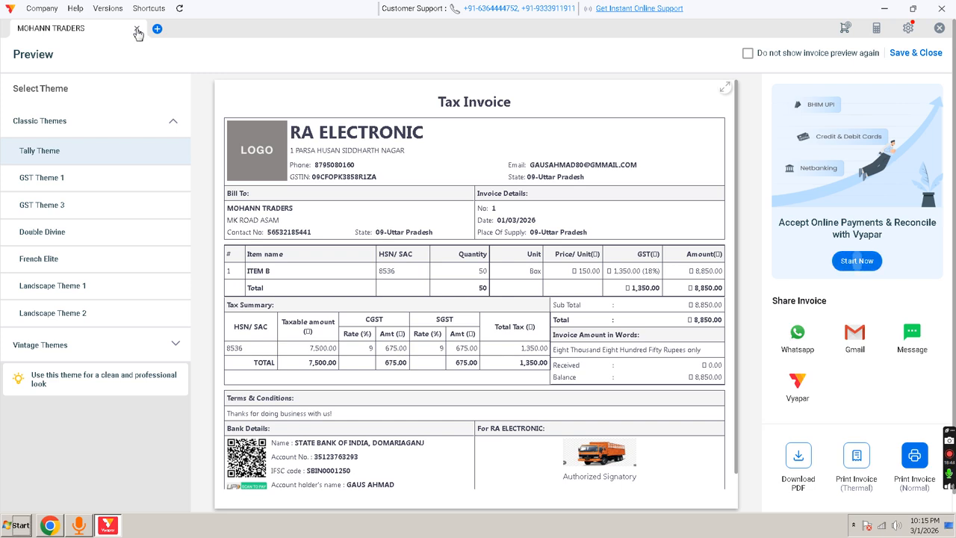
Close the MOHANN TRADERS invoice preview and start a date range on 1 March 2026
left_click(137, 30)
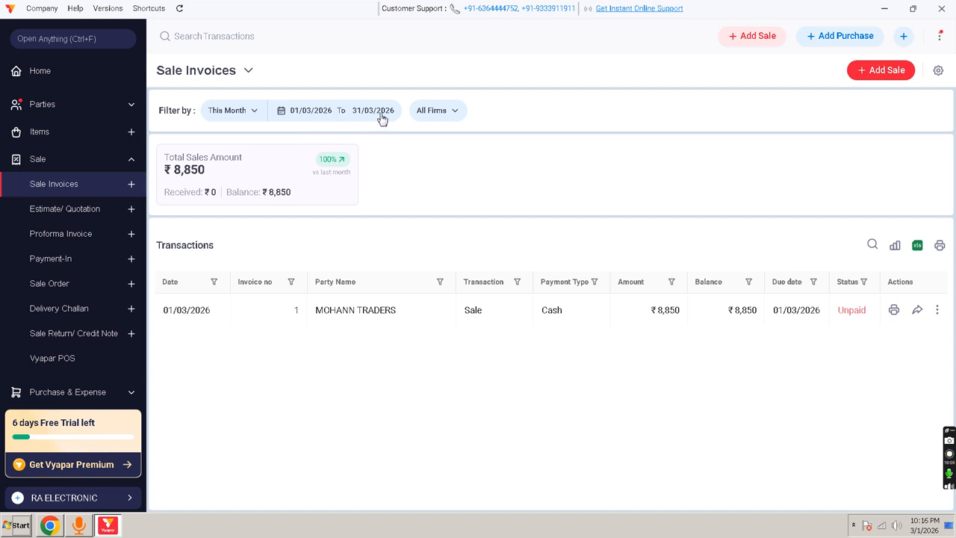
left_click(319, 117)
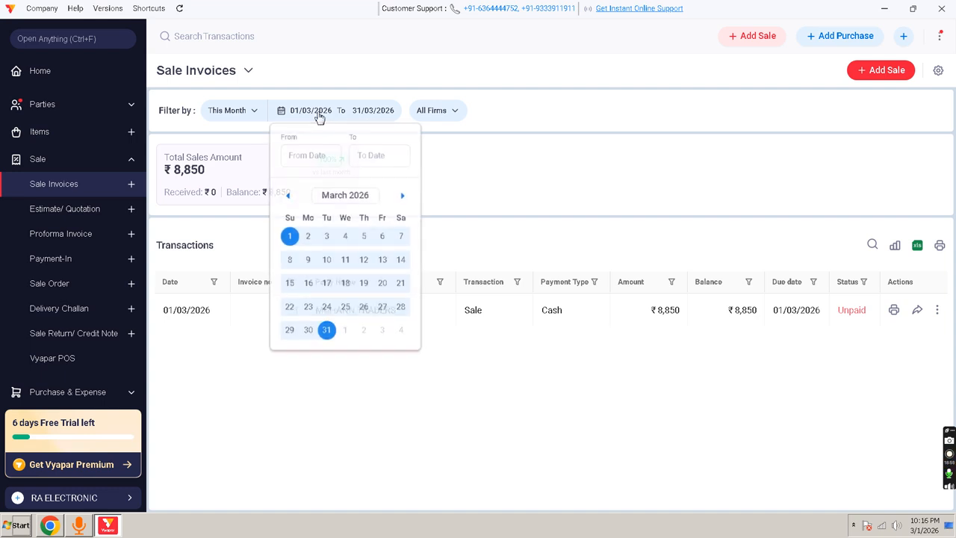
left_click(291, 237)
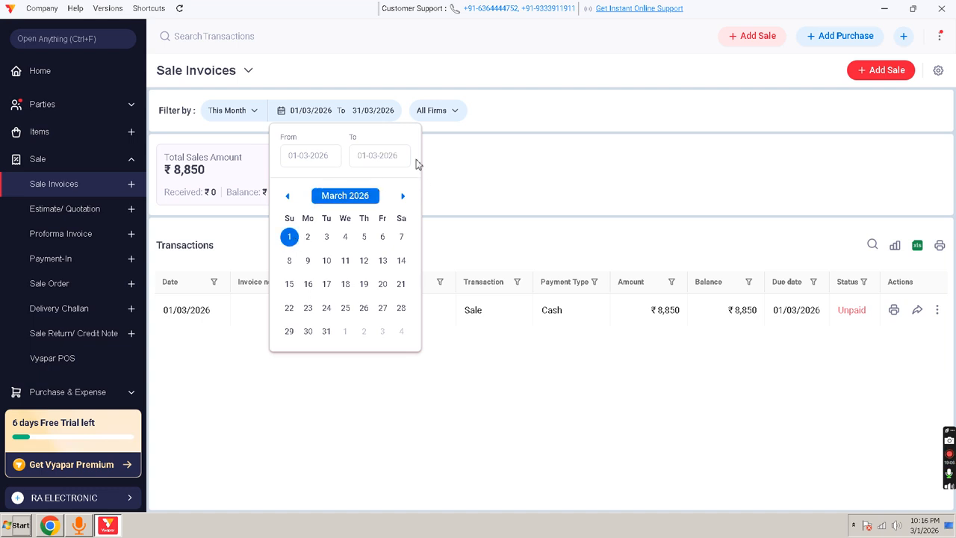
End the date range on 01/03/2026 so only that day's sale shows
left_click(461, 163)
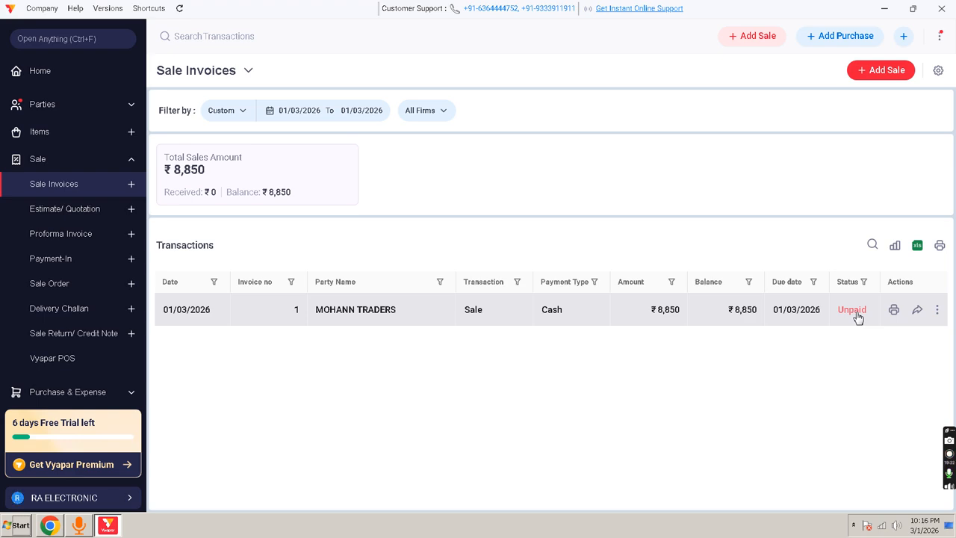
Start a new Payment-In and select MOHANN TRADERS as the paying party
left_click(87, 266)
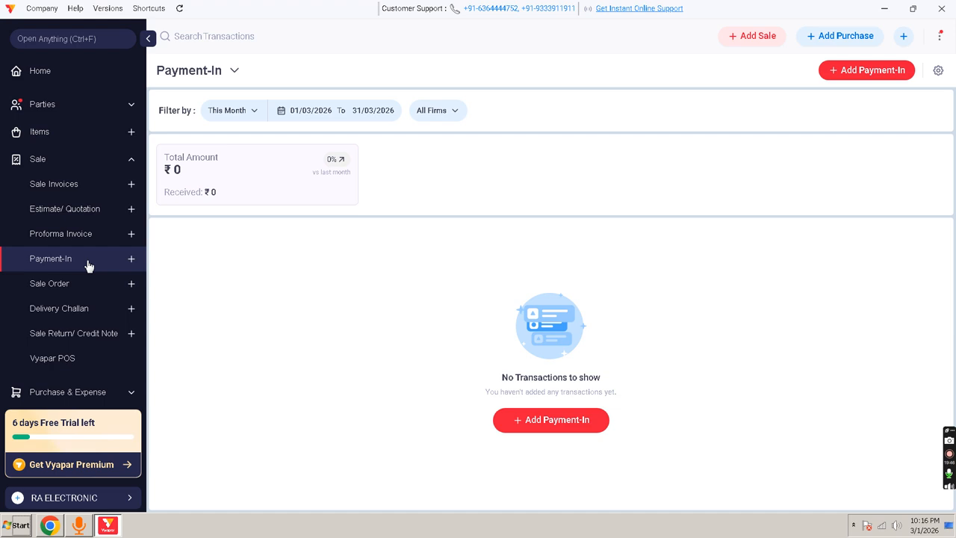
left_click(571, 425)
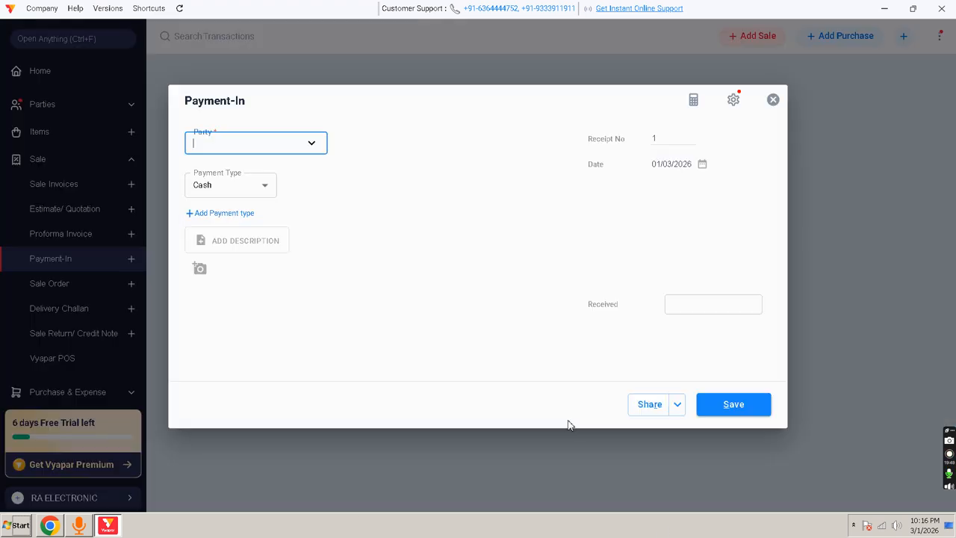
left_click(266, 143)
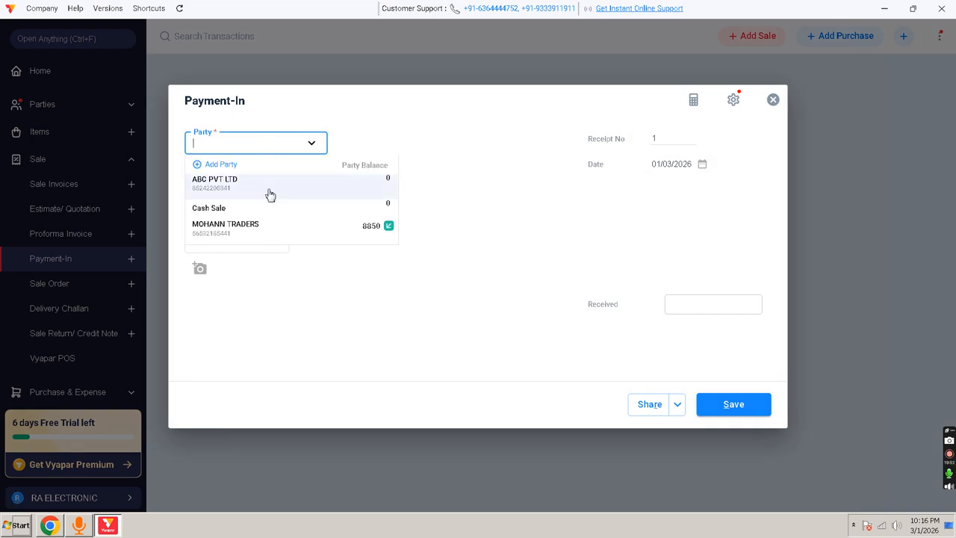
left_click(267, 227)
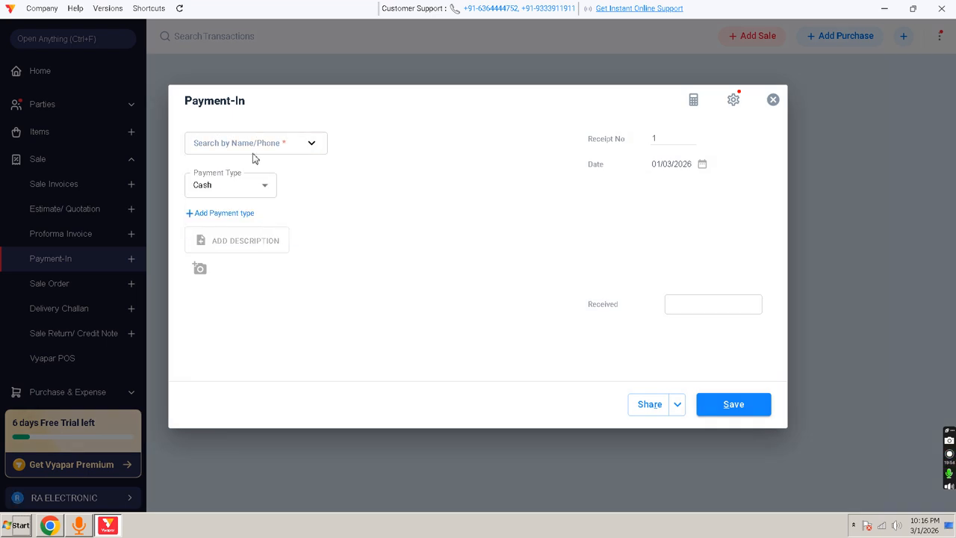
left_click(278, 149)
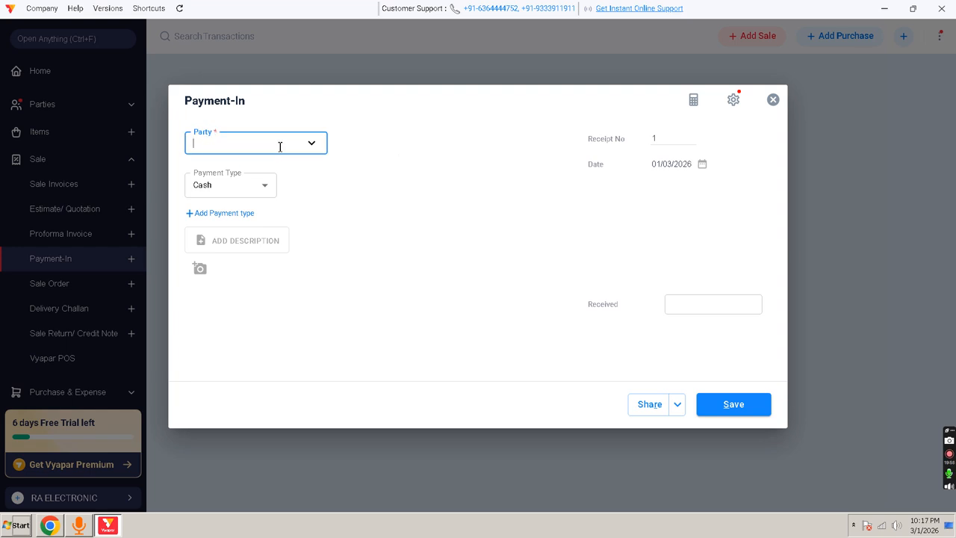
type("MO")
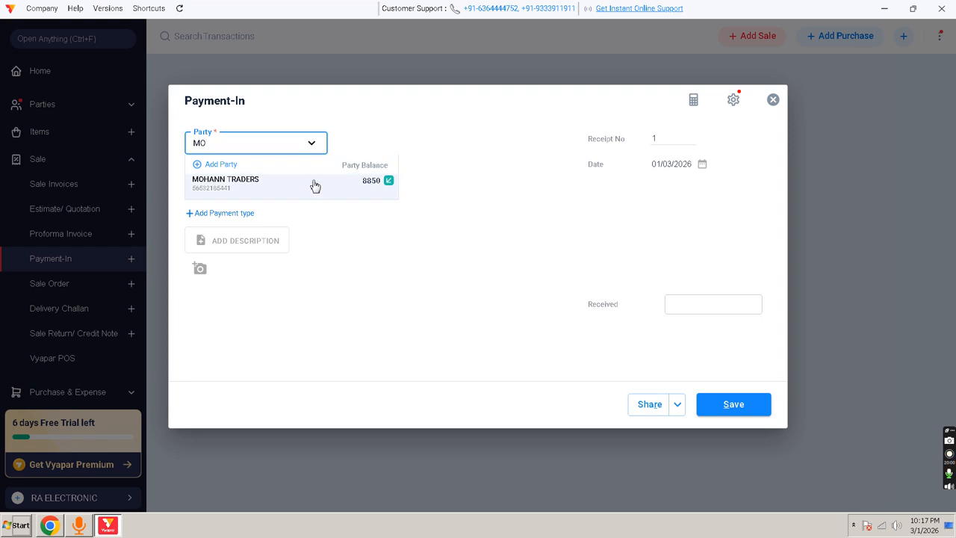
left_click(261, 183)
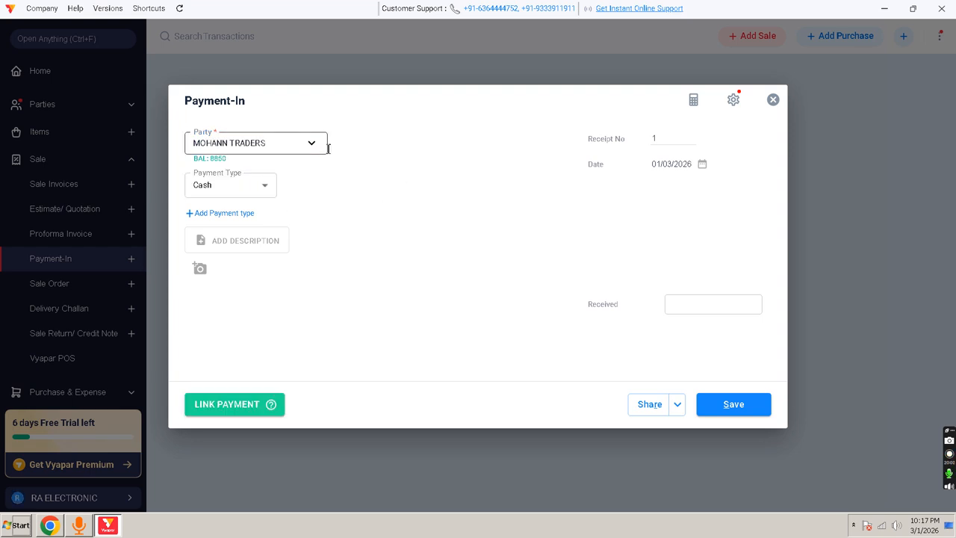
Keep Cash as the payment type and enter 8850 as the amount received
left_click(259, 192)
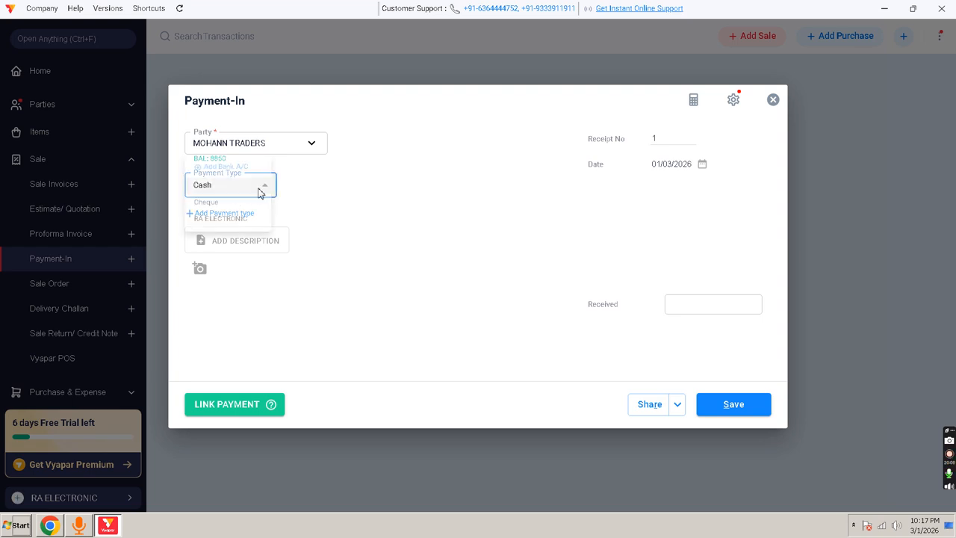
left_click(241, 191)
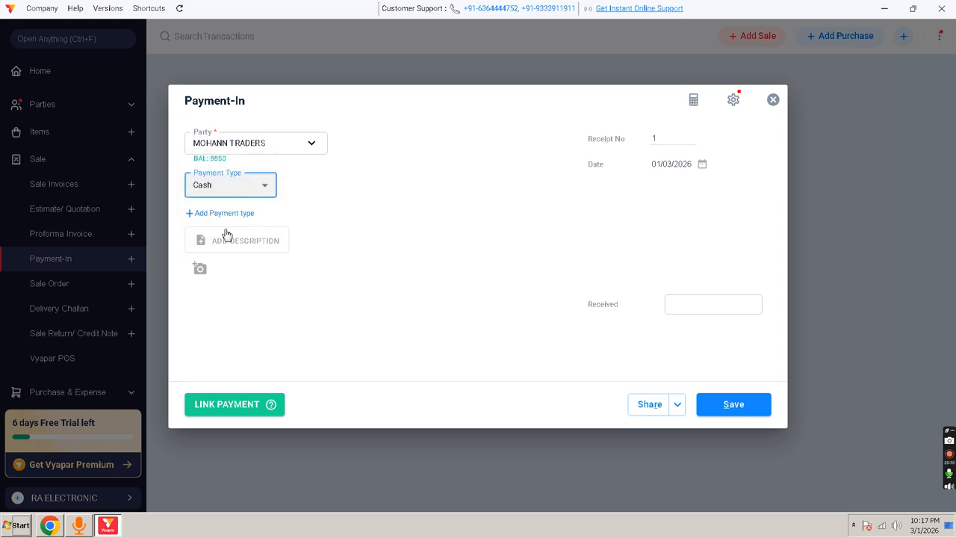
left_click(690, 305)
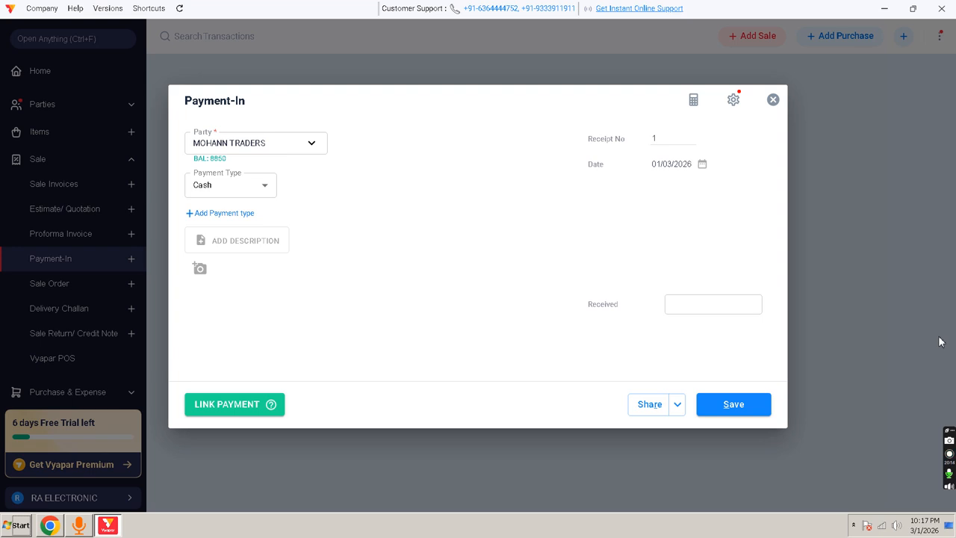
type("8850")
left_click(236, 218)
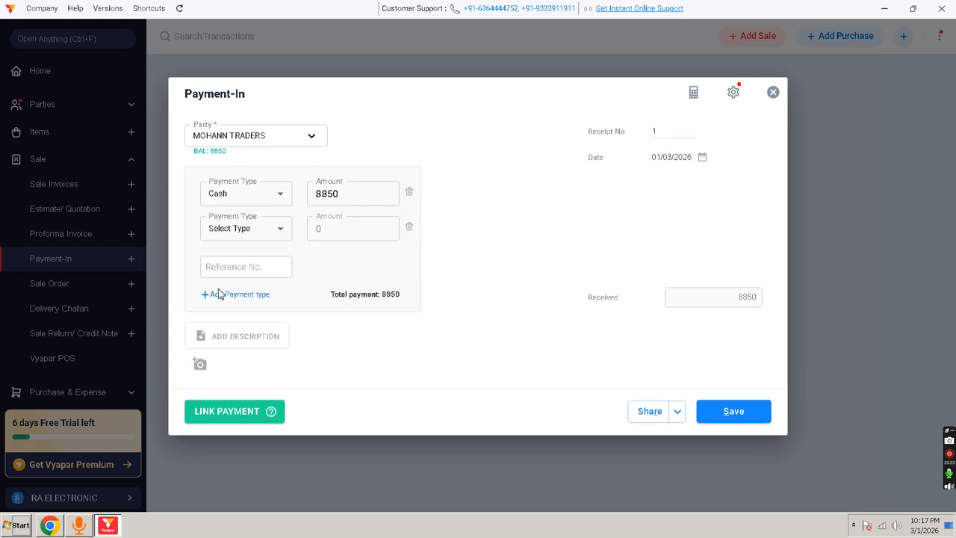
Save the ₹8,850 payment receipt and go to the Parties page
left_click(730, 416)
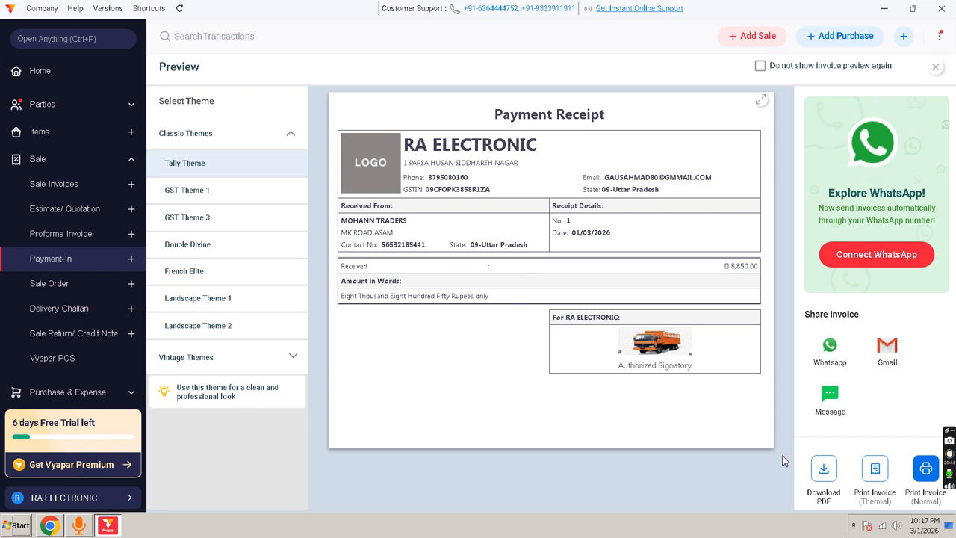
left_click(74, 111)
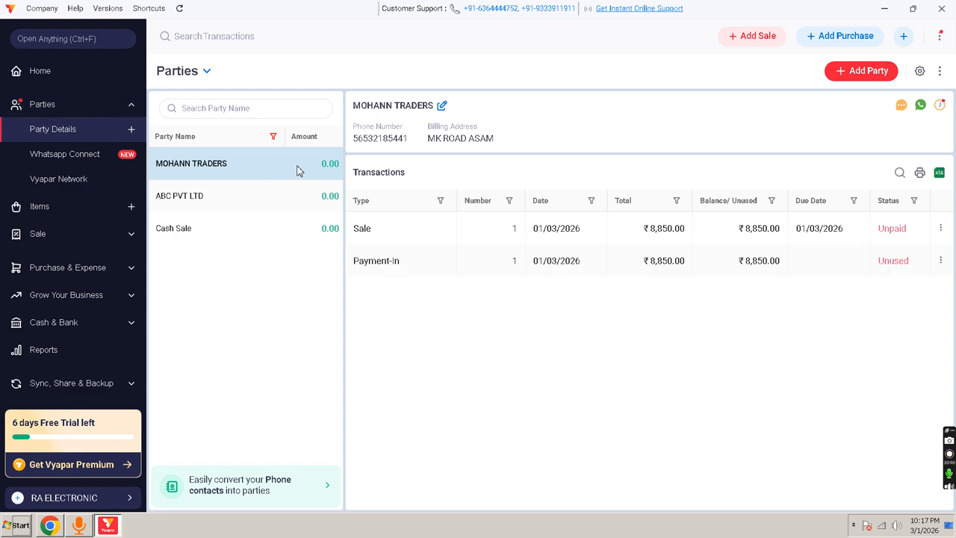
View MOHANN TRADERS' transactions, then open the Items page
left_click(84, 134)
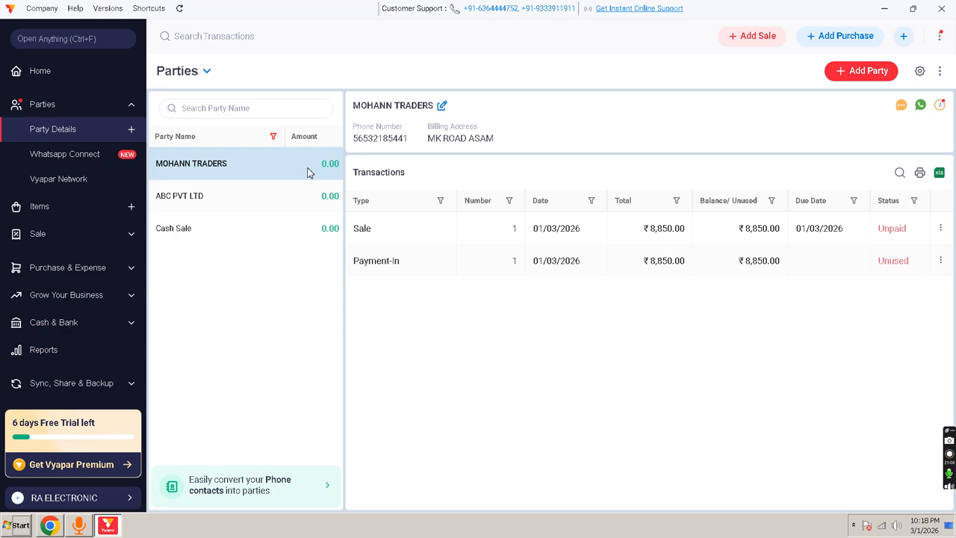
left_click(65, 215)
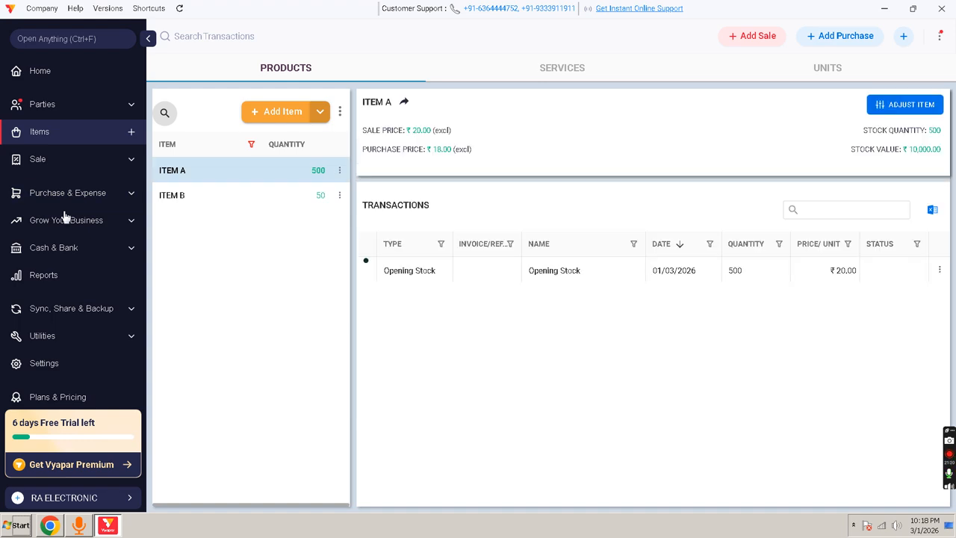
Check ITEM B's transactions, then open the Sale report for 01/03/2026
left_click(263, 203)
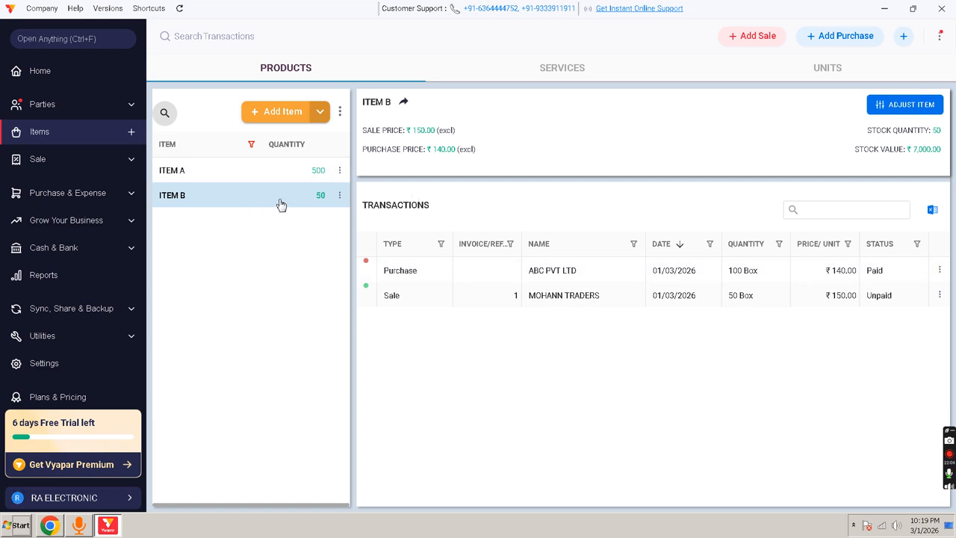
left_click(108, 278)
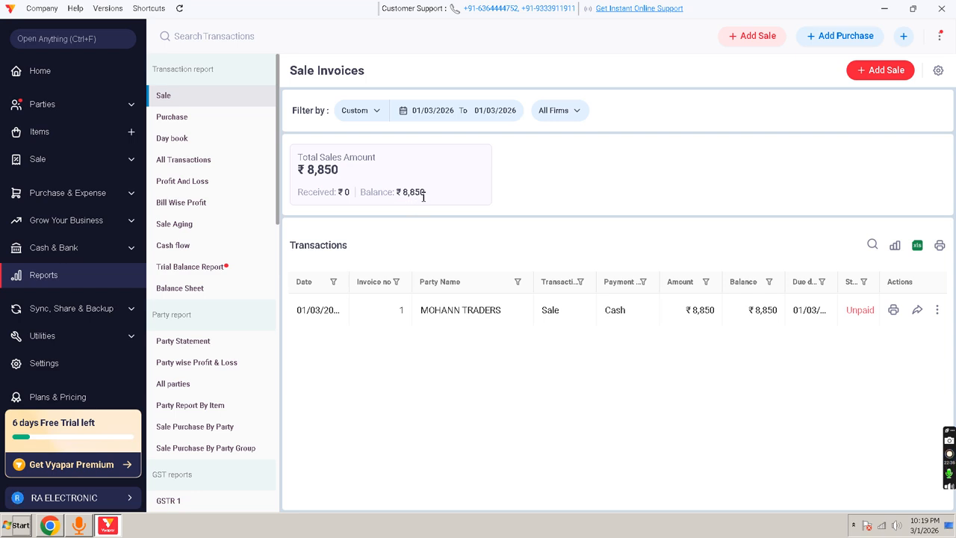
View the Purchase report, dismiss the OCR files tip, and open the Day book
left_click(210, 124)
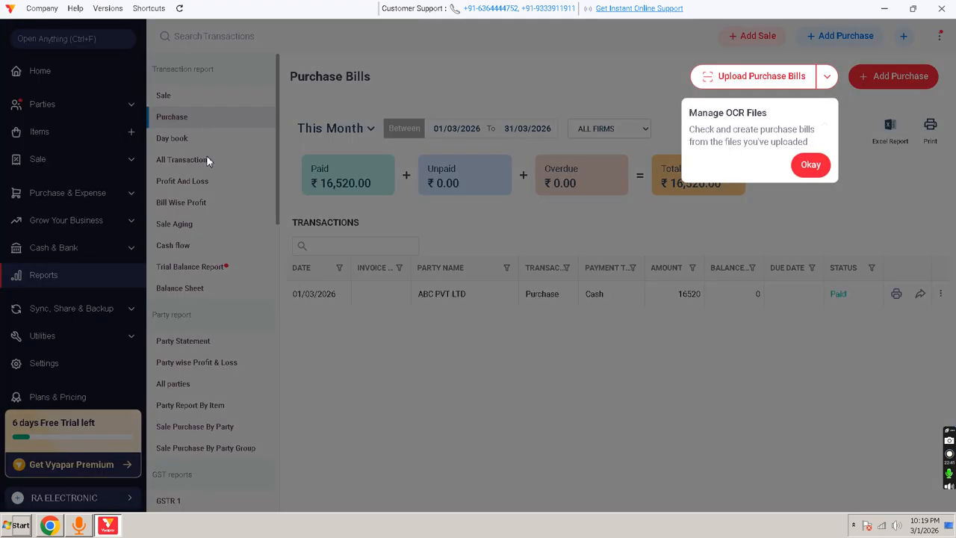
left_click(809, 168)
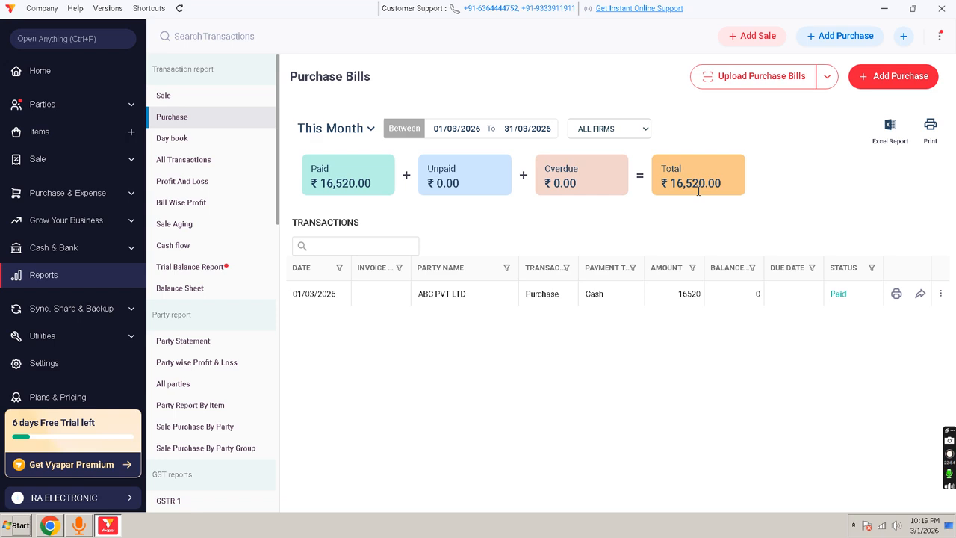
left_click(175, 143)
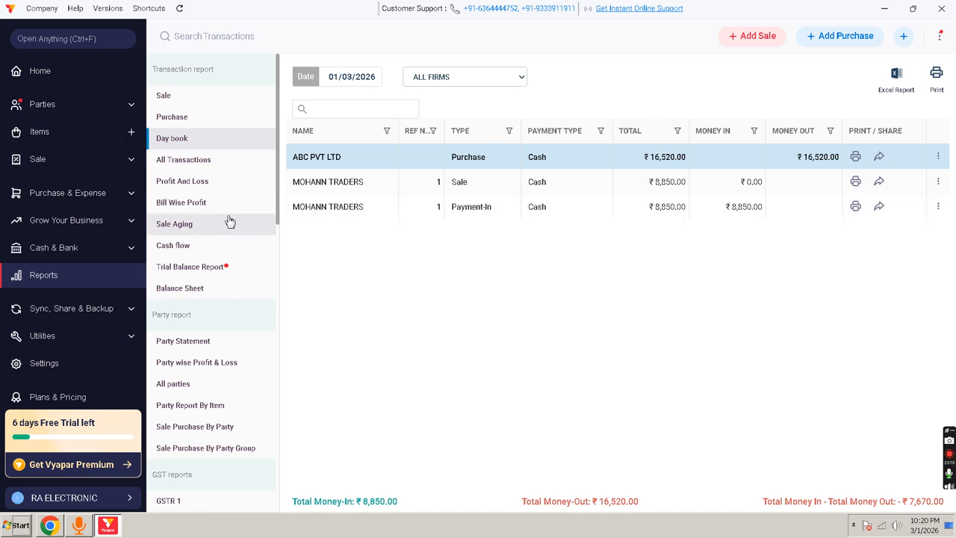
Open the All parties report under Party report
left_click(200, 385)
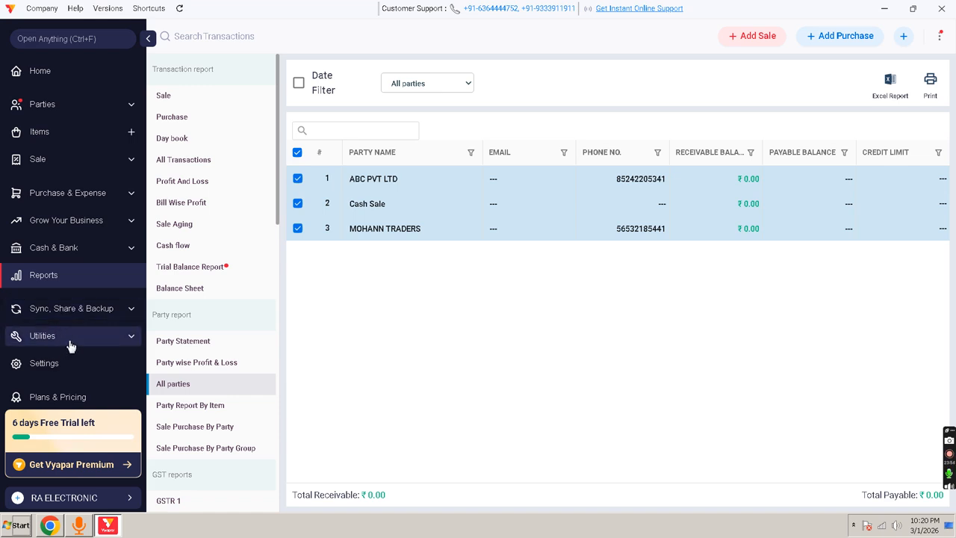
Scroll the Reports list past the party reports down to the GST reports section
scroll(79, 379, "down", 1)
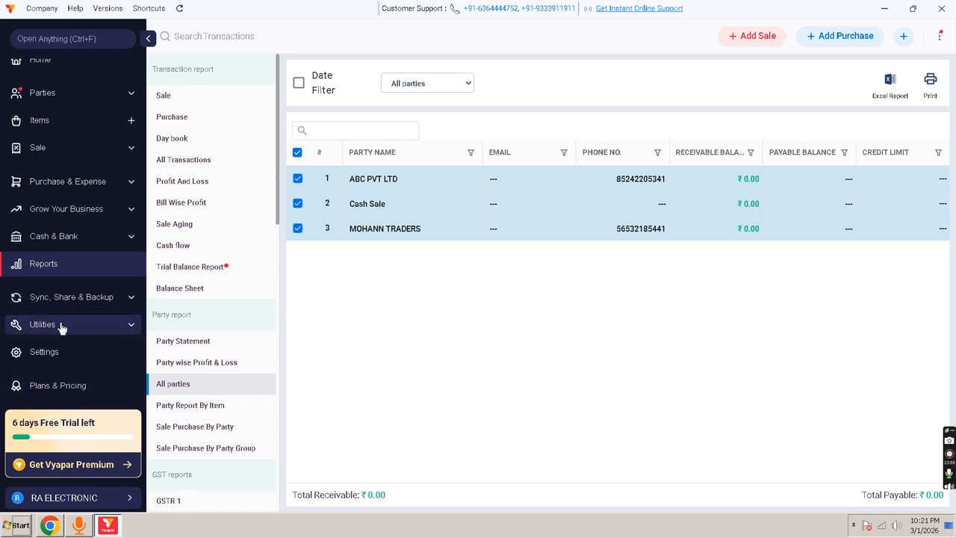
left_click(75, 267)
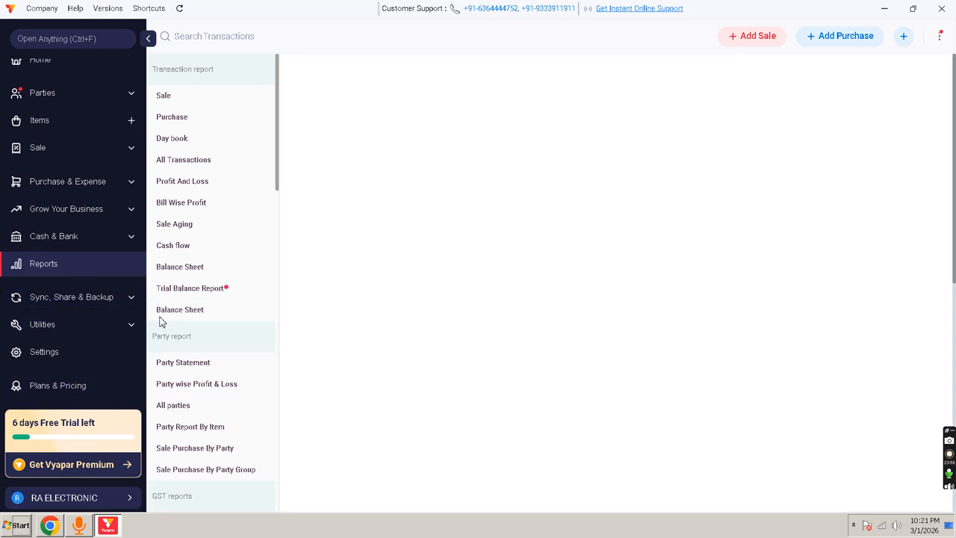
scroll(192, 374, "down", 1)
scroll(193, 394, "down", 1)
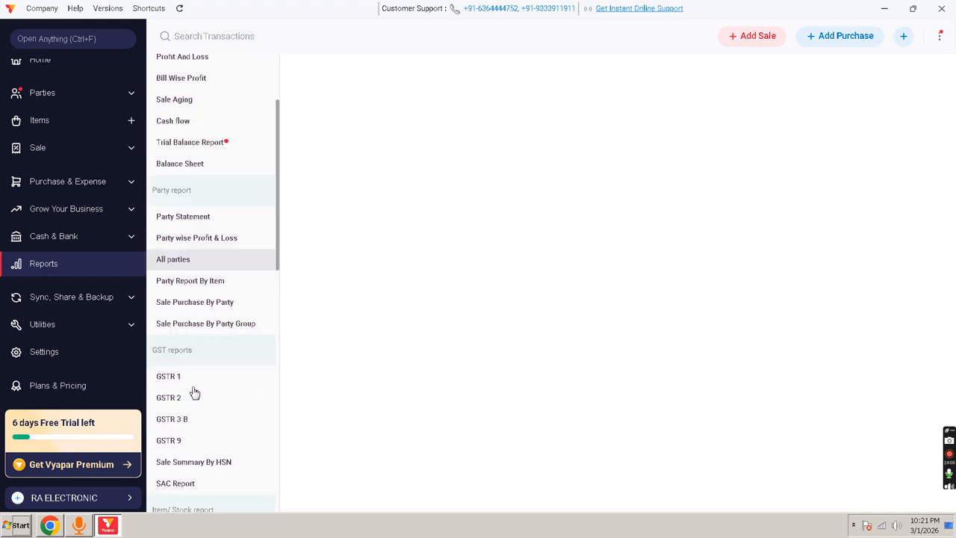
scroll(198, 359, "up", 2)
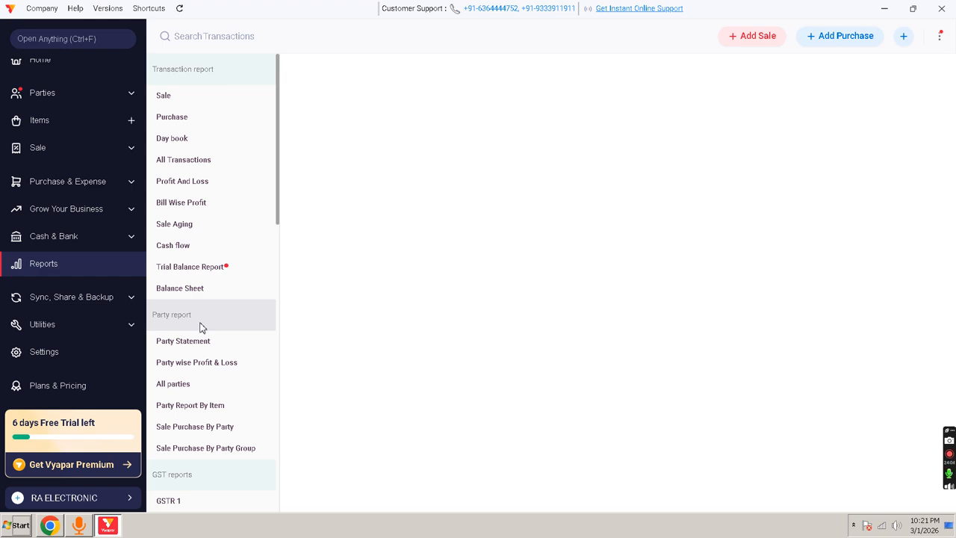
scroll(199, 330, "down", 3)
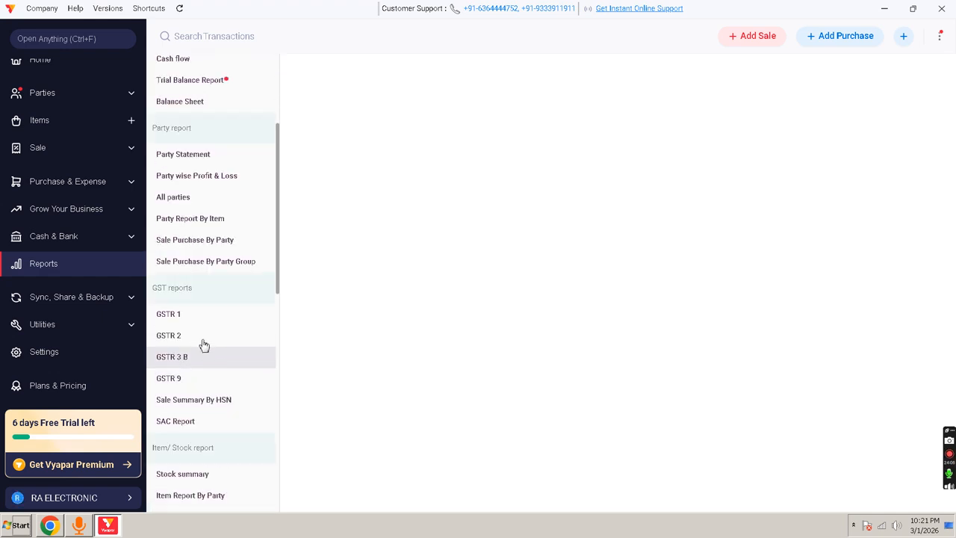
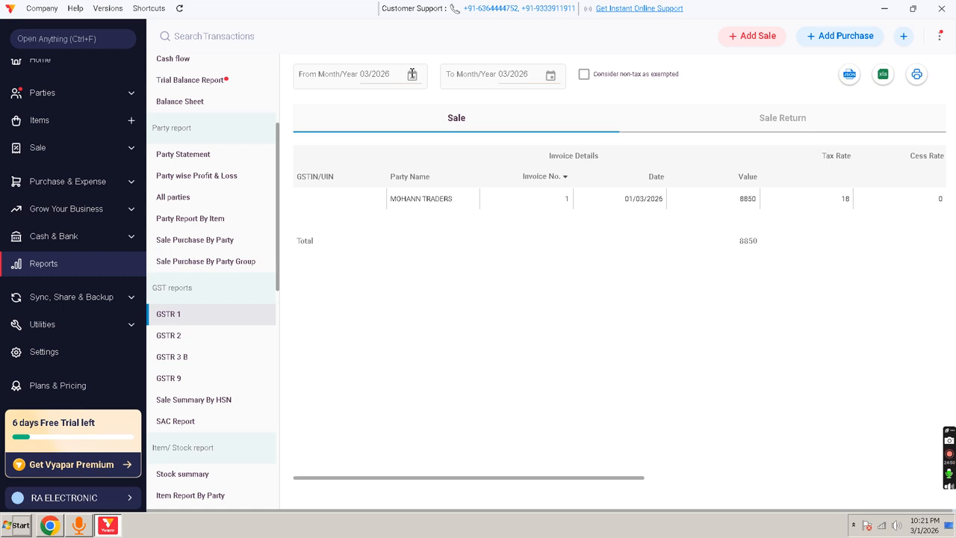
Keep March 2026 as the period and open GSTR 2, listing ABC PVT LTD's 16520 purchase bill
left_click(411, 76)
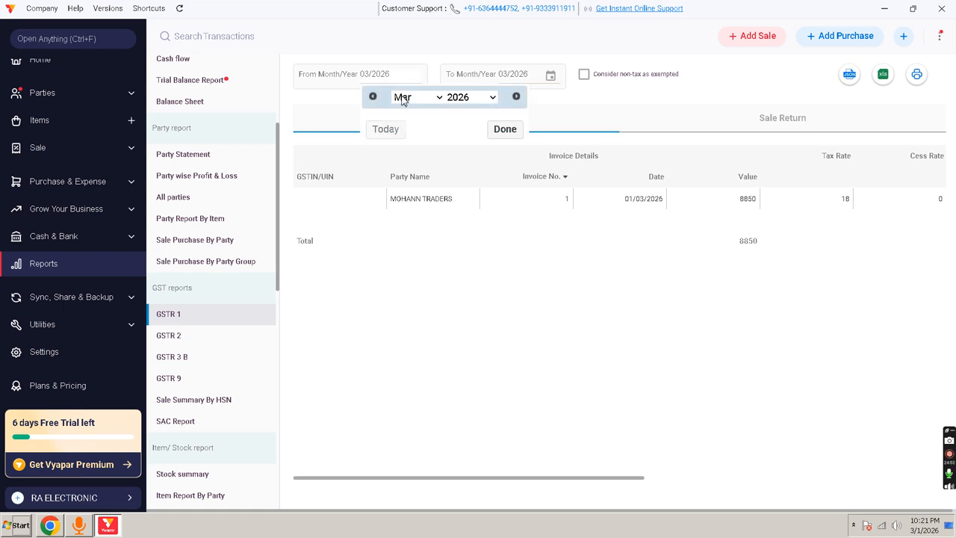
left_click(503, 130)
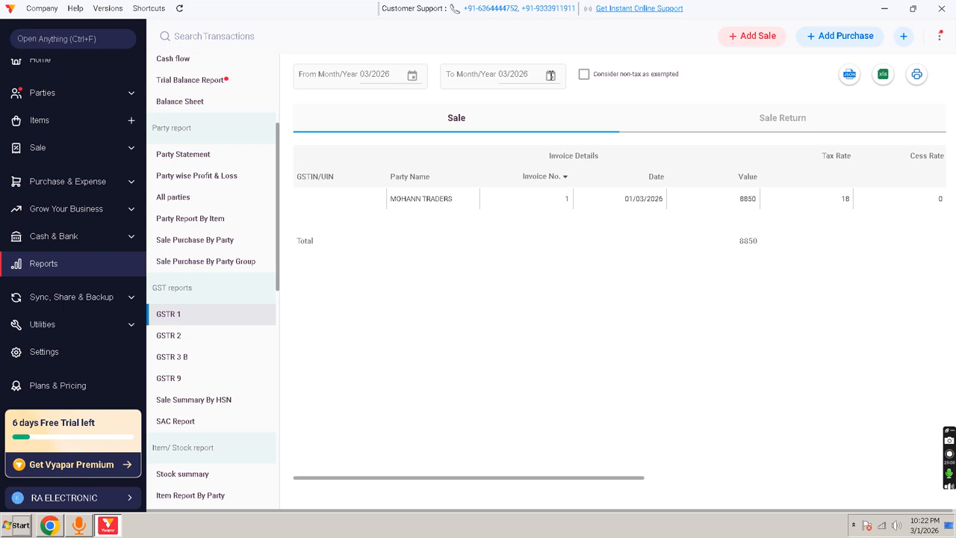
left_click(382, 74)
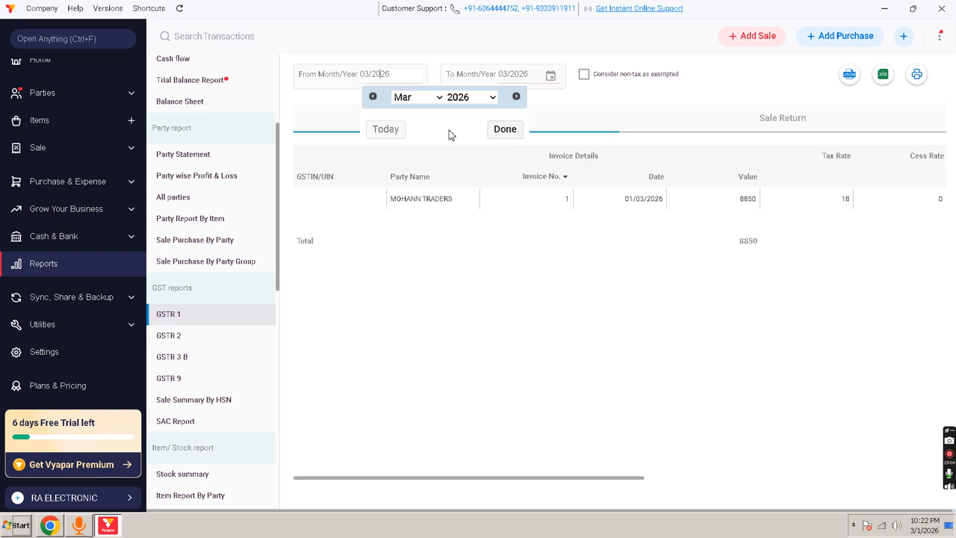
left_click(505, 129)
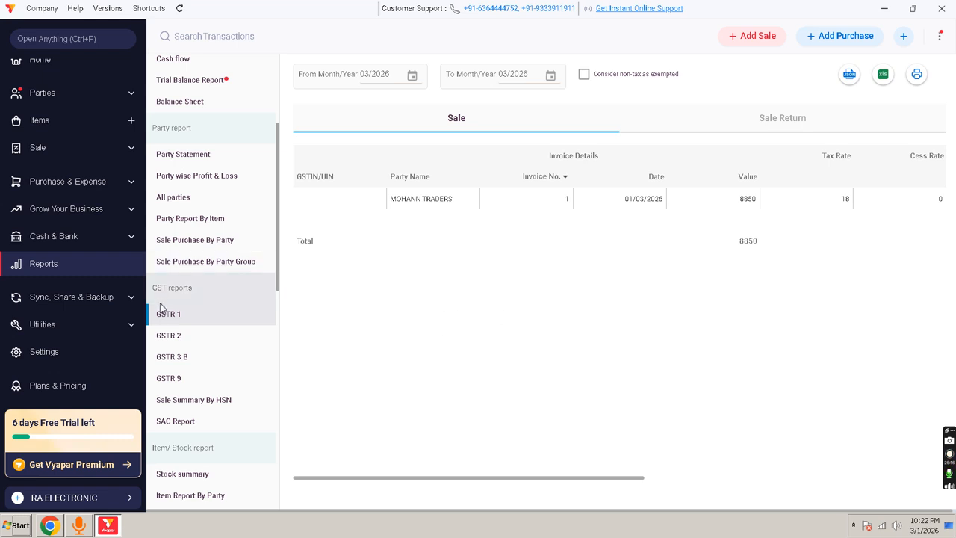
left_click(180, 336)
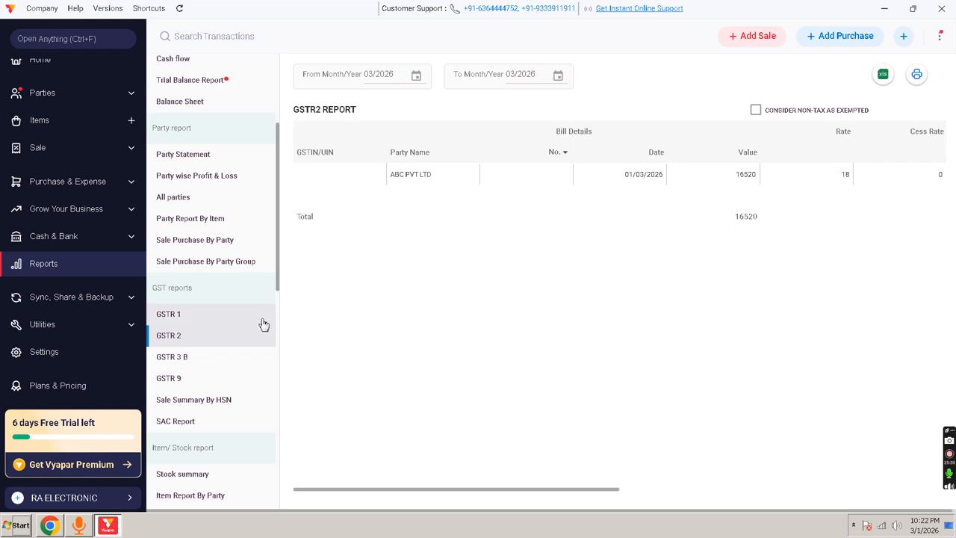
left_click(215, 348)
Open GSTR 3B and review its sections: 7500 taxable outward supplies, 675 CGST, 675 SGST
left_click(229, 362)
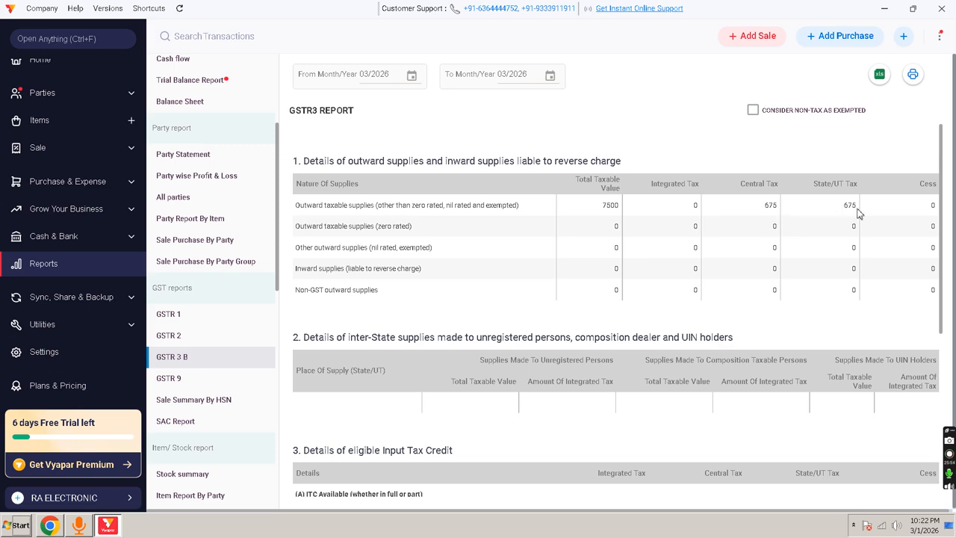
scroll(704, 286, "down", 3)
scroll(704, 286, "up", 3)
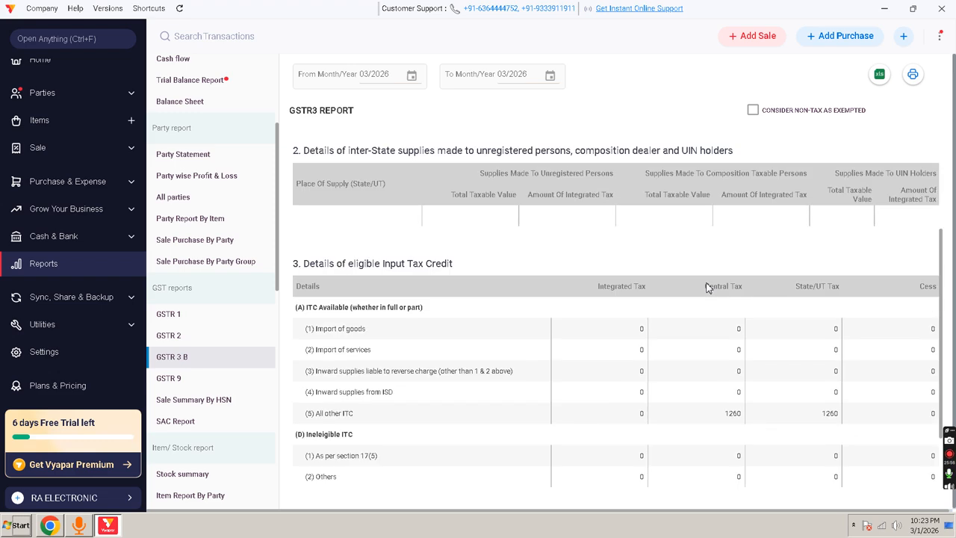
scroll(622, 235, "down", 3)
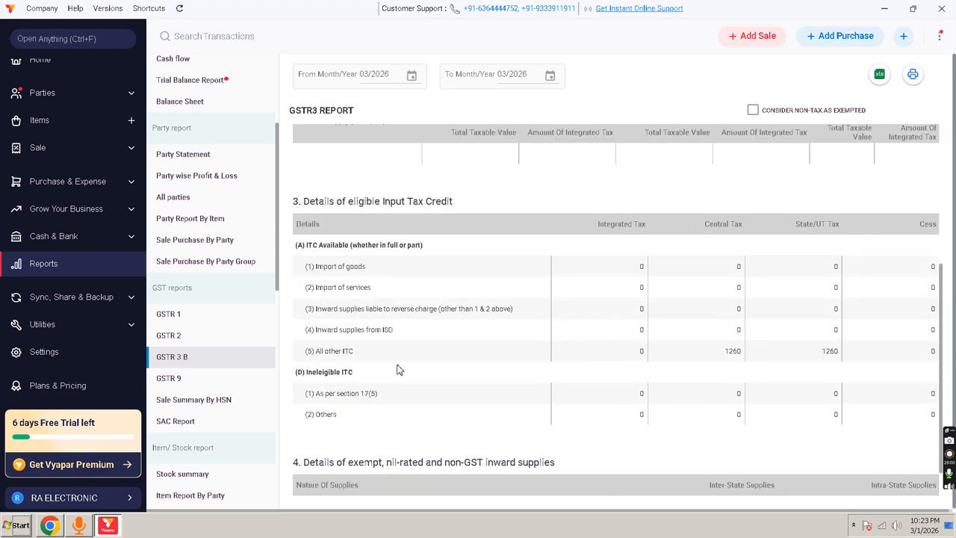
scroll(511, 361, "up", 2)
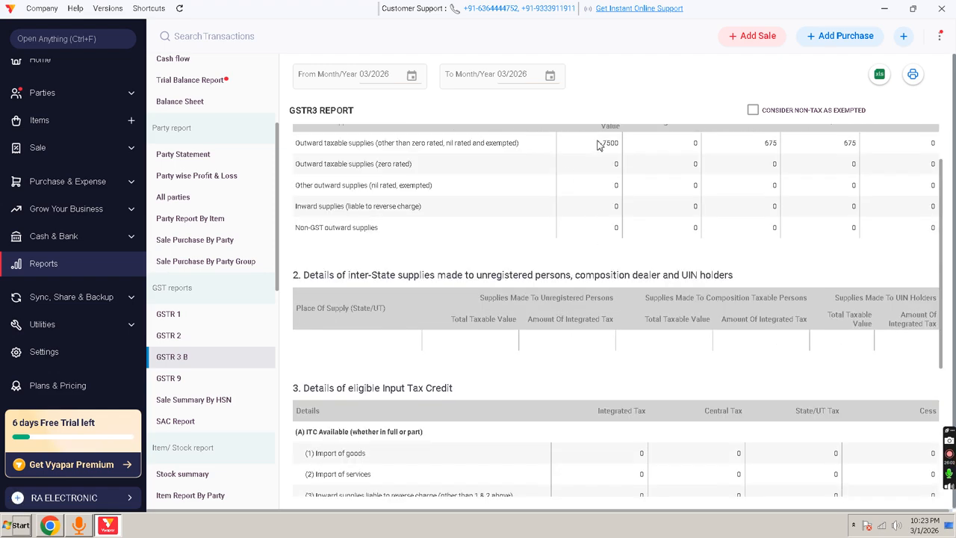
scroll(601, 146, "up", 1)
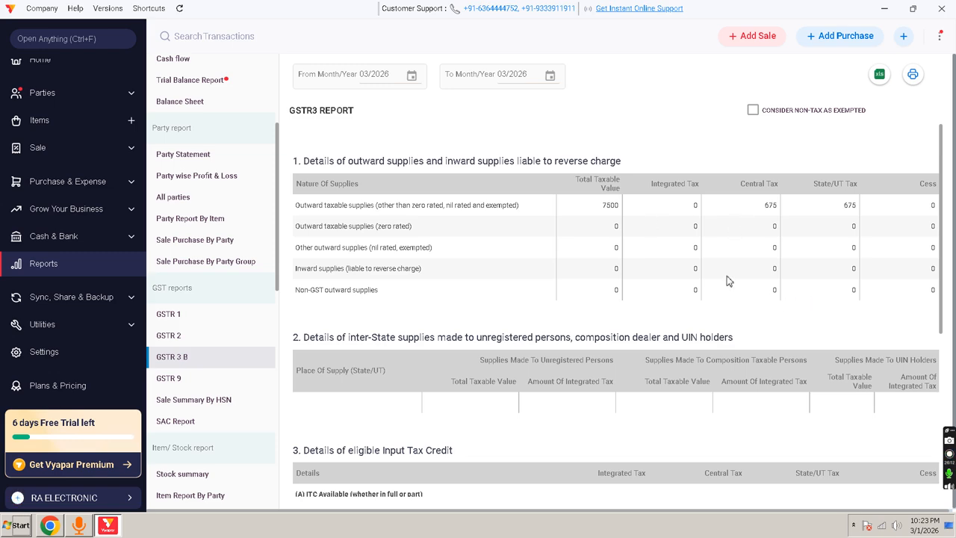
scroll(728, 280, "down", 5)
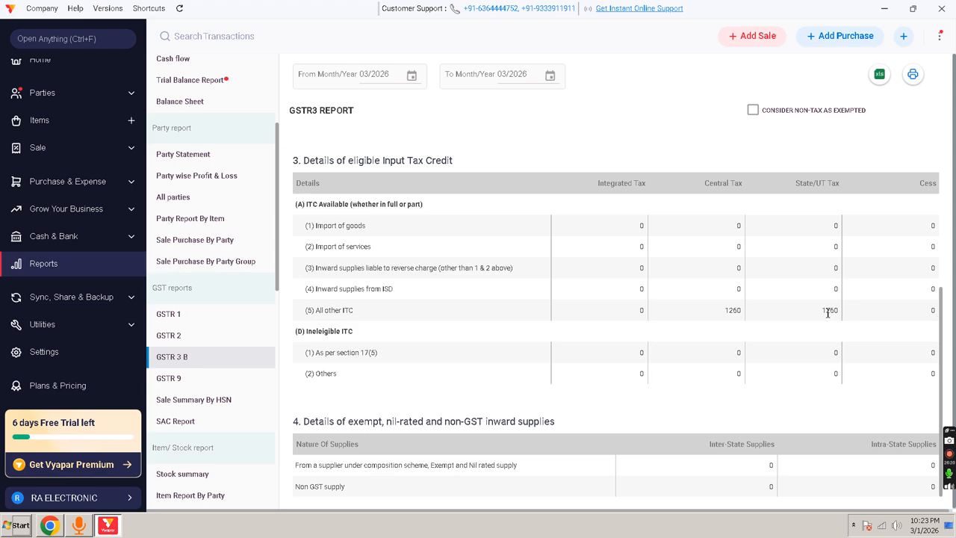
scroll(767, 329, "up", 3)
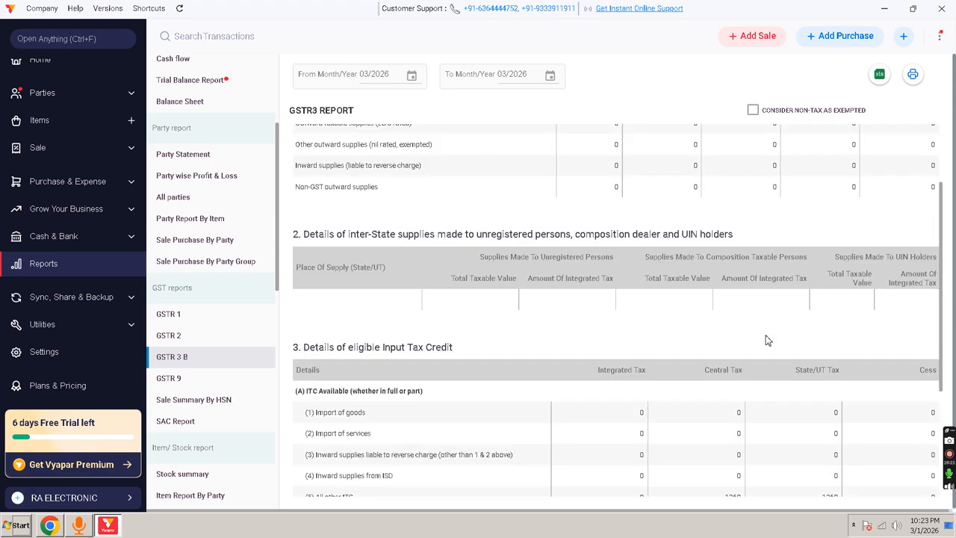
scroll(642, 164, "up", 2)
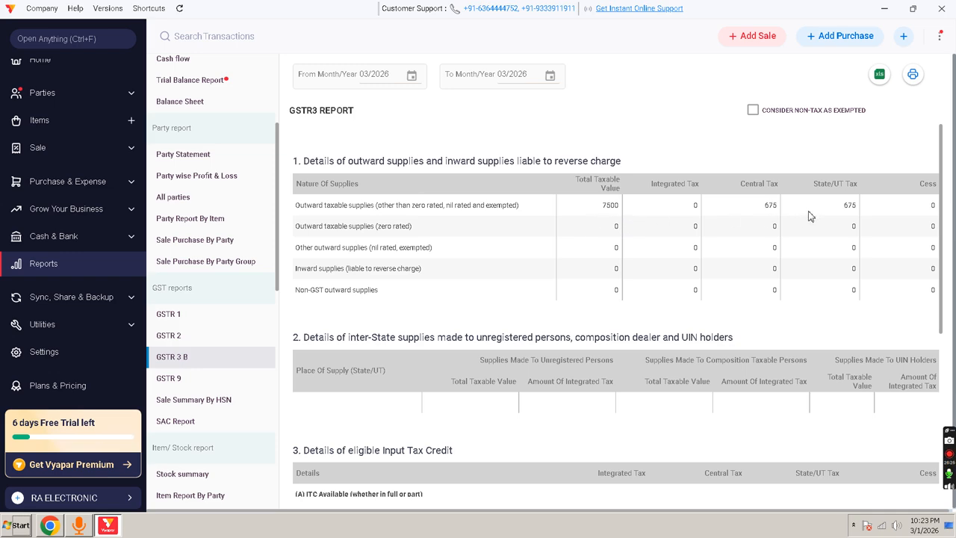
scroll(809, 280, "down", 4)
scroll(807, 288, "down", 1)
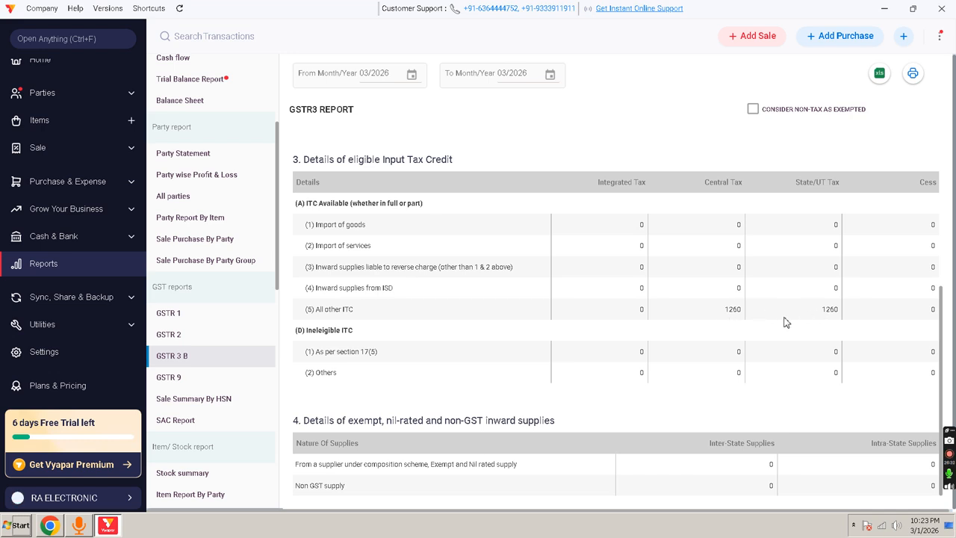
scroll(784, 322, "up", 1)
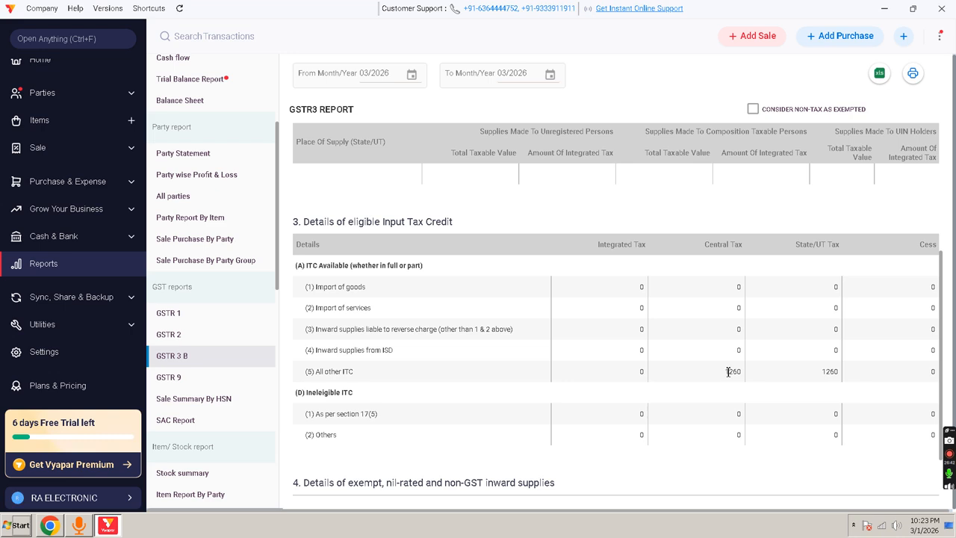
scroll(730, 371, "up", 1)
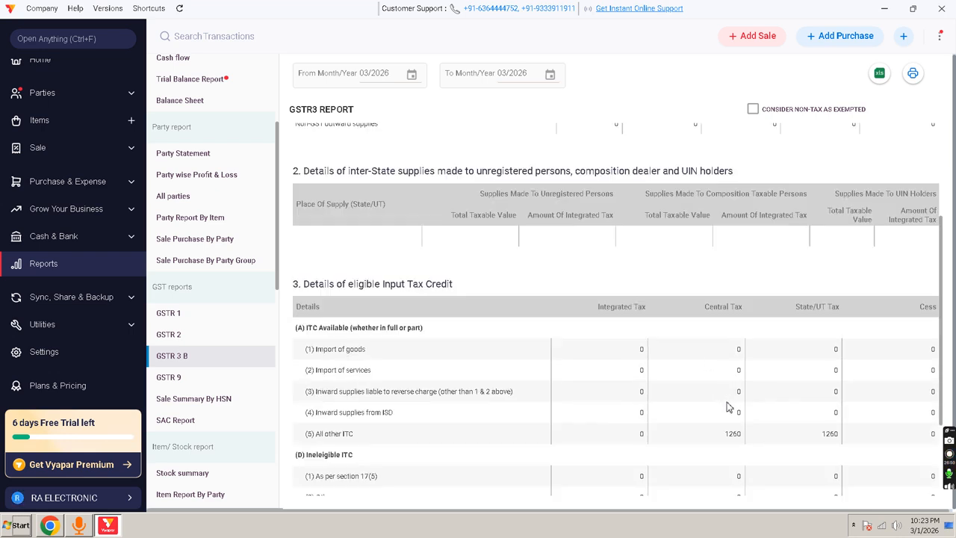
scroll(727, 407, "up", 1)
scroll(726, 406, "up", 2)
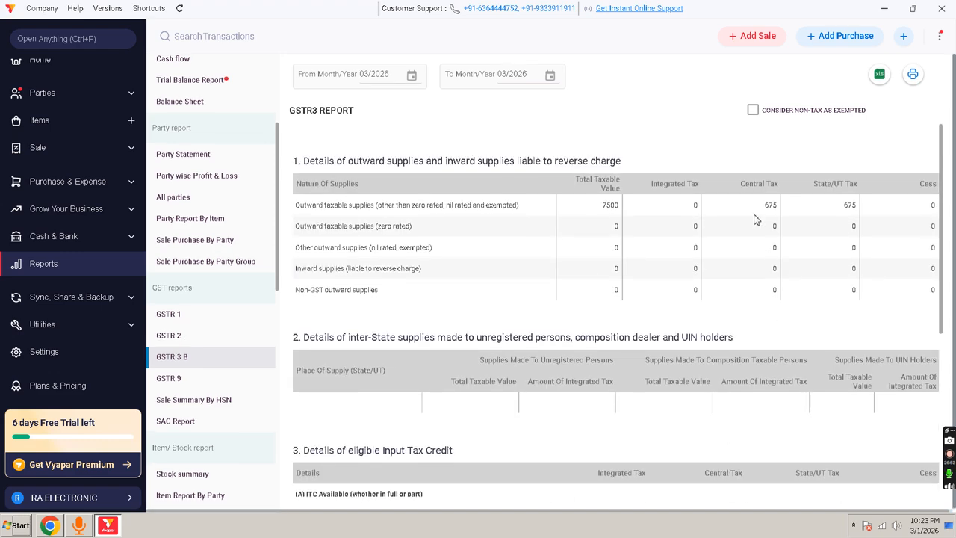
left_click_drag(761, 205, 793, 214)
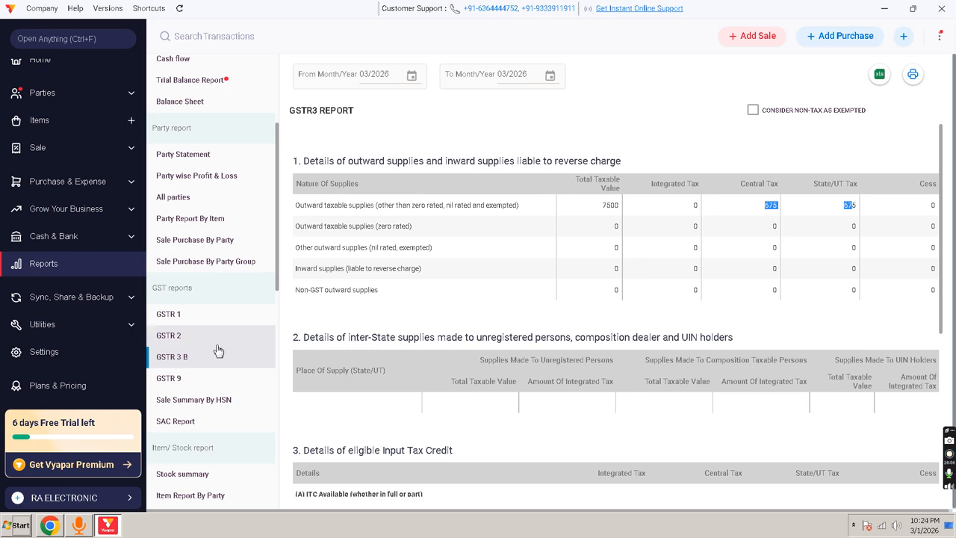
left_click(250, 363)
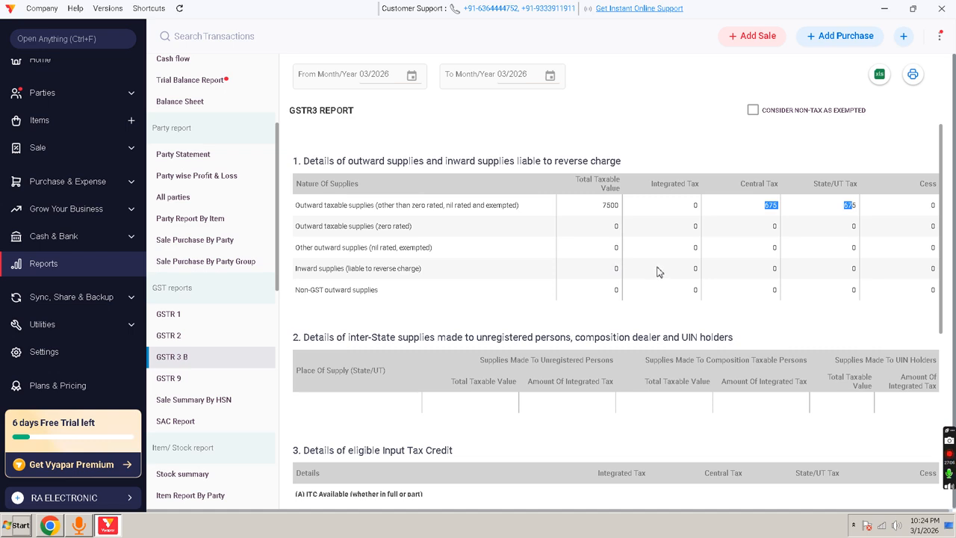
Open Sale Summary By HSN for March 2026, showing HSN 8536 at 7500 taxable
left_click(223, 404)
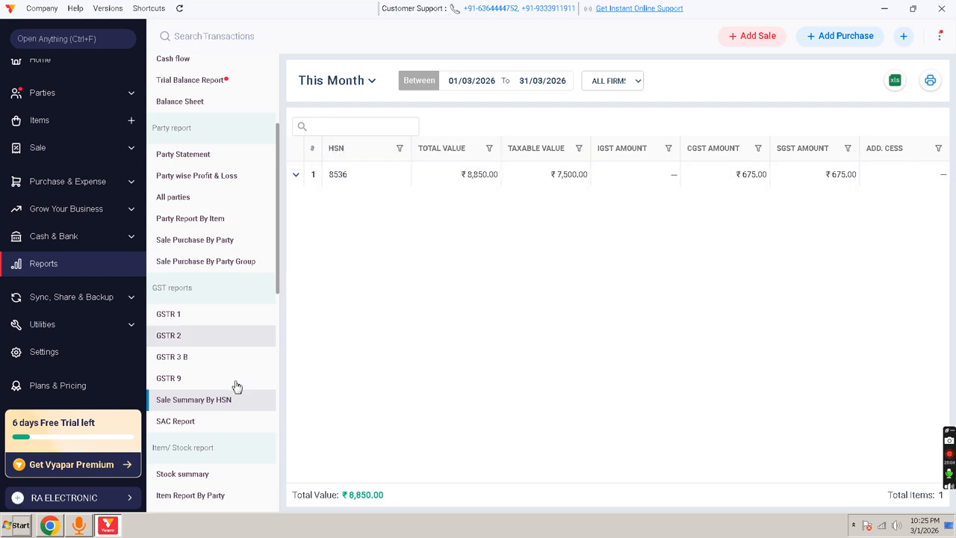
left_click_drag(276, 271, 279, 281)
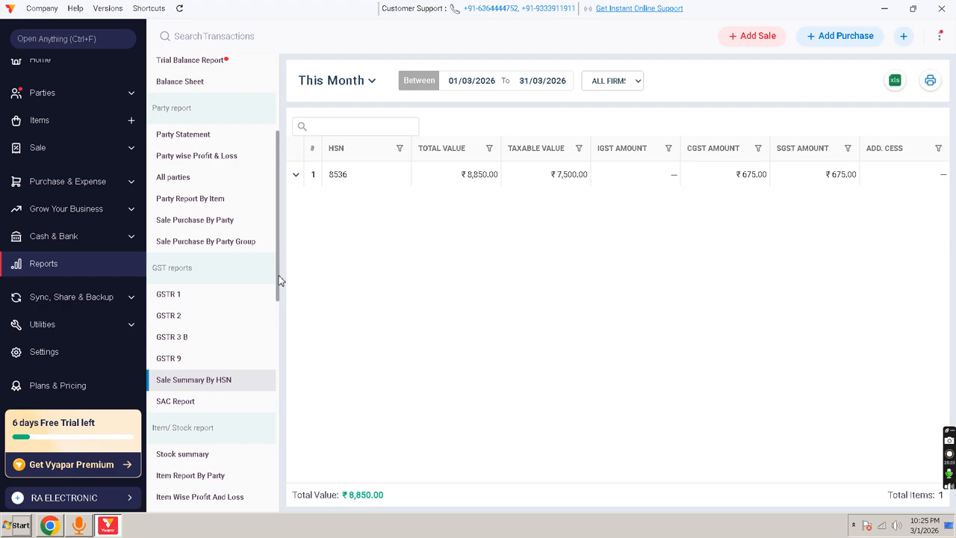
left_click_drag(279, 280, 287, 321)
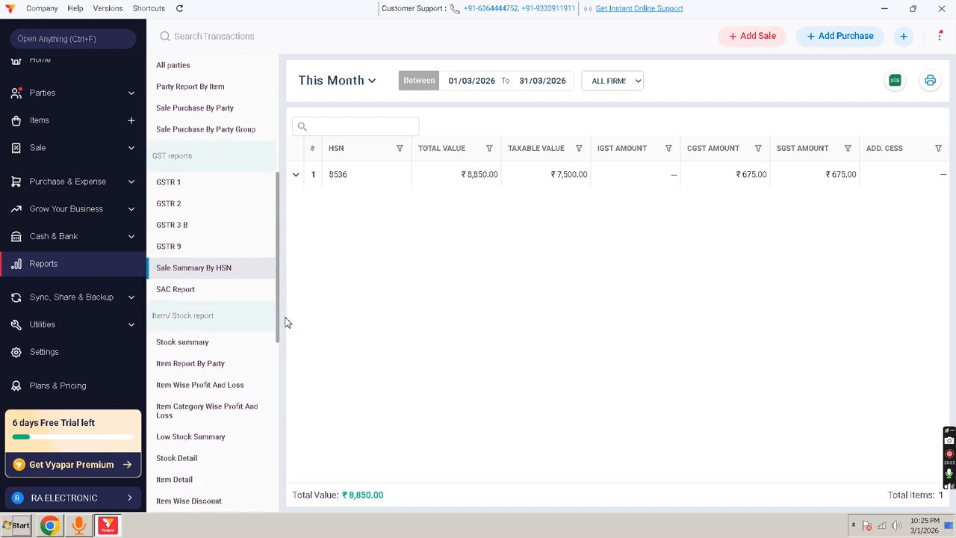
Open Item Wise Profit And Loss, showing ITEM B with ₹500 net profit
left_click(246, 390)
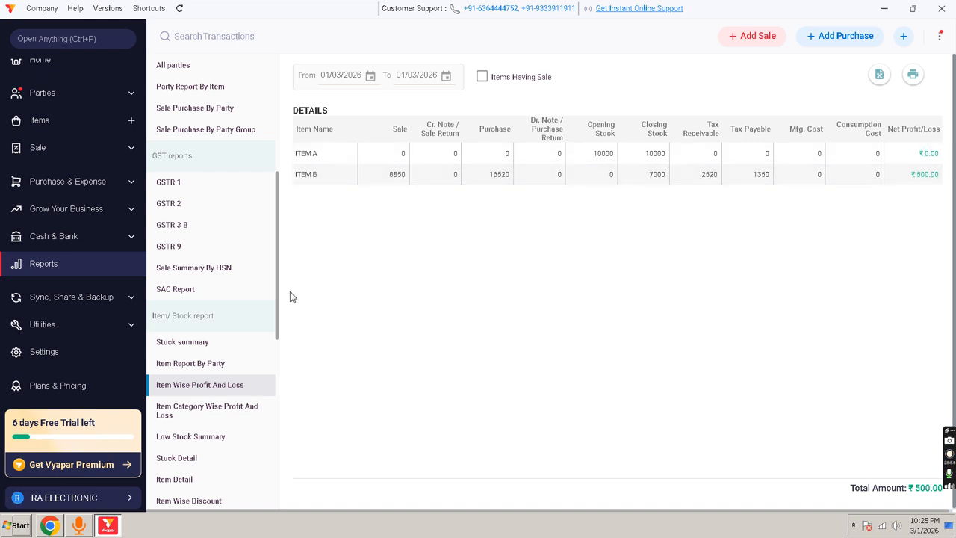
left_click_drag(277, 303, 277, 337)
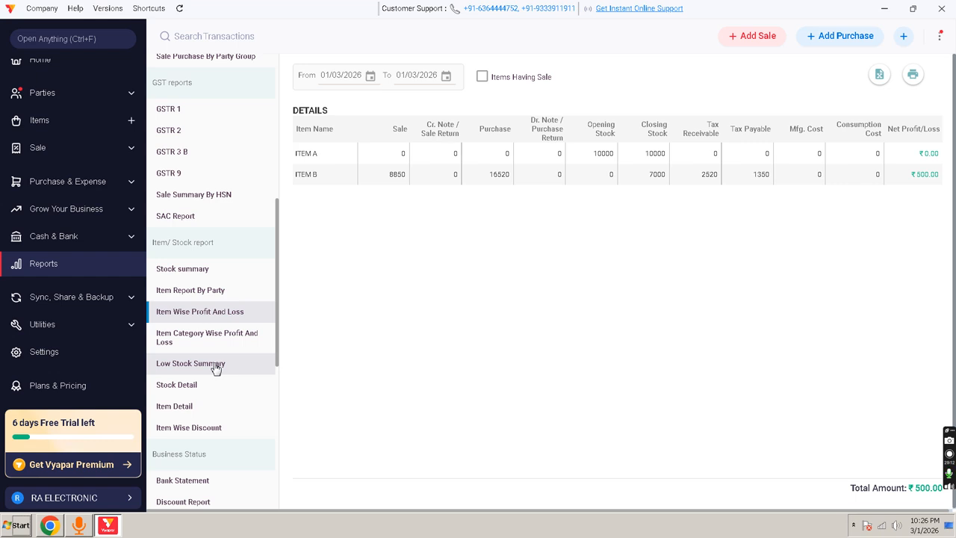
Open the Low Stock Summary report, which lists no items
left_click(215, 366)
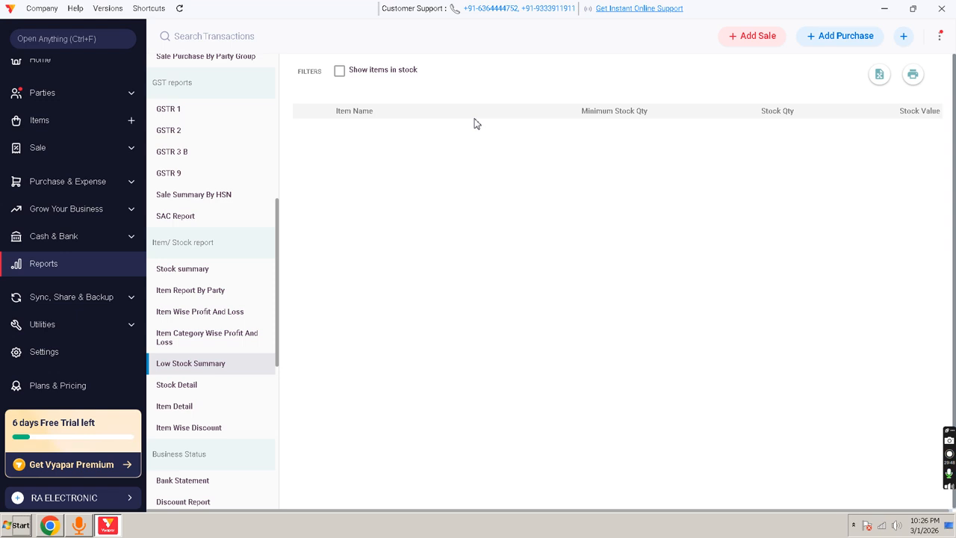
Check stock detail for ITEM A and ITEM B, then open the ₹5,000 State Bank of India account list
left_click(180, 393)
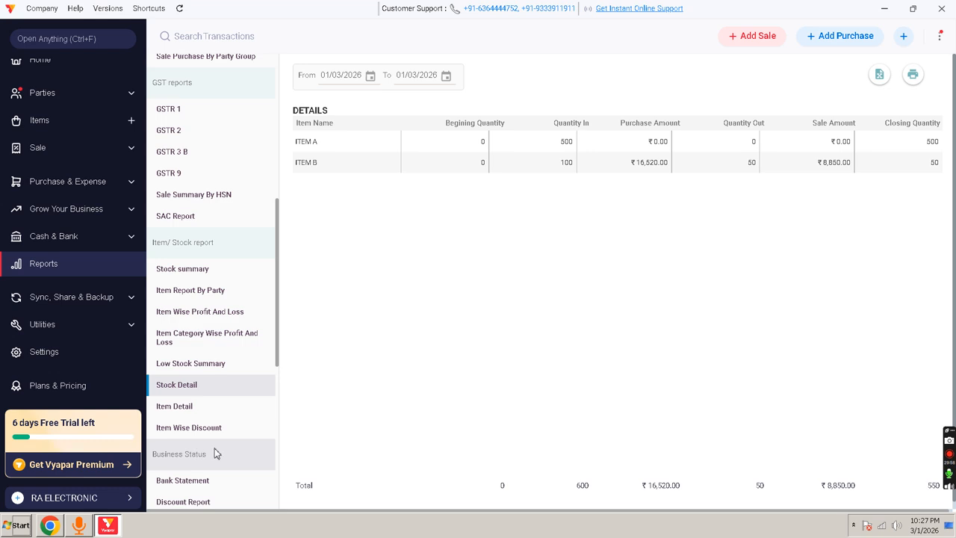
scroll(231, 482, "down", 2)
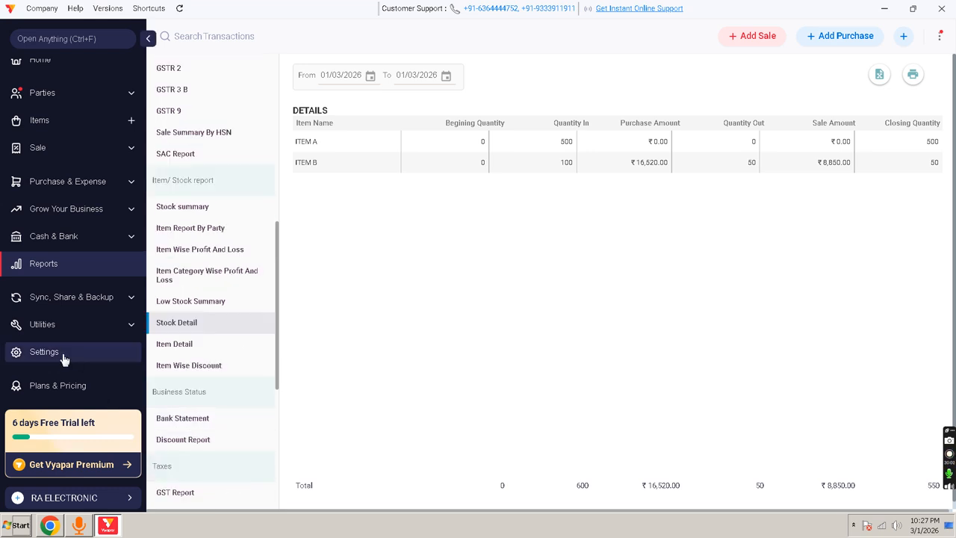
scroll(61, 272, "up", 1)
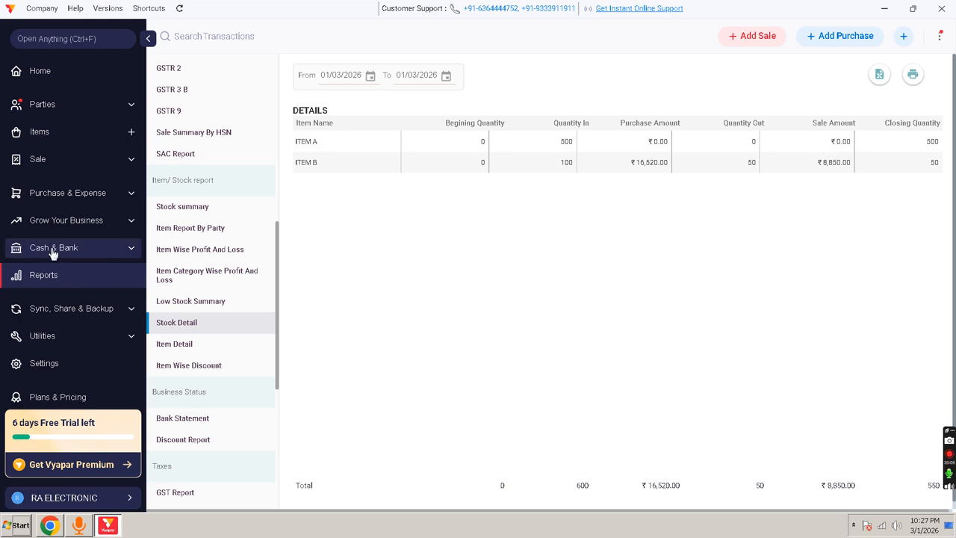
left_click(52, 250)
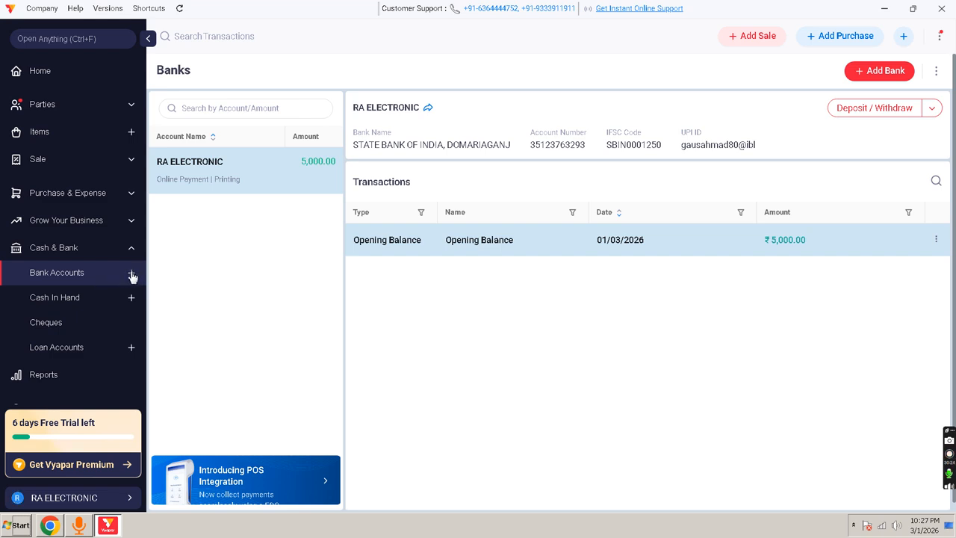
Start a new bank account dated 01/03/2026 and expand the extra detail fields
left_click(131, 273)
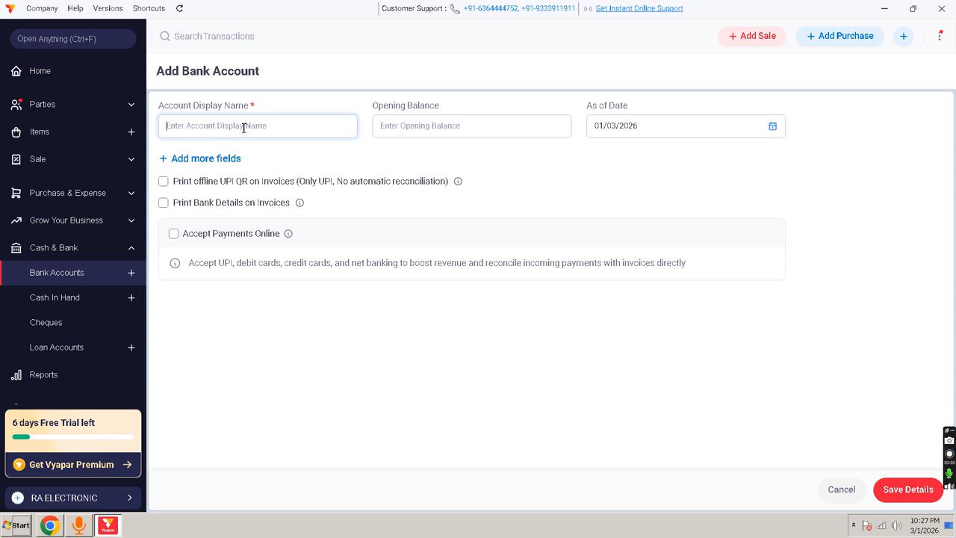
left_click(409, 128)
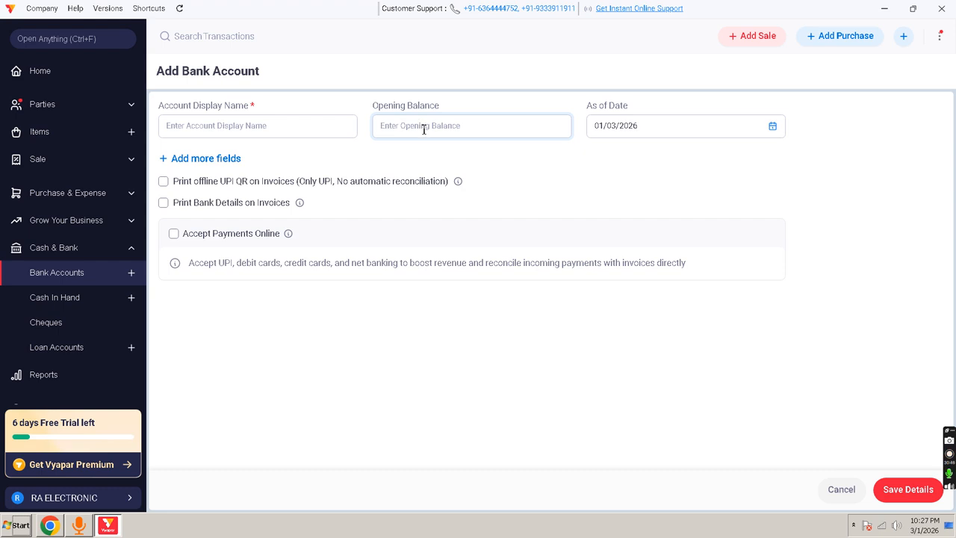
left_click(203, 160)
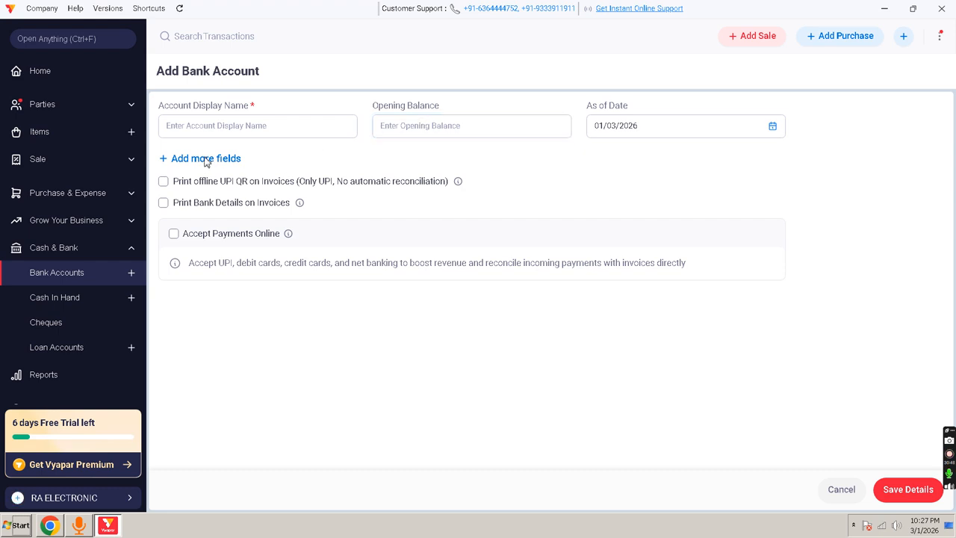
Leave account number, IFSC, bank and holder name empty, toggle the UPI QR option, and return Home
left_click(202, 177)
left_click(451, 174)
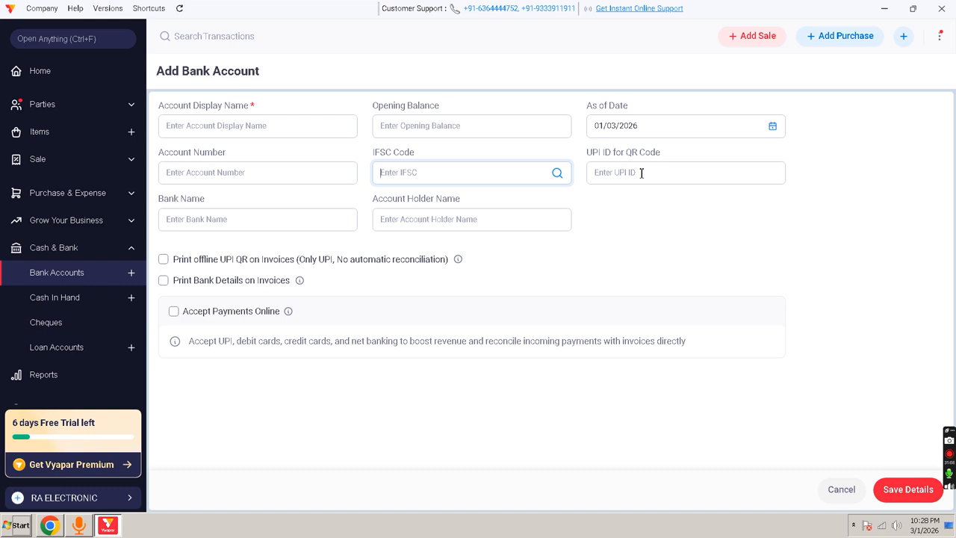
left_click(222, 219)
left_click(501, 222)
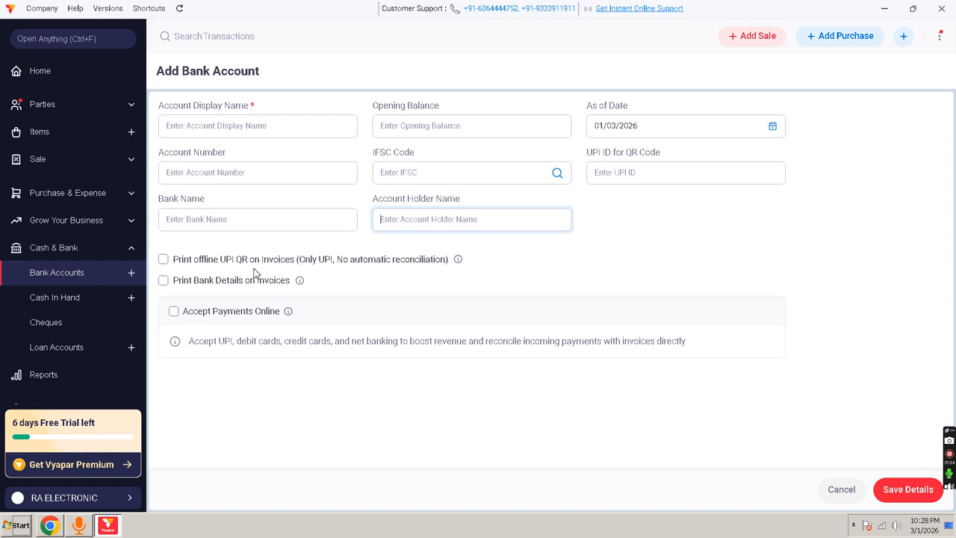
left_click(164, 261)
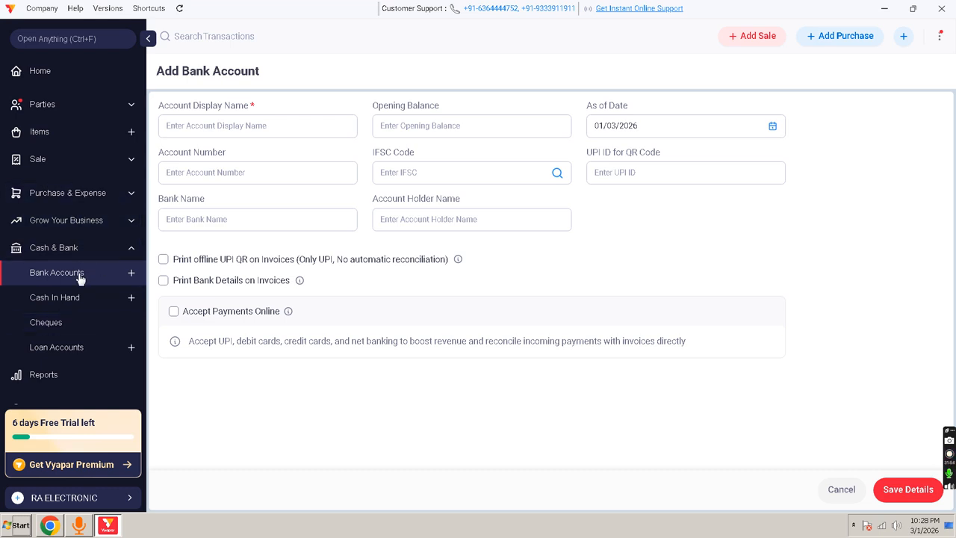
left_click(49, 79)
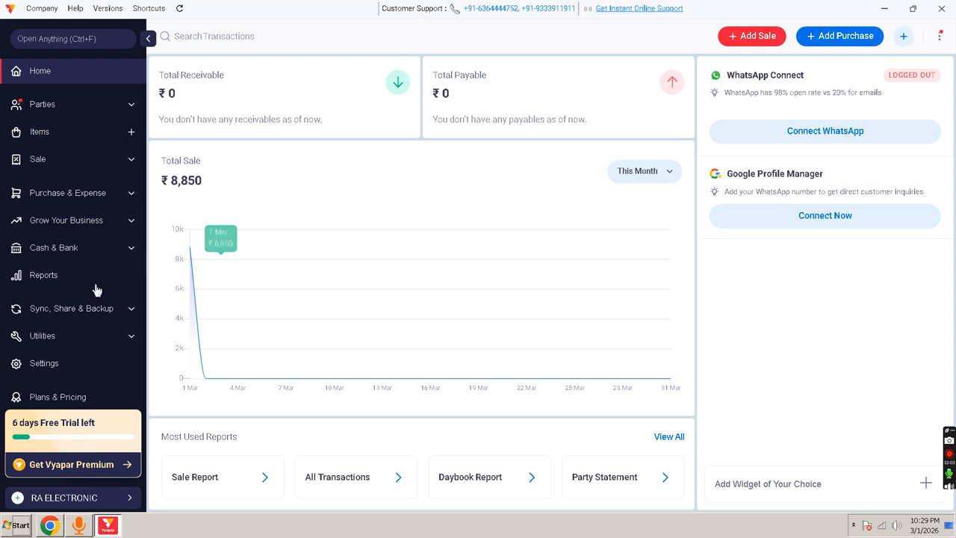
Look through Sync, Share & Backup and Reports, ending on Sale Invoices with the ₹8,850 invoice No. 1
left_click(127, 312)
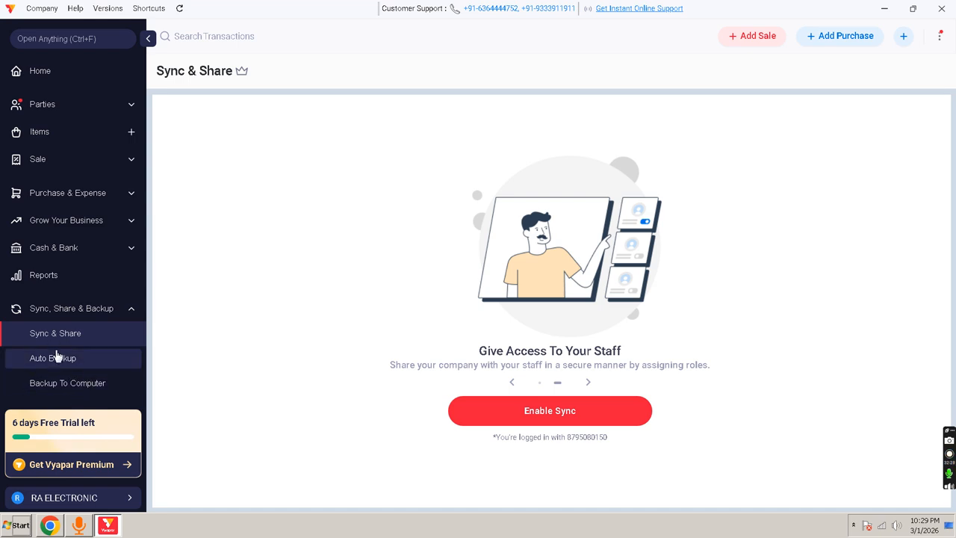
left_click(63, 286)
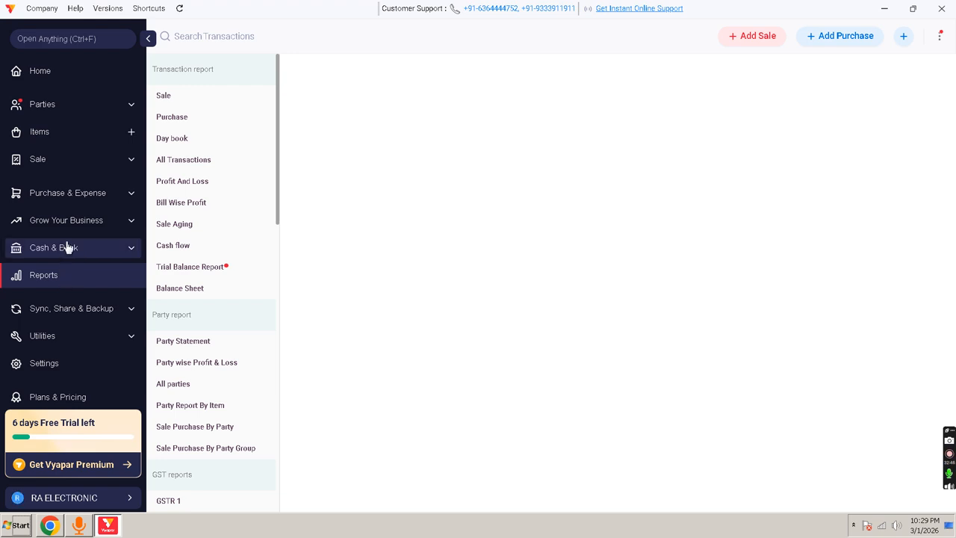
left_click(112, 168)
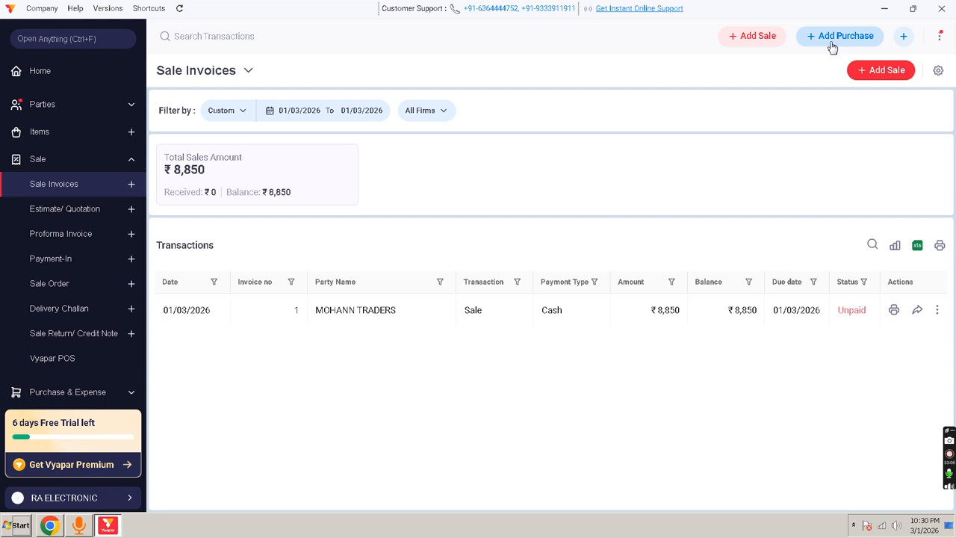
Open Parties on MOHANN TRADERS, showing sale No. 1 for ₹8,850 and an unused Payment-In
left_click(64, 109)
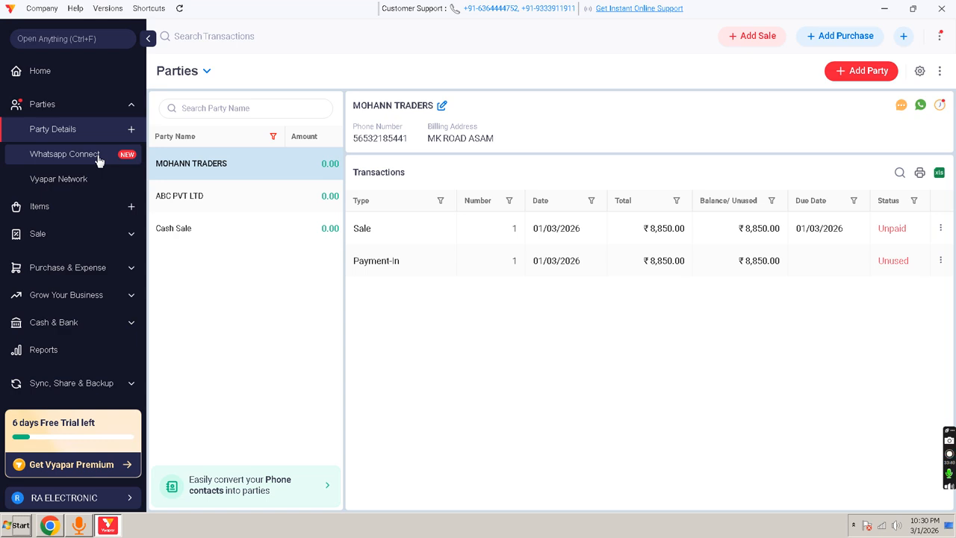
left_click(62, 115)
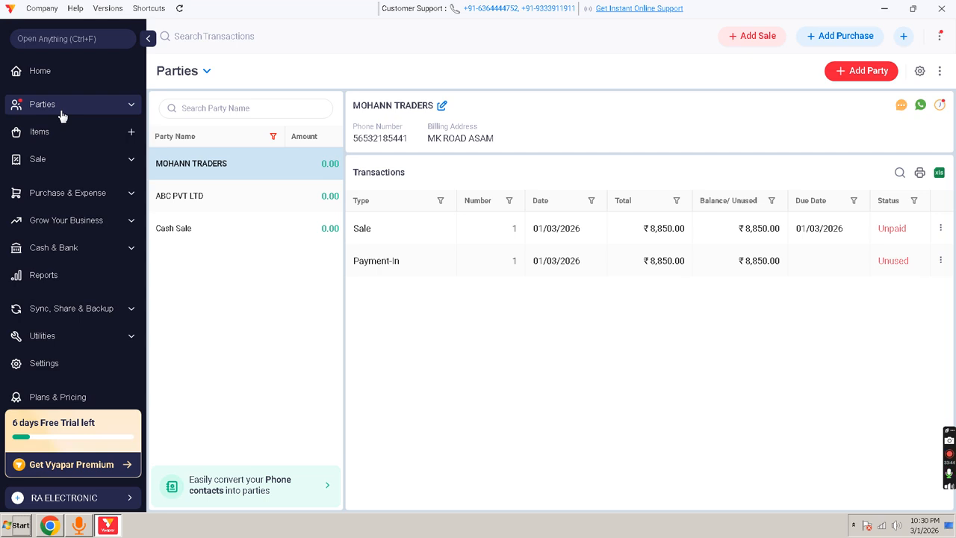
left_click(62, 114)
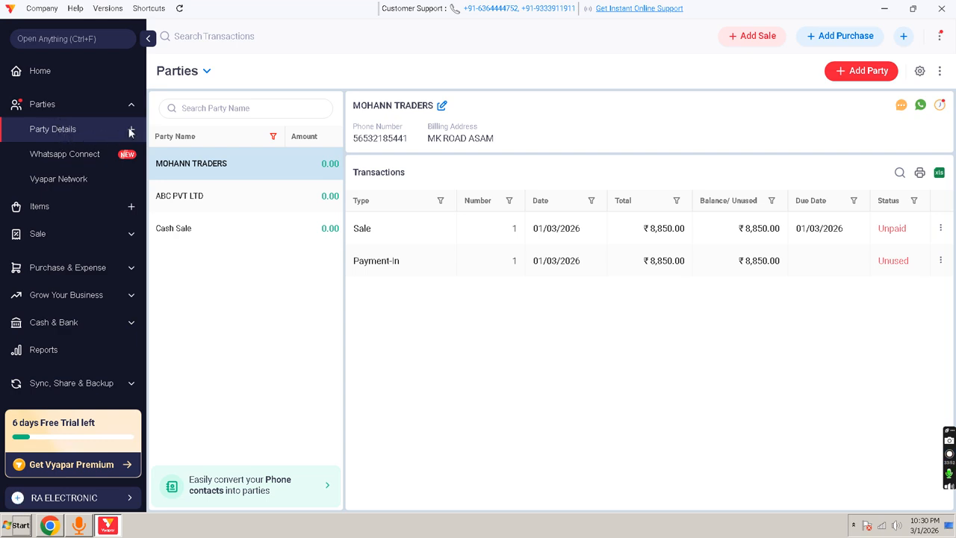
left_click(131, 131)
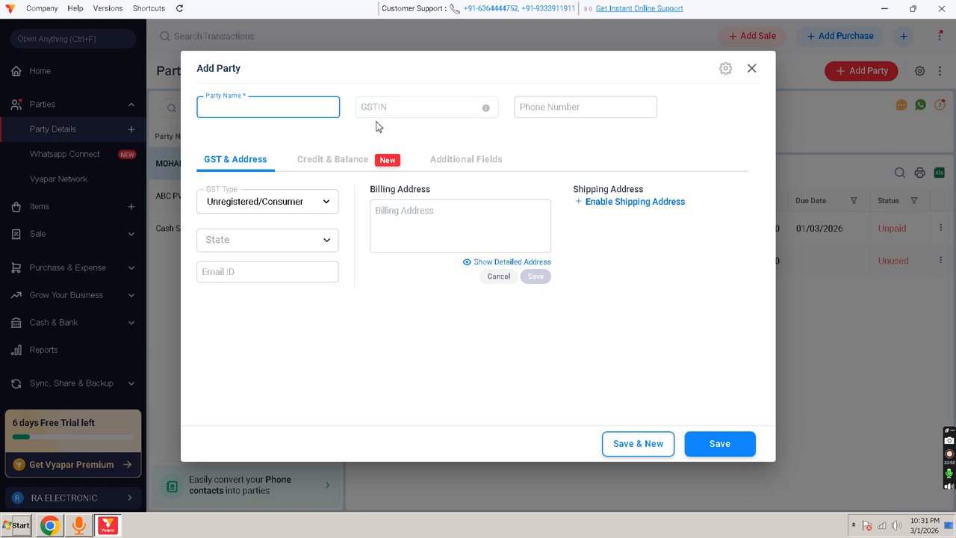
left_click(549, 105)
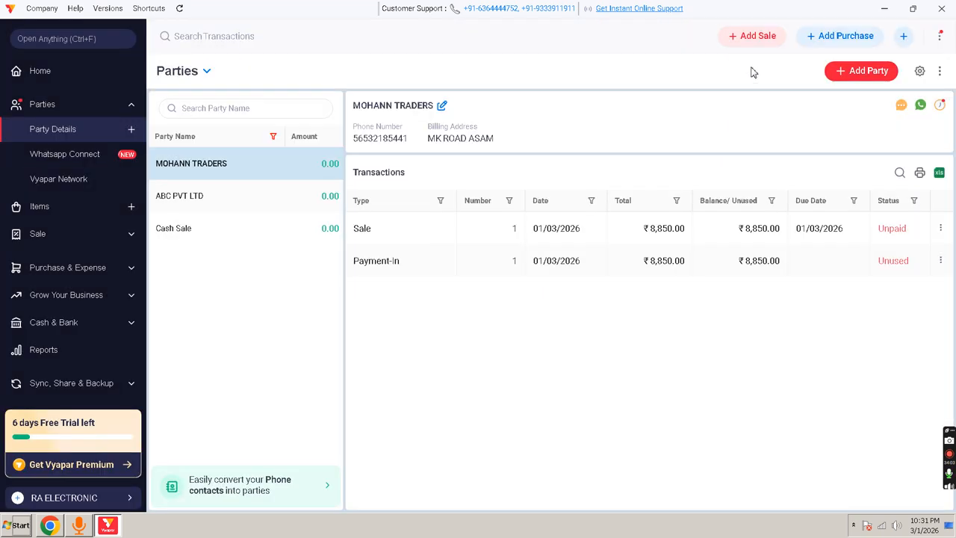
left_click(751, 71)
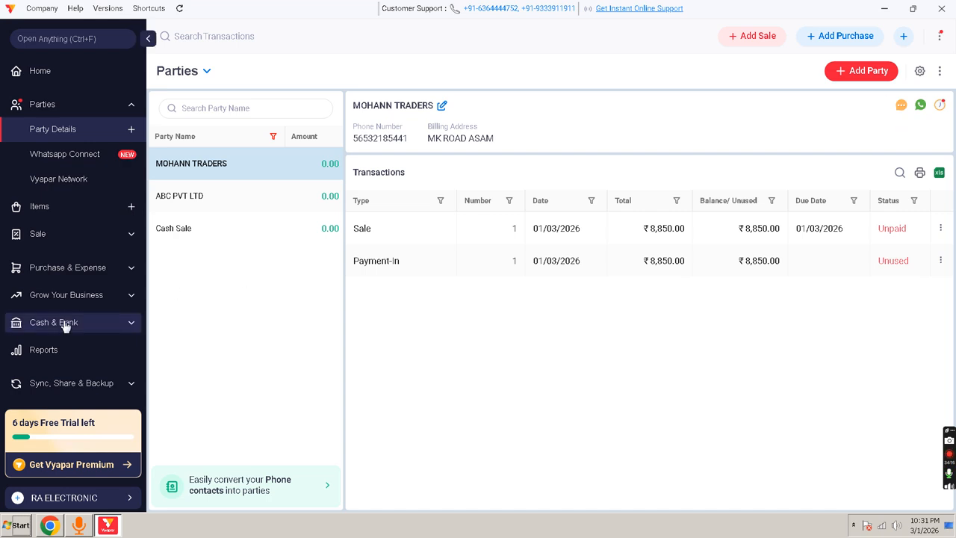
scroll(60, 358, "down", 1)
scroll(61, 376, "down", 1)
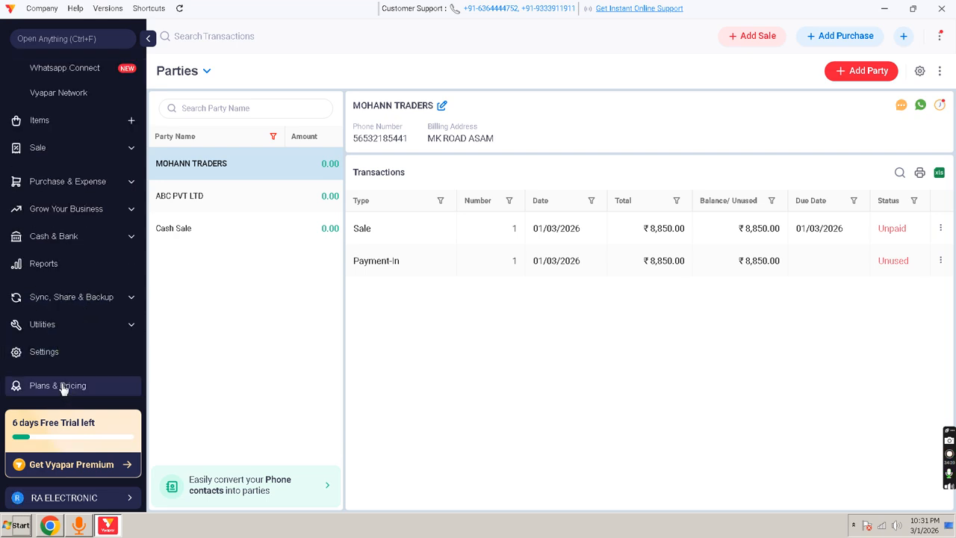
Open Plans & Pricing and review the Silver (₹4399/year) and Gold (₹4799/year) plan cards
left_click(63, 386)
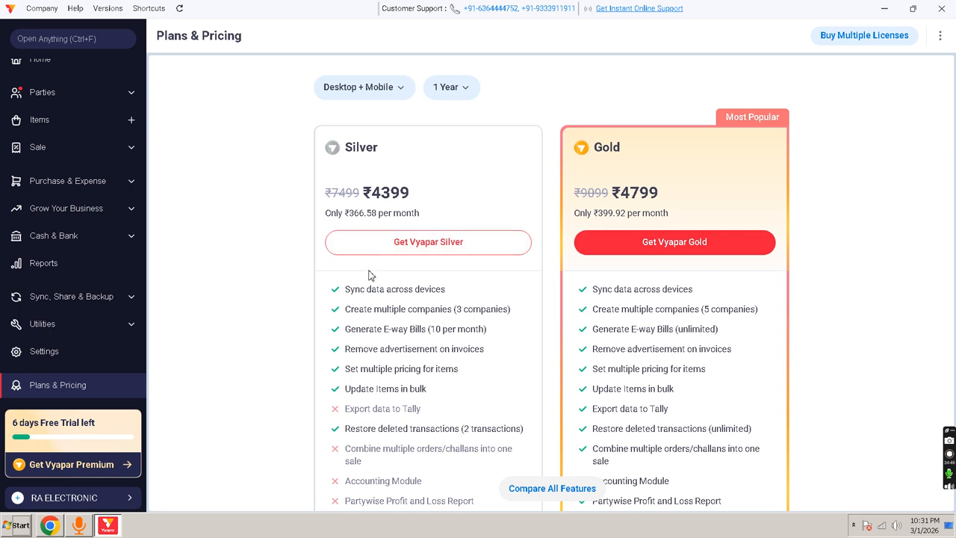
scroll(385, 328, "down", 3)
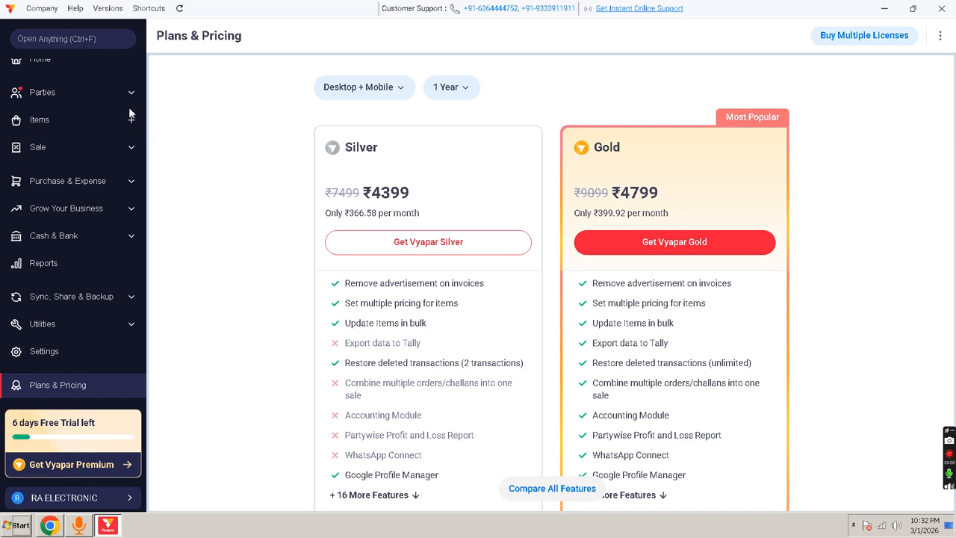
scroll(82, 254, "up", 1)
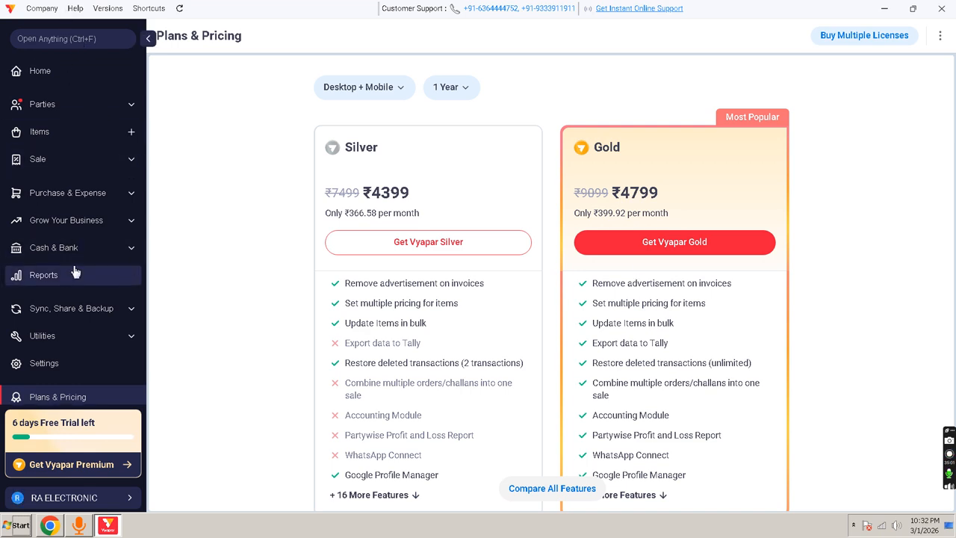
Go from Sync, Share & Backup into Settings and show the Taxes & GST section
left_click(92, 310)
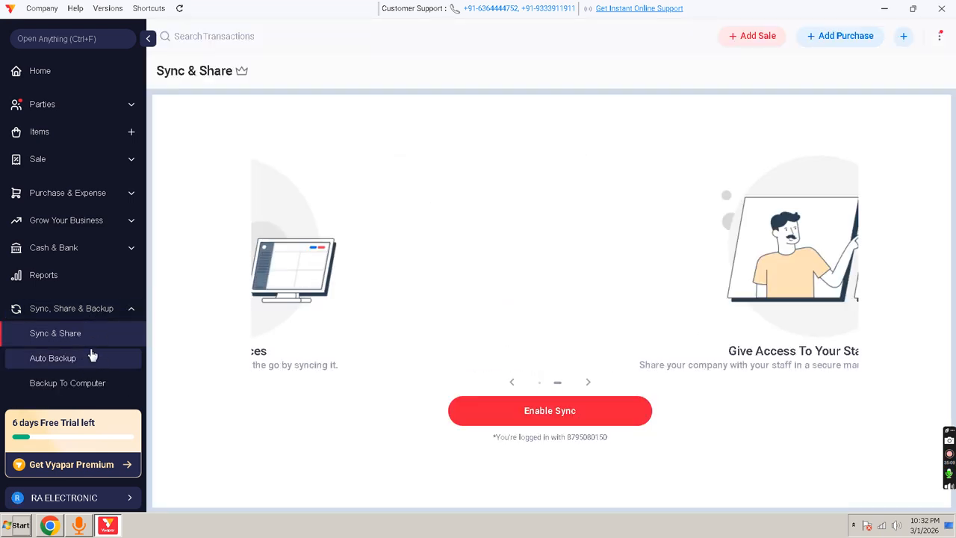
scroll(89, 357, "down", 3)
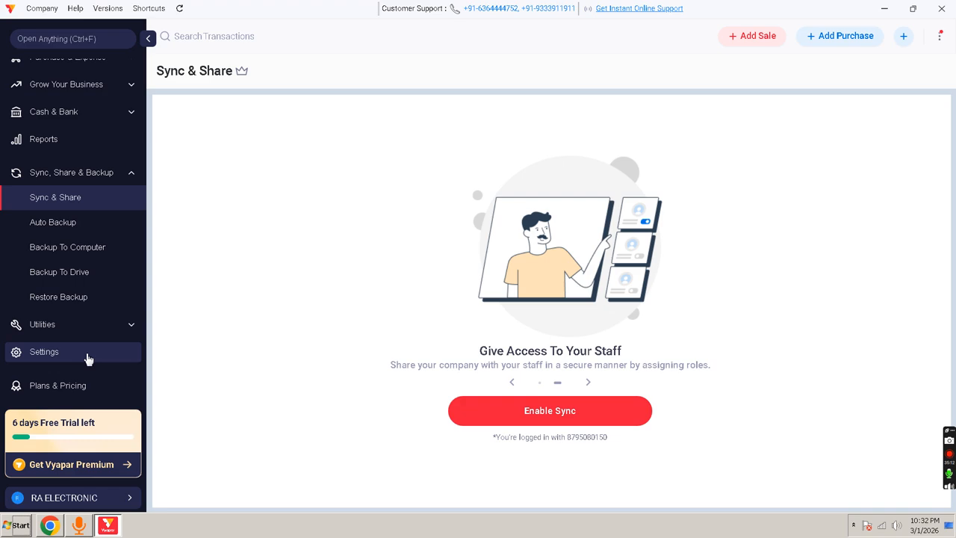
left_click(85, 354)
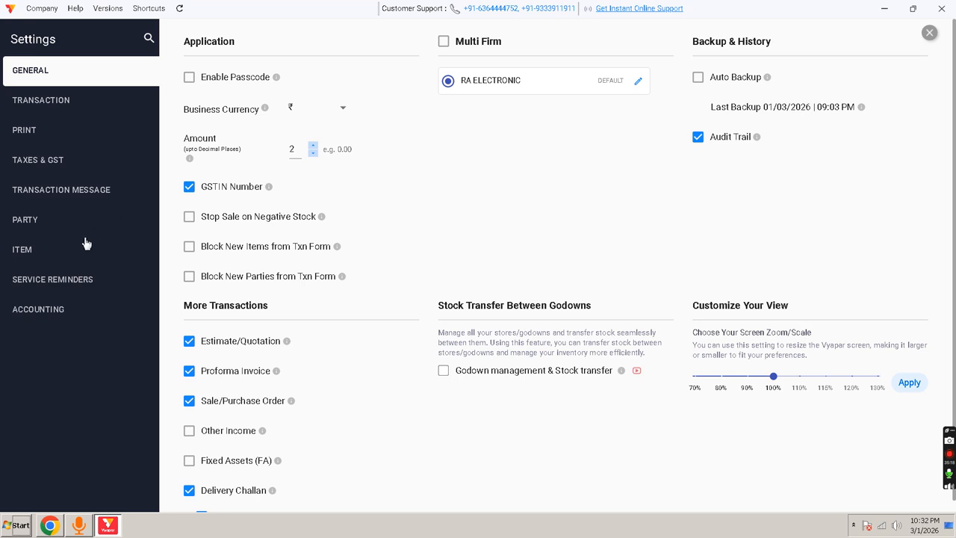
left_click(58, 161)
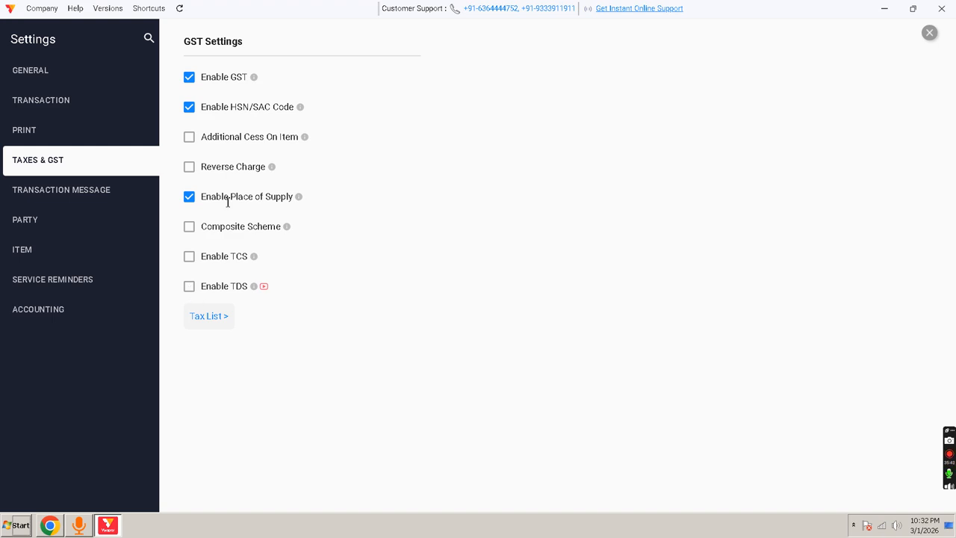
In Print settings, preview the Landscape and GST themes and select GST Theme 2
left_click(63, 136)
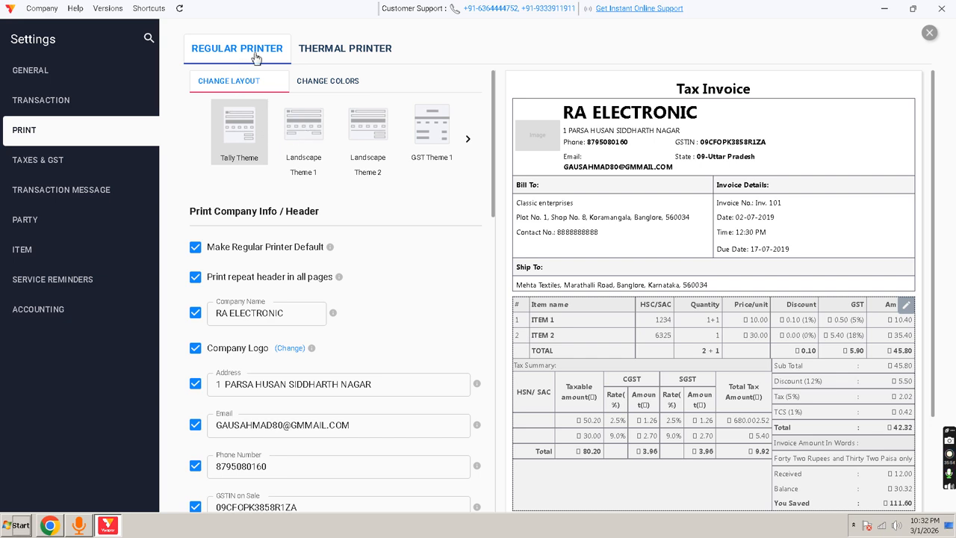
left_click(303, 140)
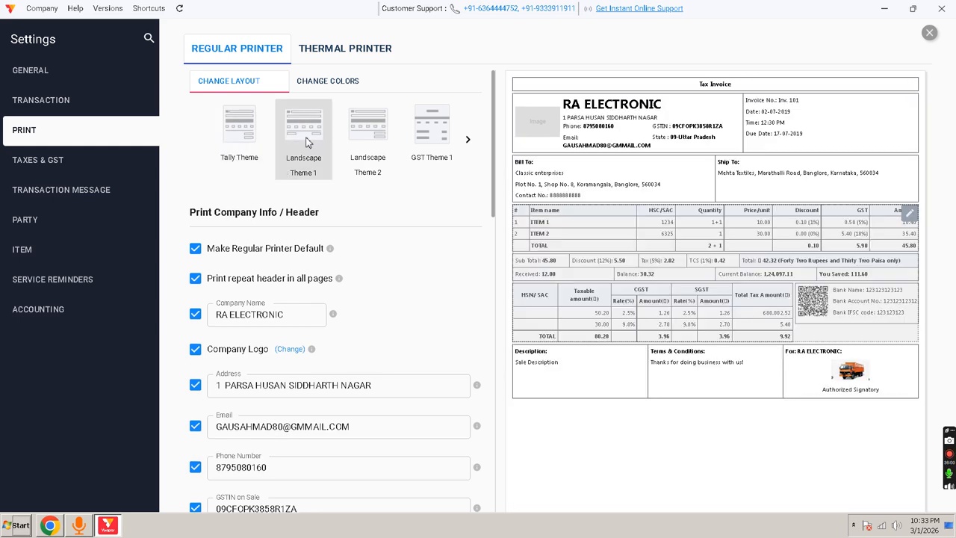
left_click(378, 140)
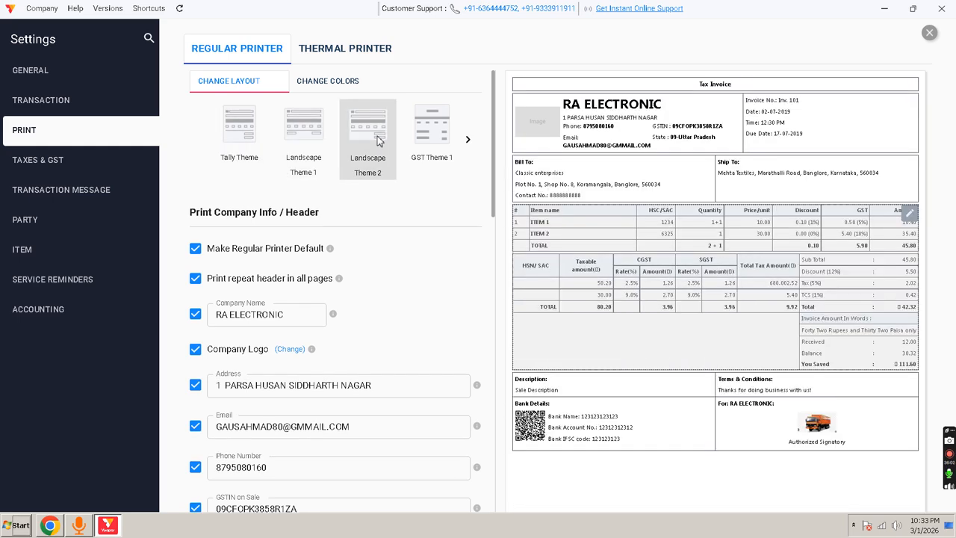
left_click(426, 142)
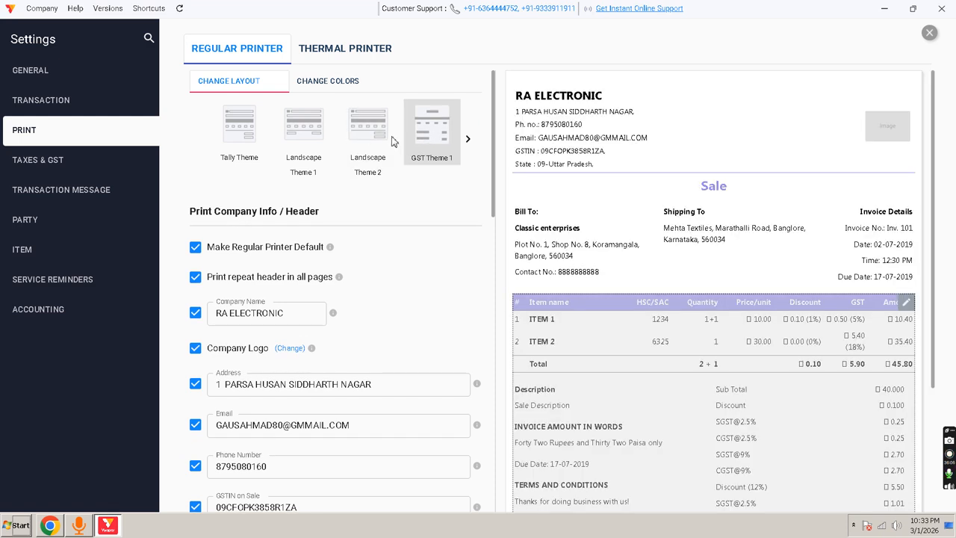
left_click(468, 138)
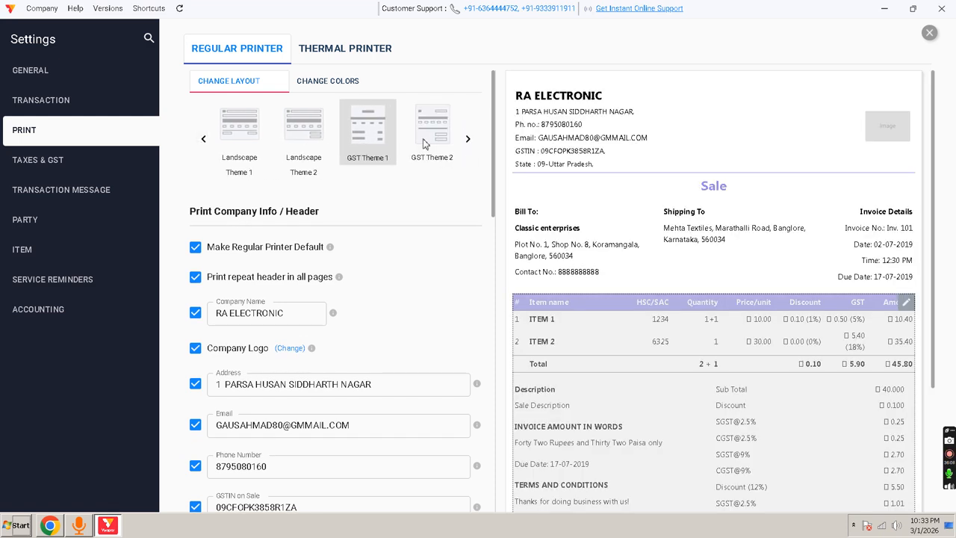
left_click(424, 144)
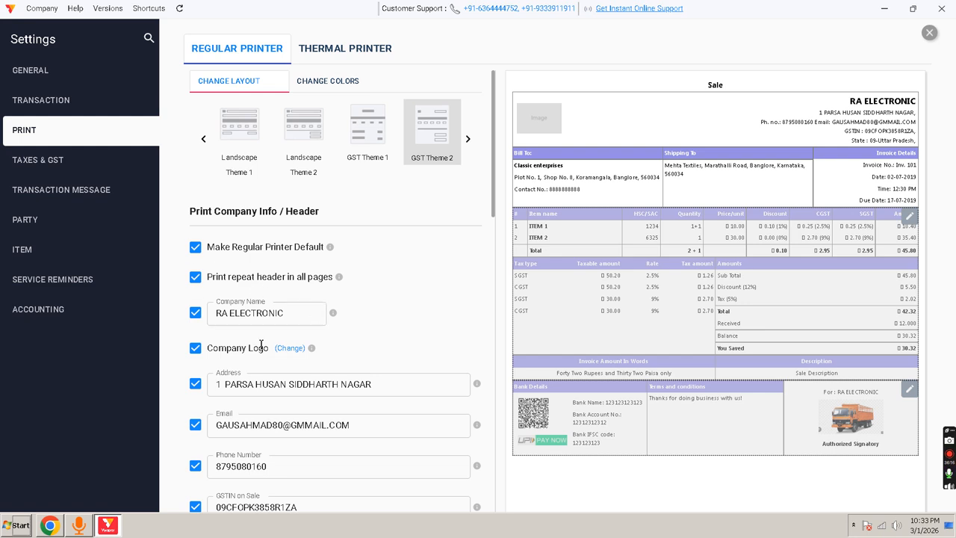
Keep Portrait orientation and set the company name text size to Medium
scroll(335, 351, "down", 4)
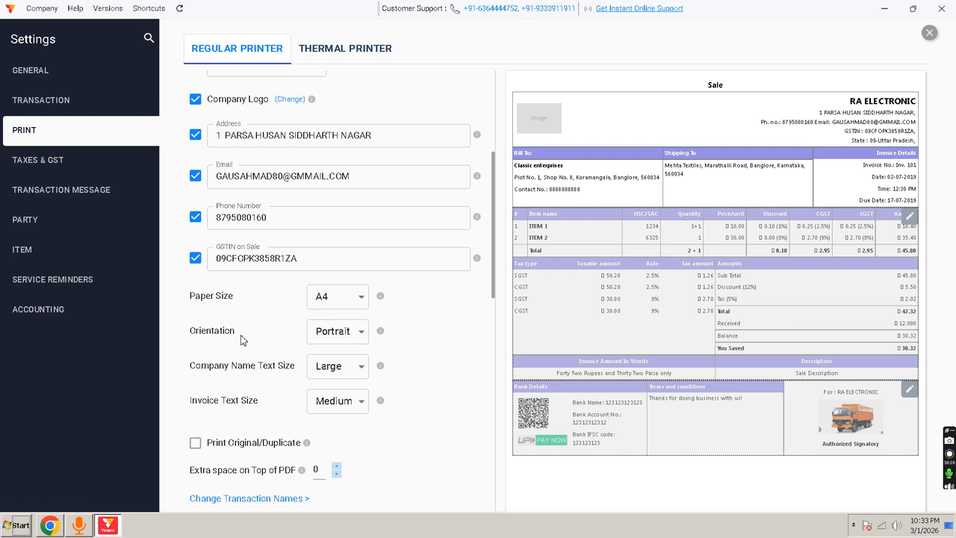
left_click(357, 336)
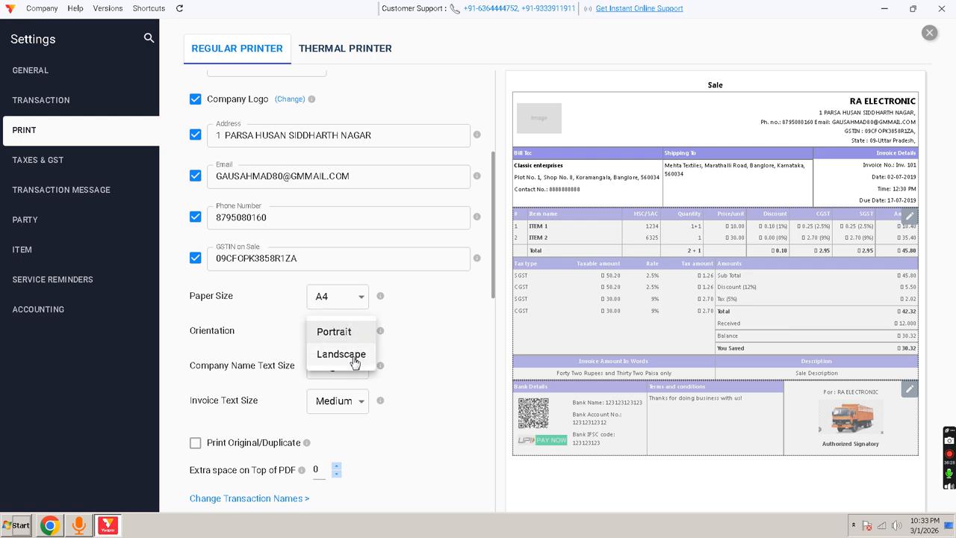
left_click(354, 334)
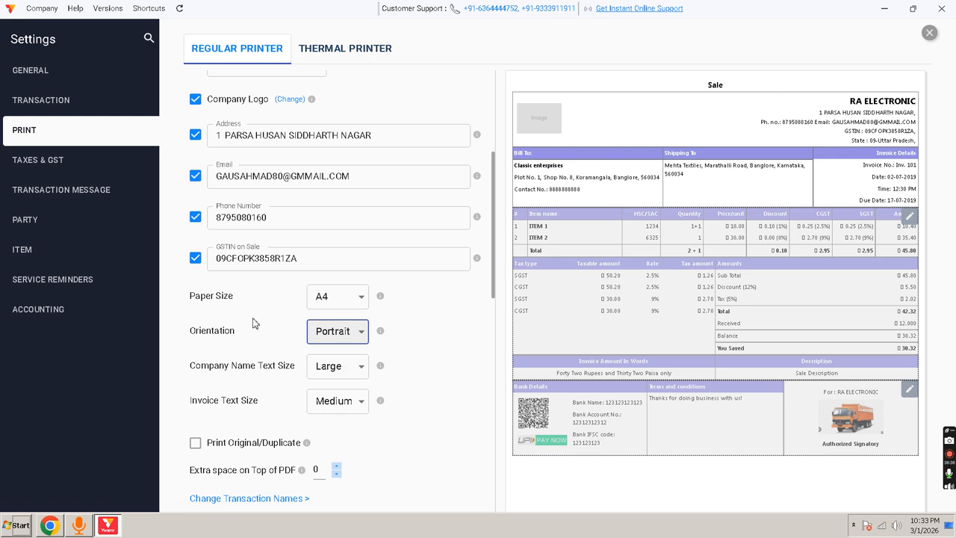
left_click(357, 366)
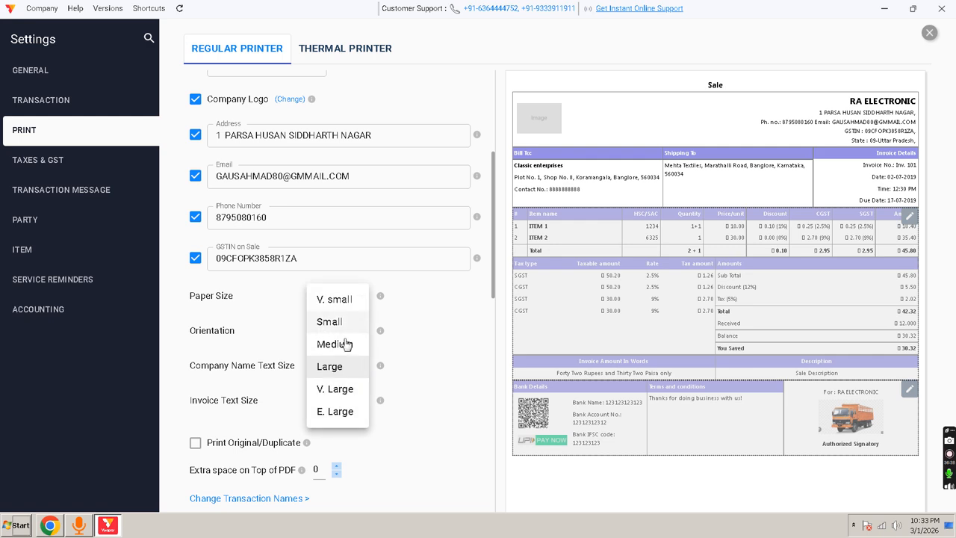
left_click(347, 345)
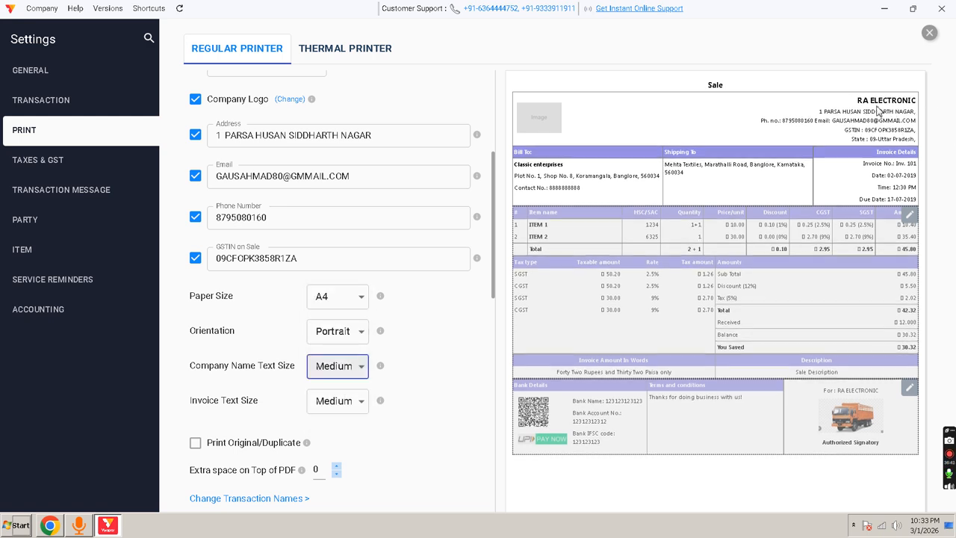
scroll(341, 273, "up", 3)
scroll(345, 222, "up", 3)
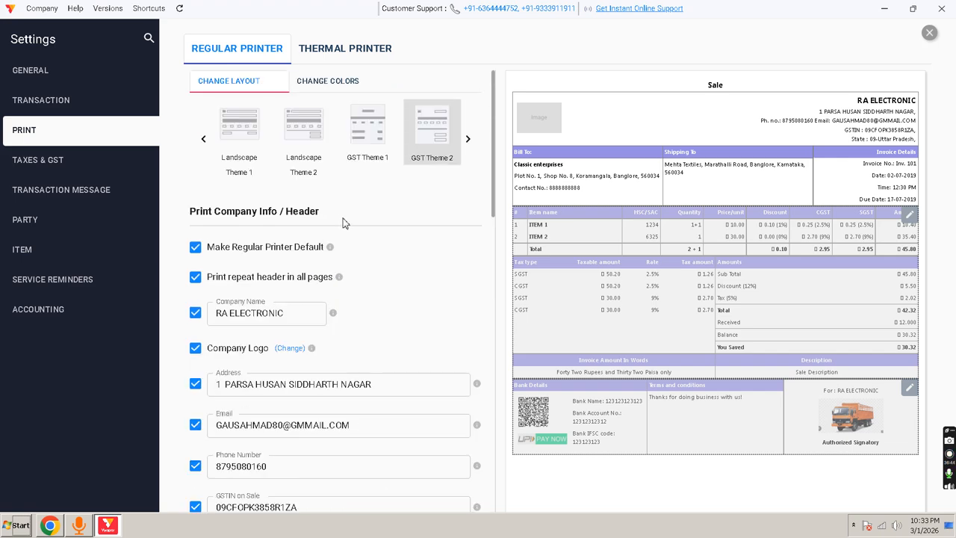
Switch the invoice print layout to Landscape Theme 1
left_click(241, 139)
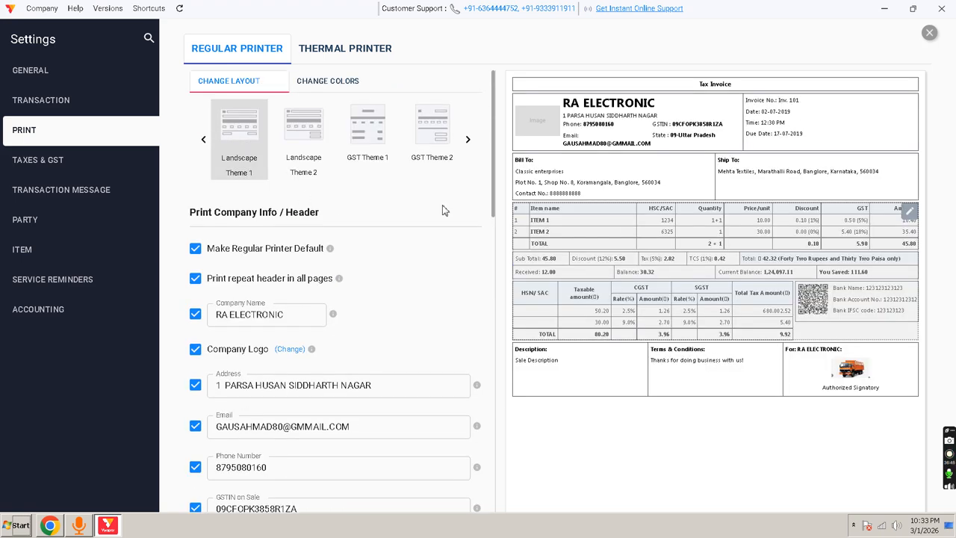
scroll(403, 385, "down", 3)
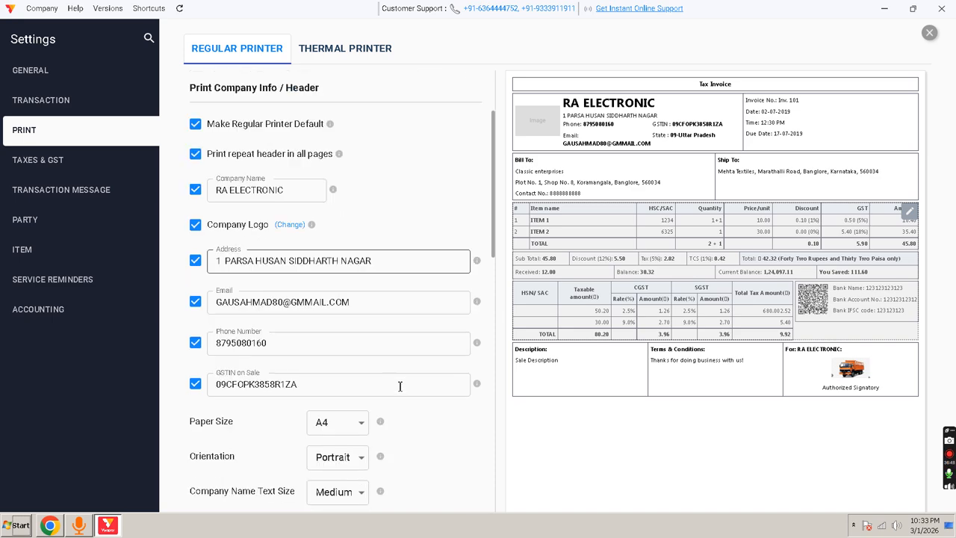
scroll(366, 422, "down", 1)
scroll(367, 407, "down", 1)
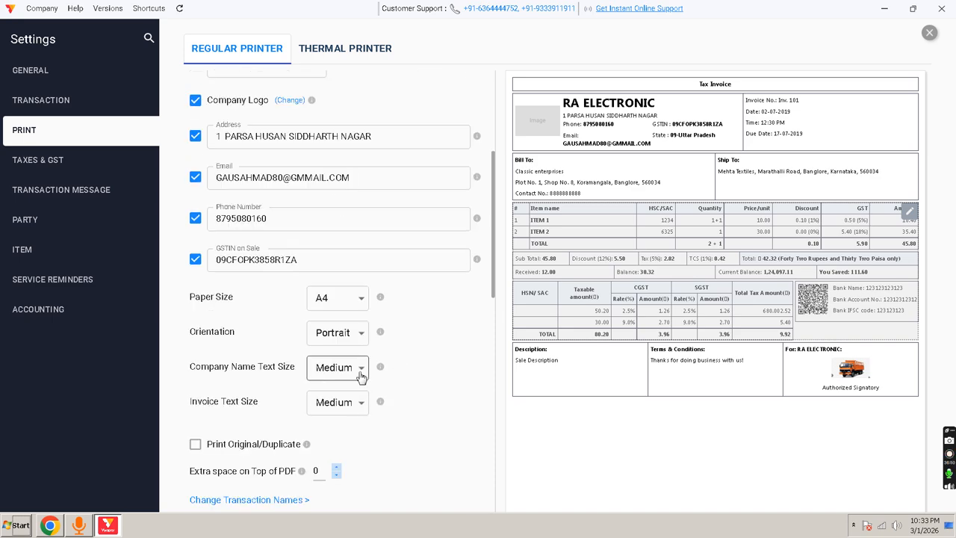
Set company name text size to E. Large, keeping invoice text size at Medium
left_click(361, 374)
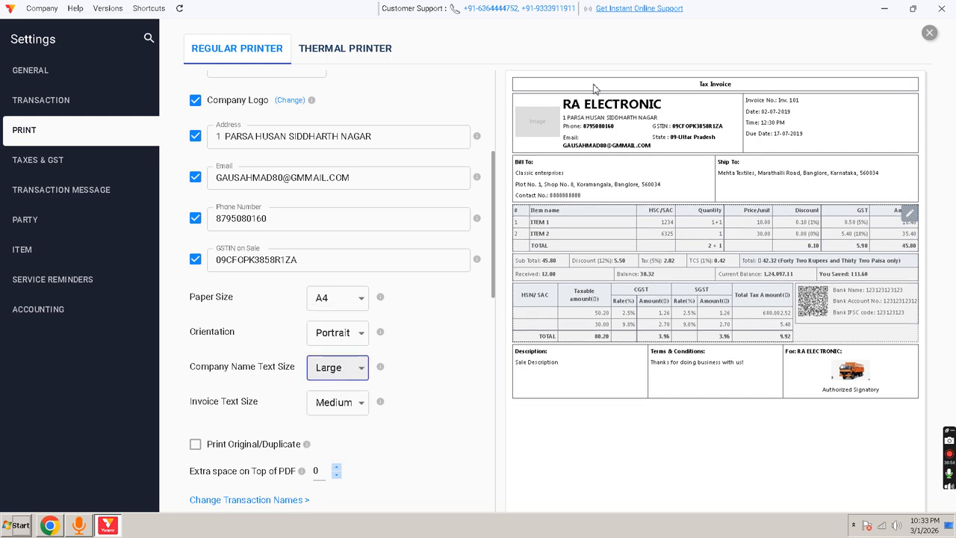
left_click(362, 373)
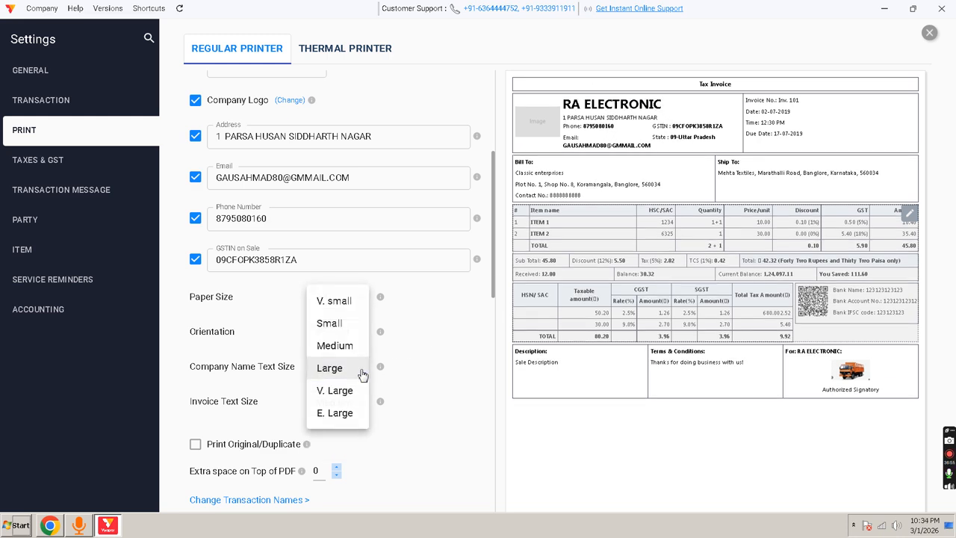
left_click(354, 416)
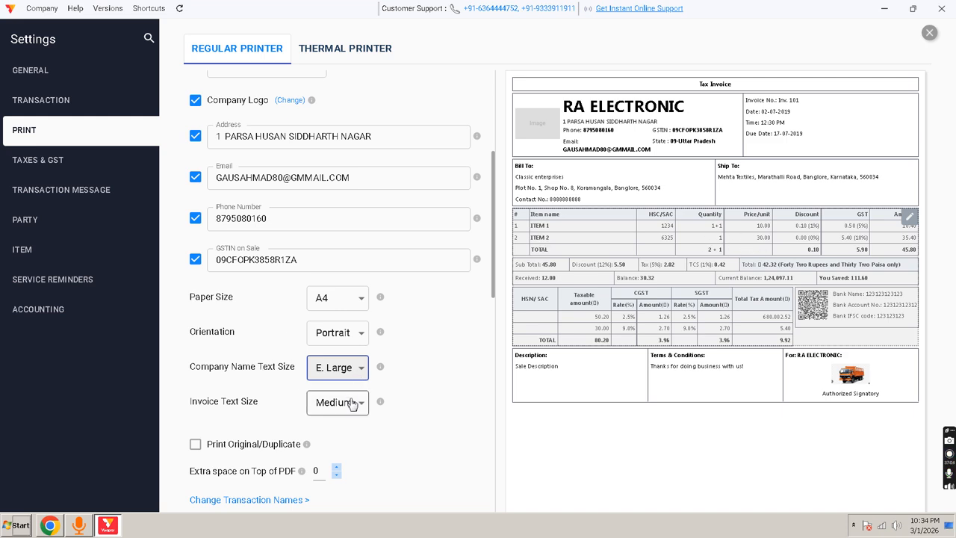
left_click(353, 404)
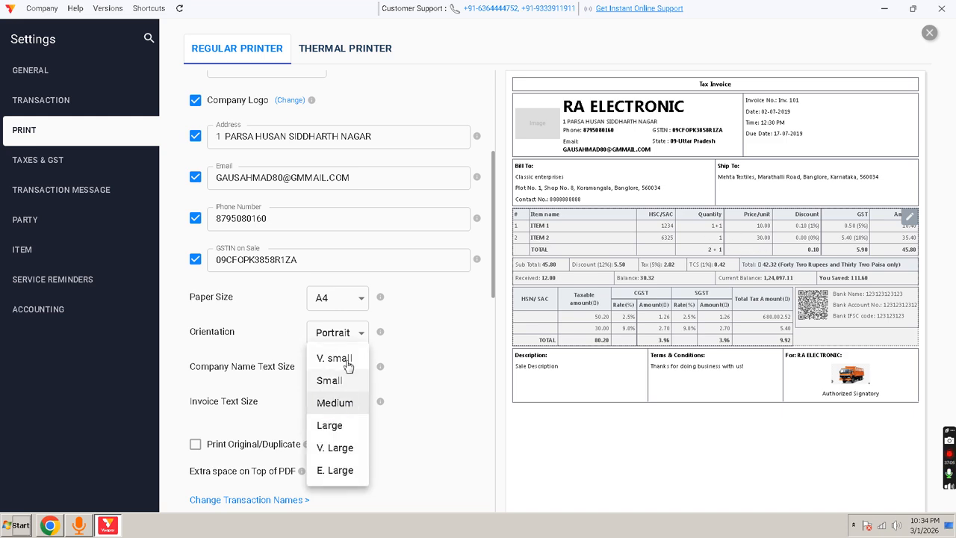
left_click(337, 402)
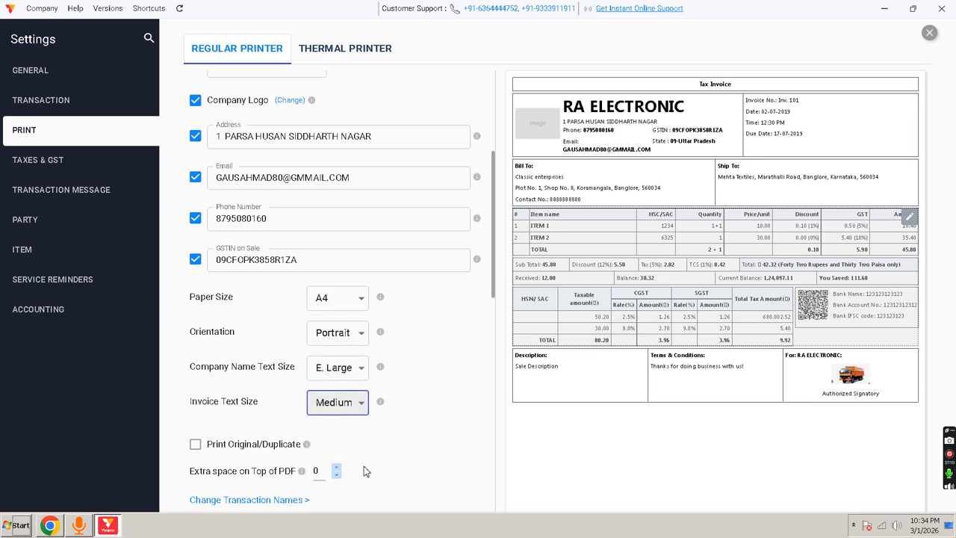
scroll(305, 455, "down", 3)
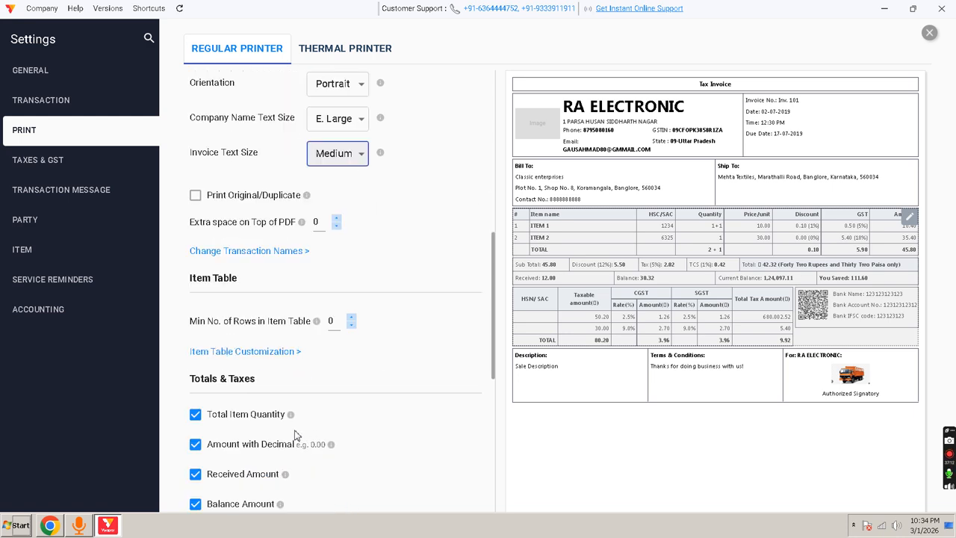
scroll(295, 436, "down", 1)
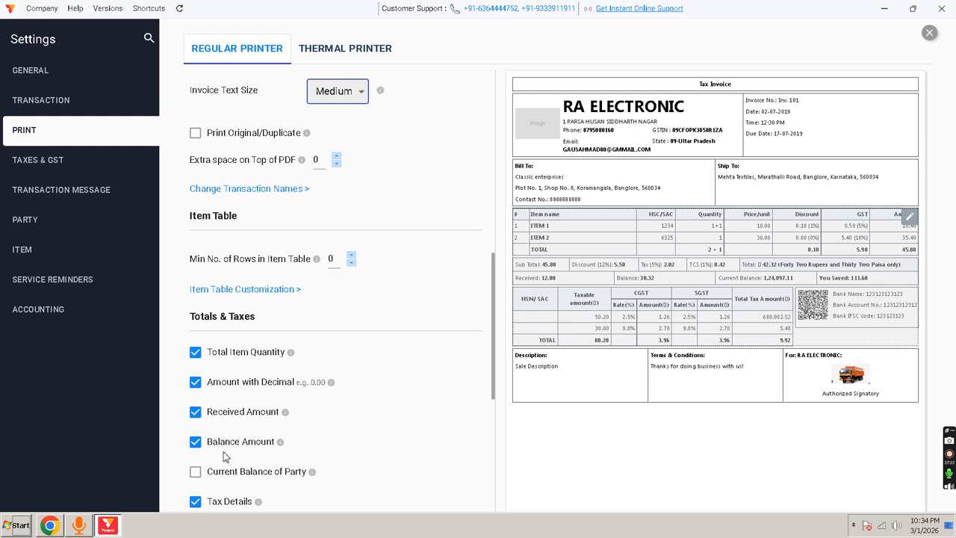
scroll(240, 468, "down", 1)
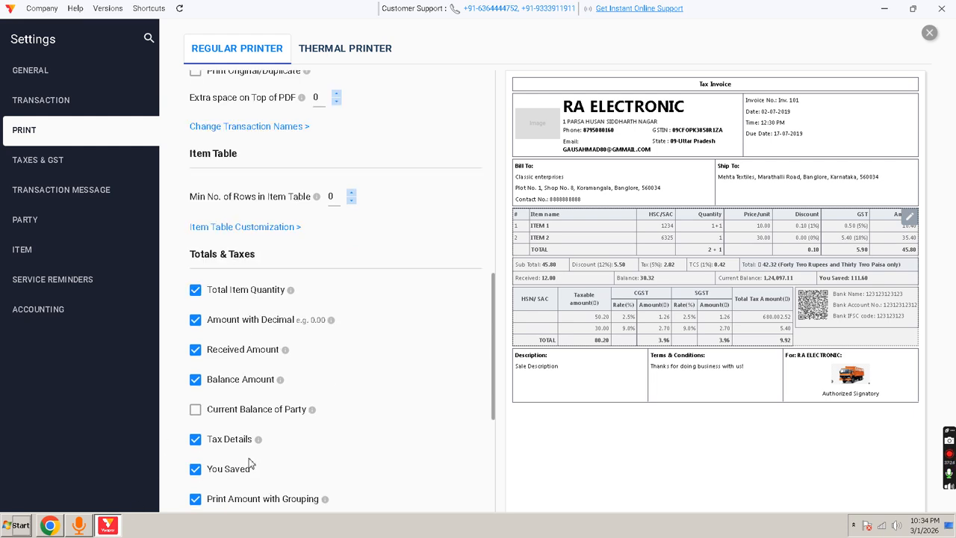
scroll(247, 469, "down", 1)
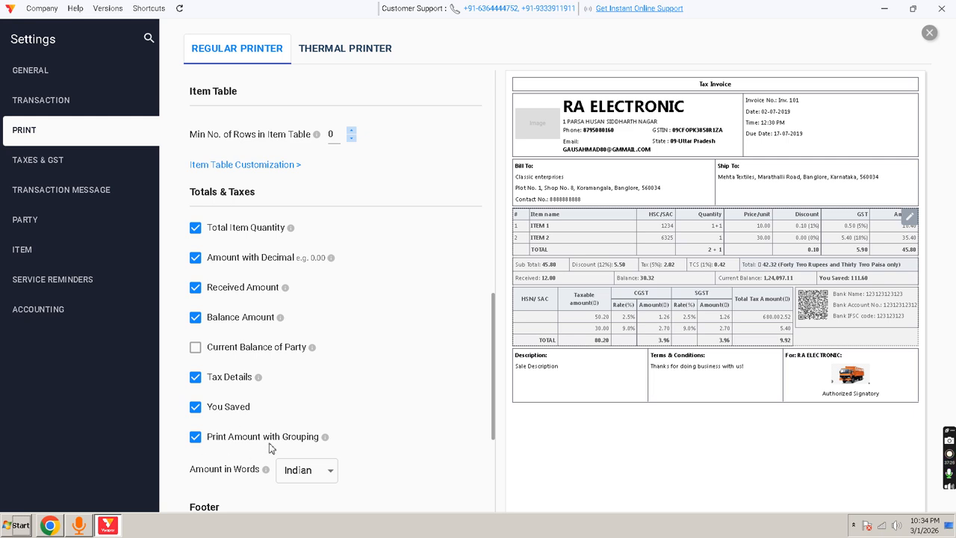
scroll(302, 457, "down", 4)
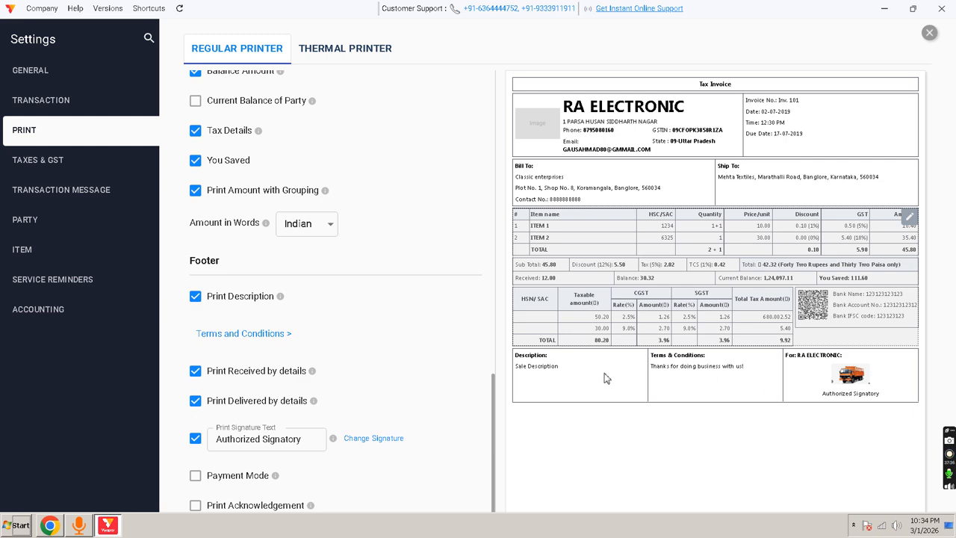
scroll(298, 388, "up", 3)
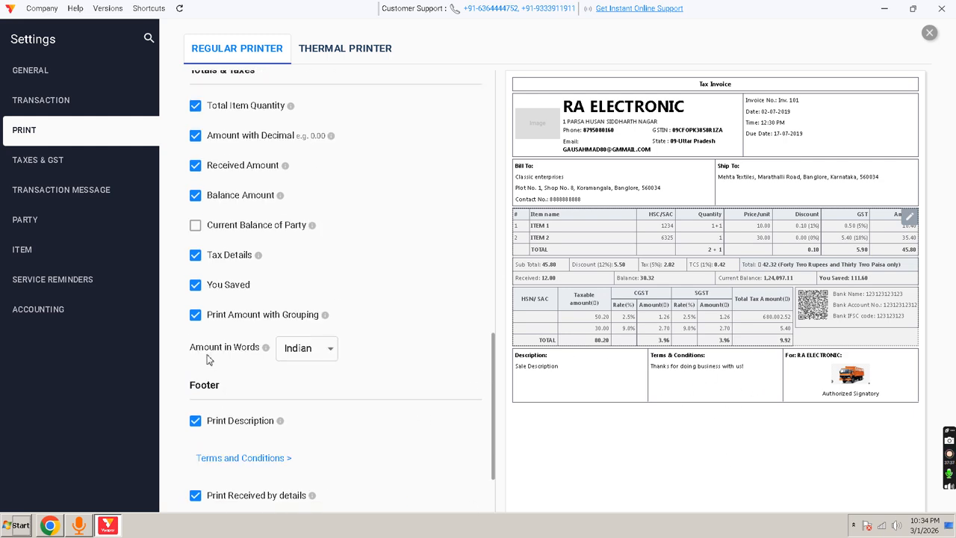
Look at the Item settings, close Settings, and return to the Home dashboard
left_click(23, 254)
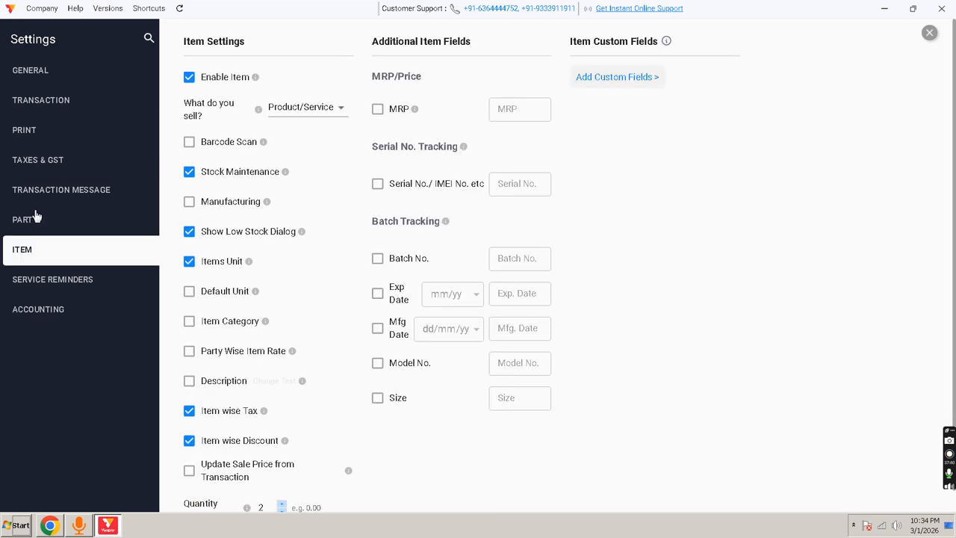
left_click(37, 9)
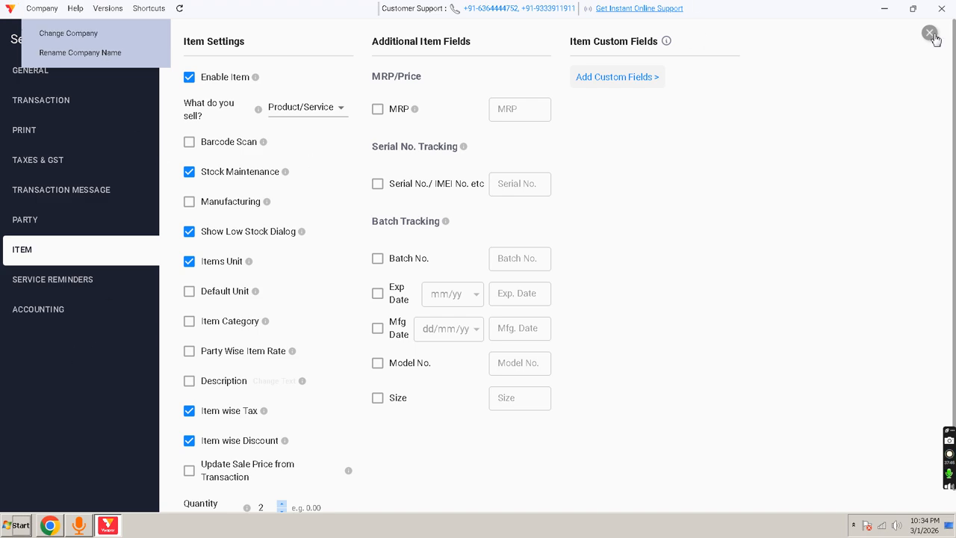
left_click(930, 33)
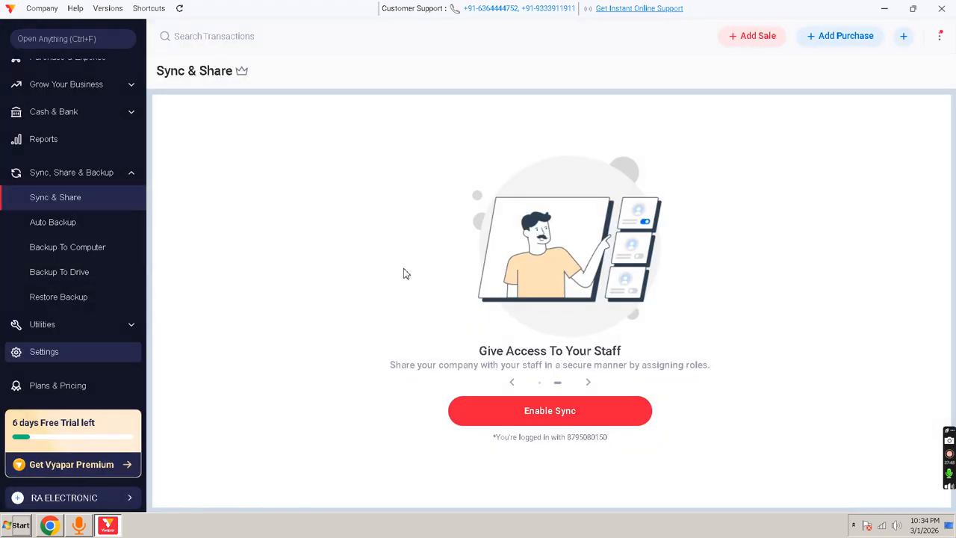
scroll(47, 114, "up", 3)
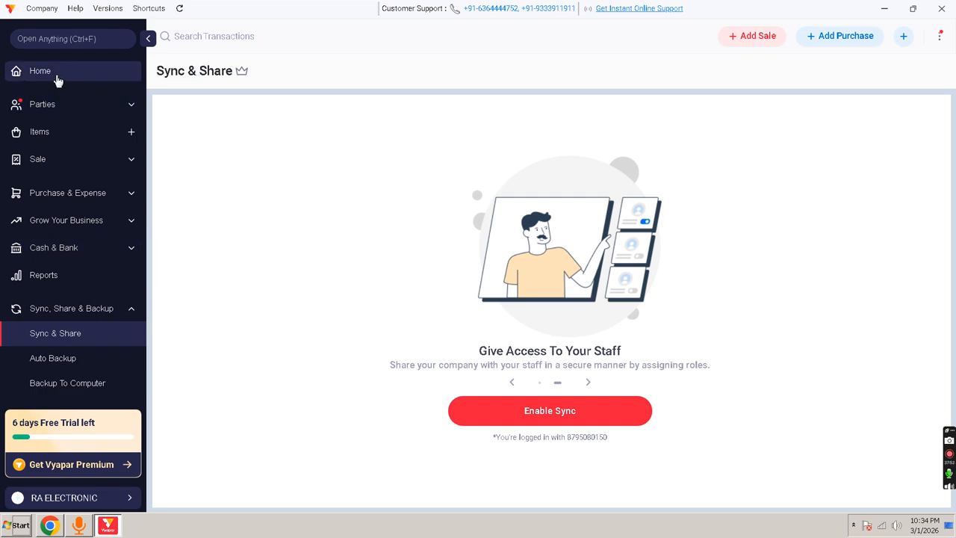
left_click(58, 80)
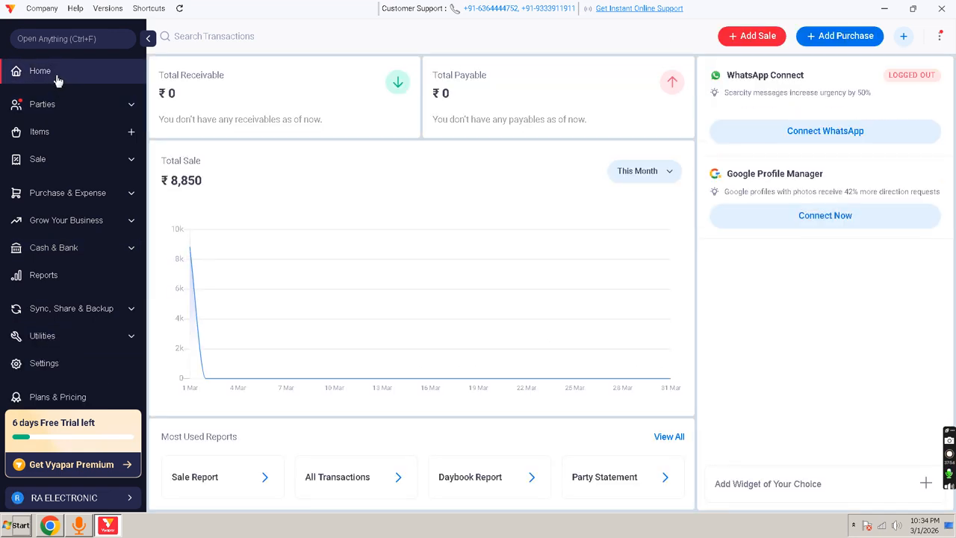